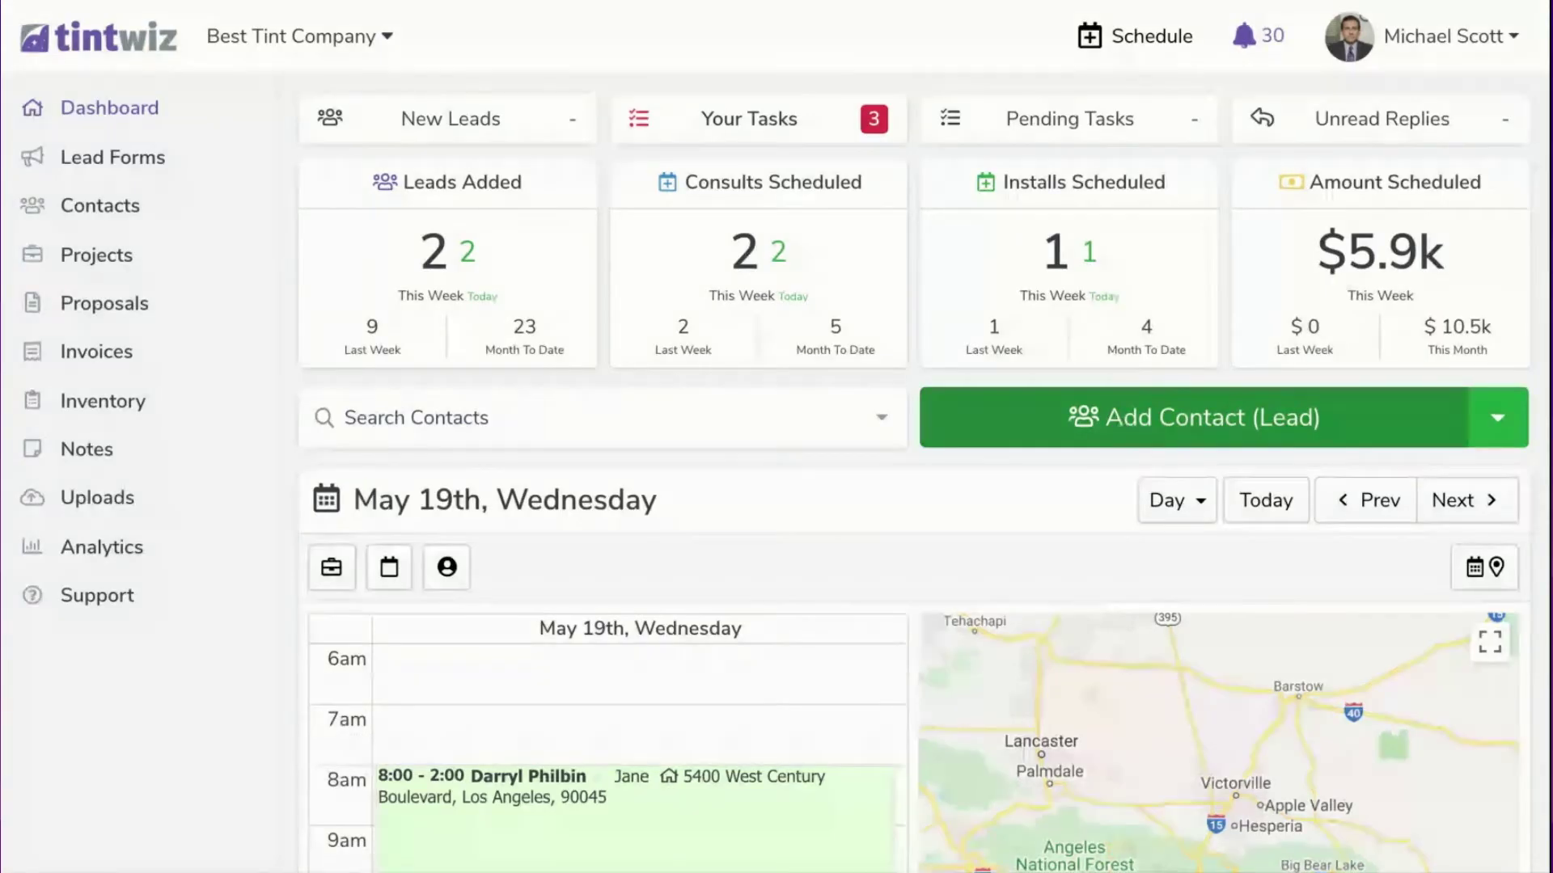
Step: Enter Larry's name, mobile phone and email for a new lead contact
{"action": "left_click", "coordinate": [1119, 425]}
{"action": "type", "text": "Larr"}
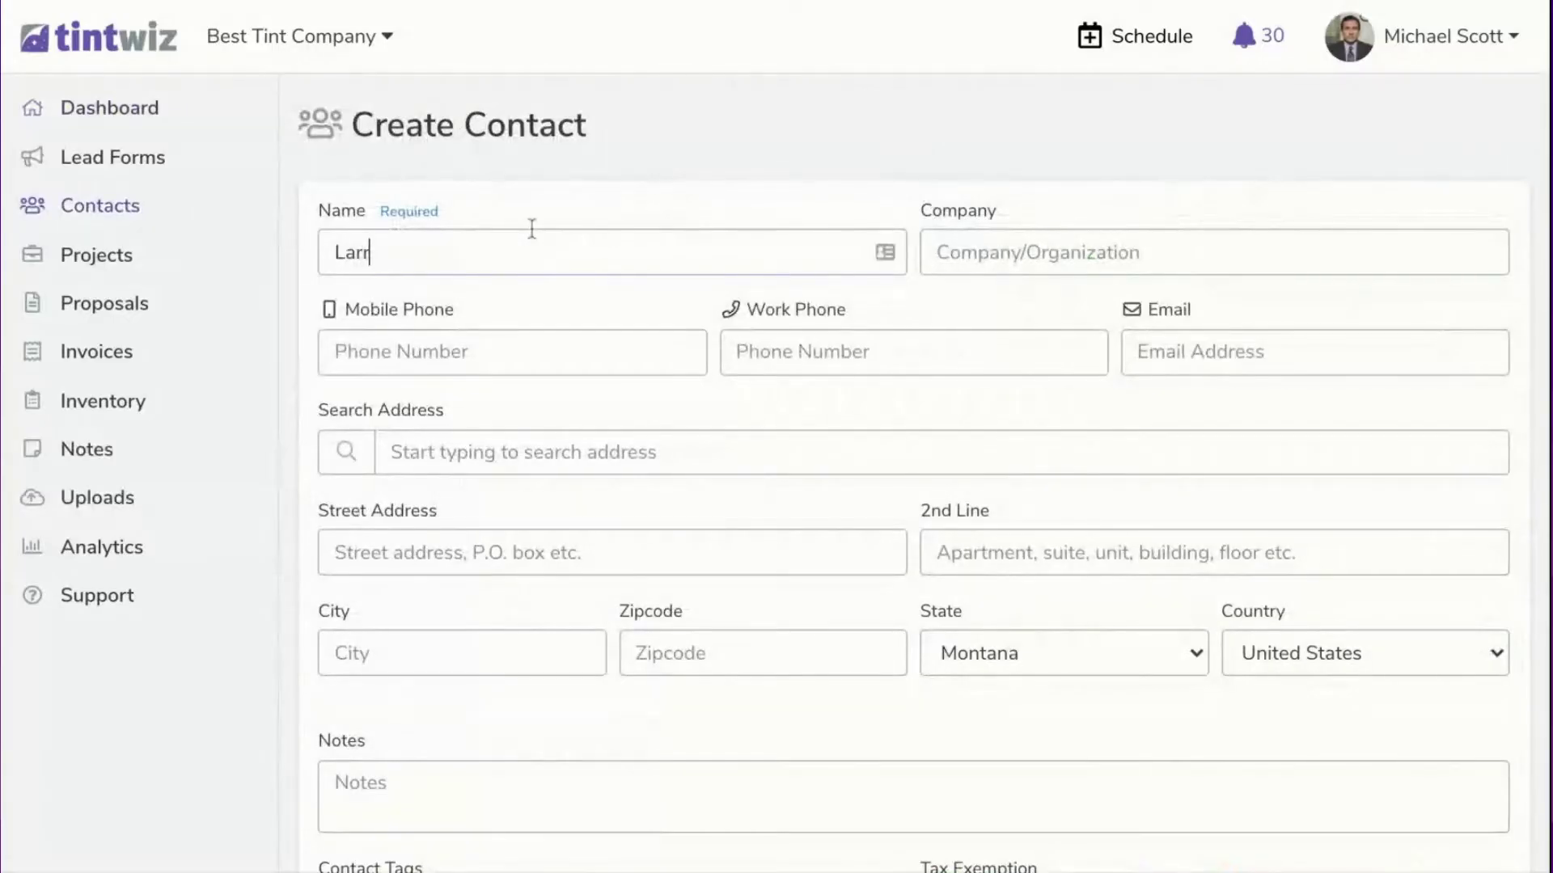
{"action": "type", "text": "y"}
{"action": "left_click", "coordinate": [393, 344]}
{"action": "type", "text": "333-33"}
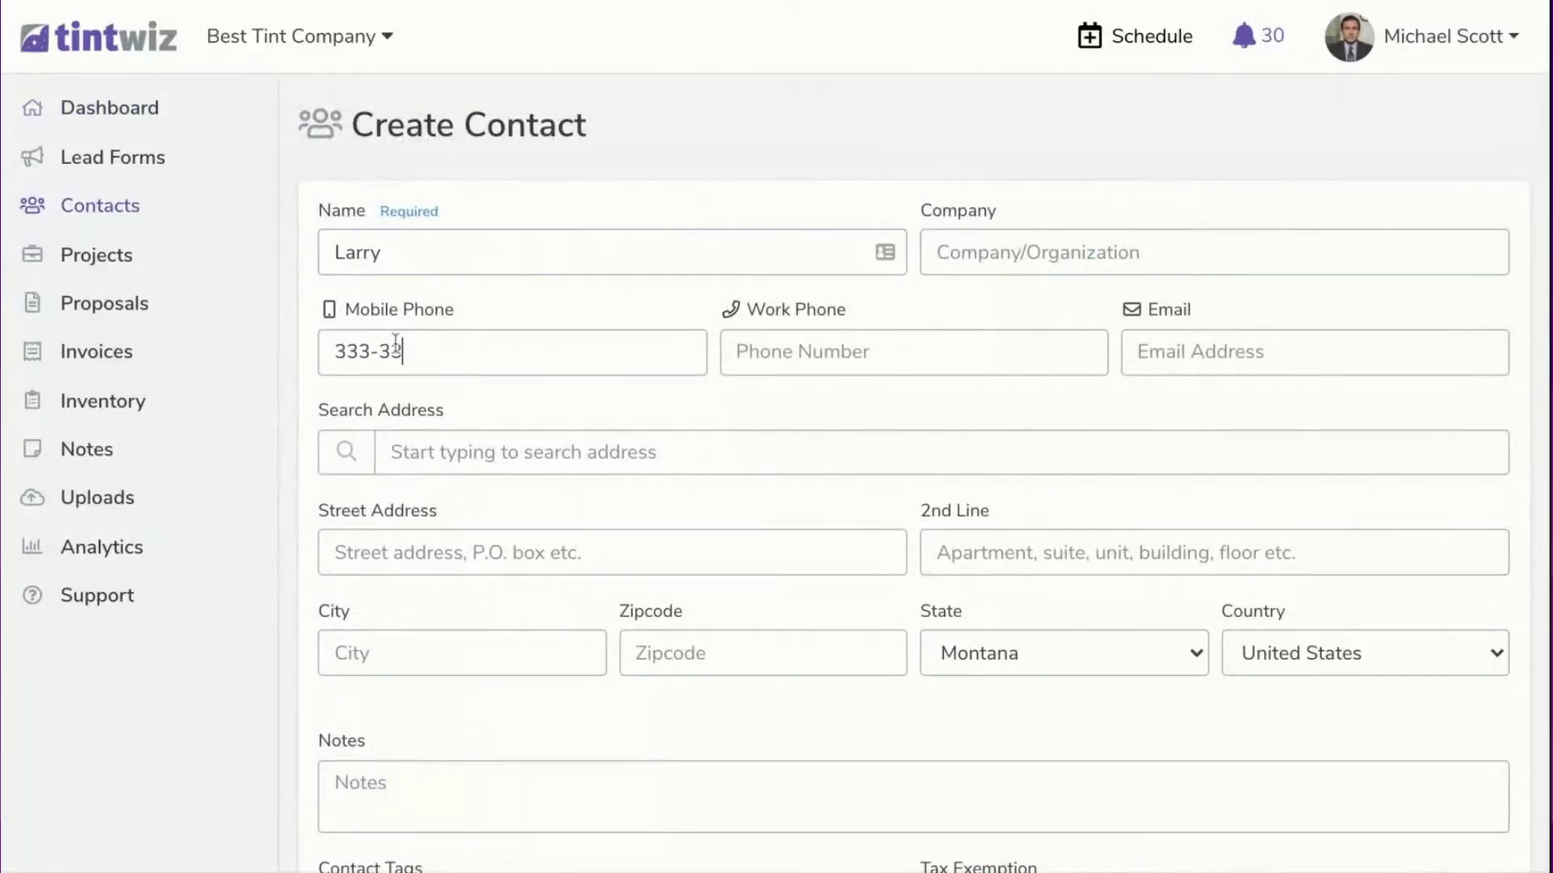
{"action": "type", "text": "3-3333"}
{"action": "key", "text": "Tab"}
{"action": "key", "text": "Tab"}
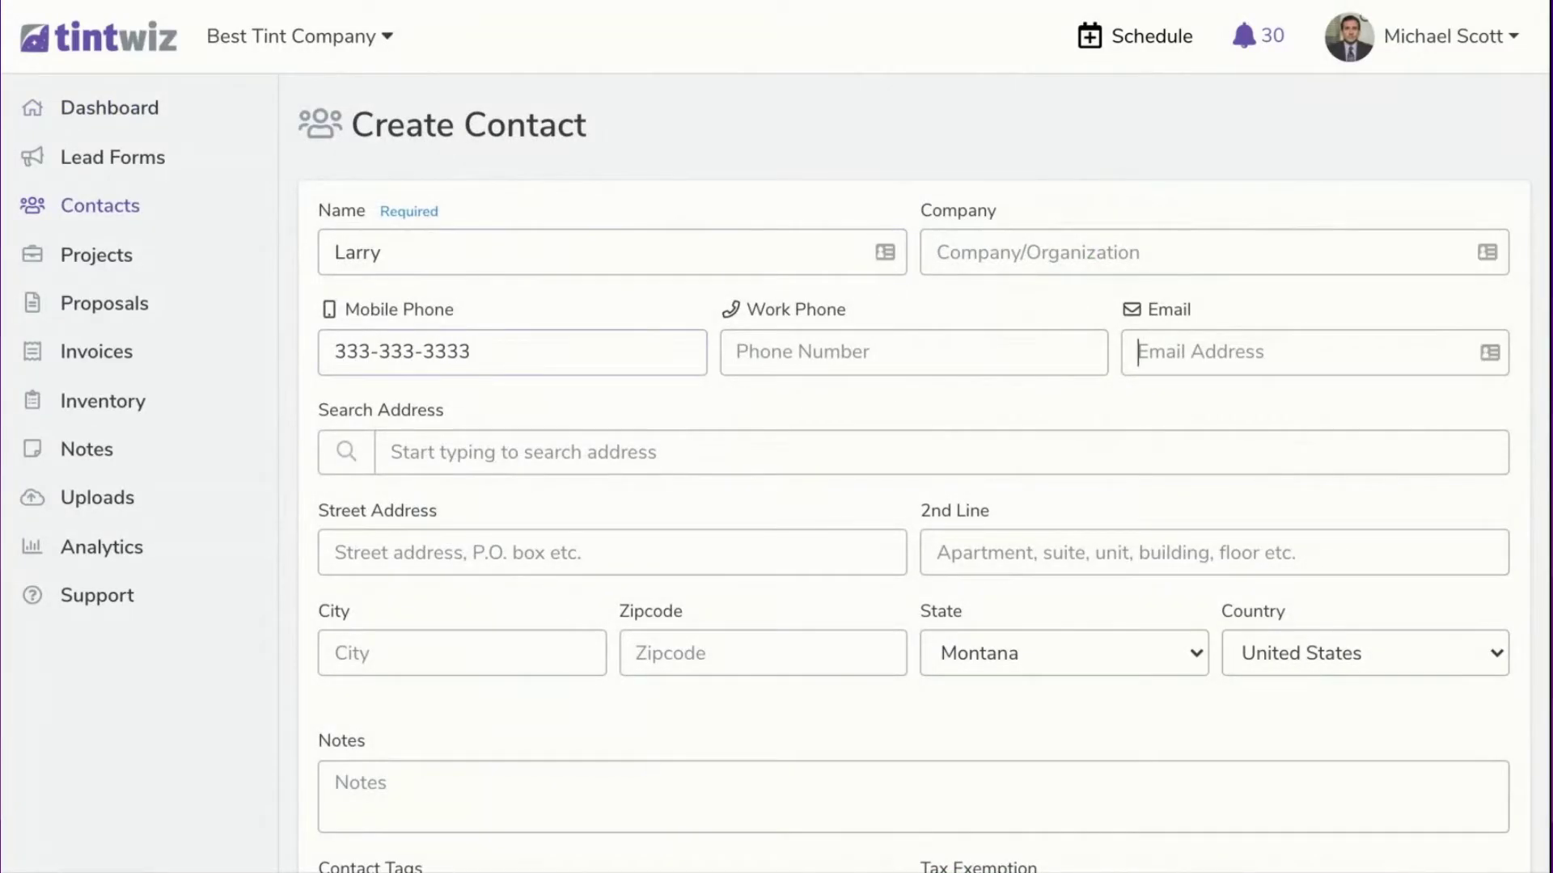
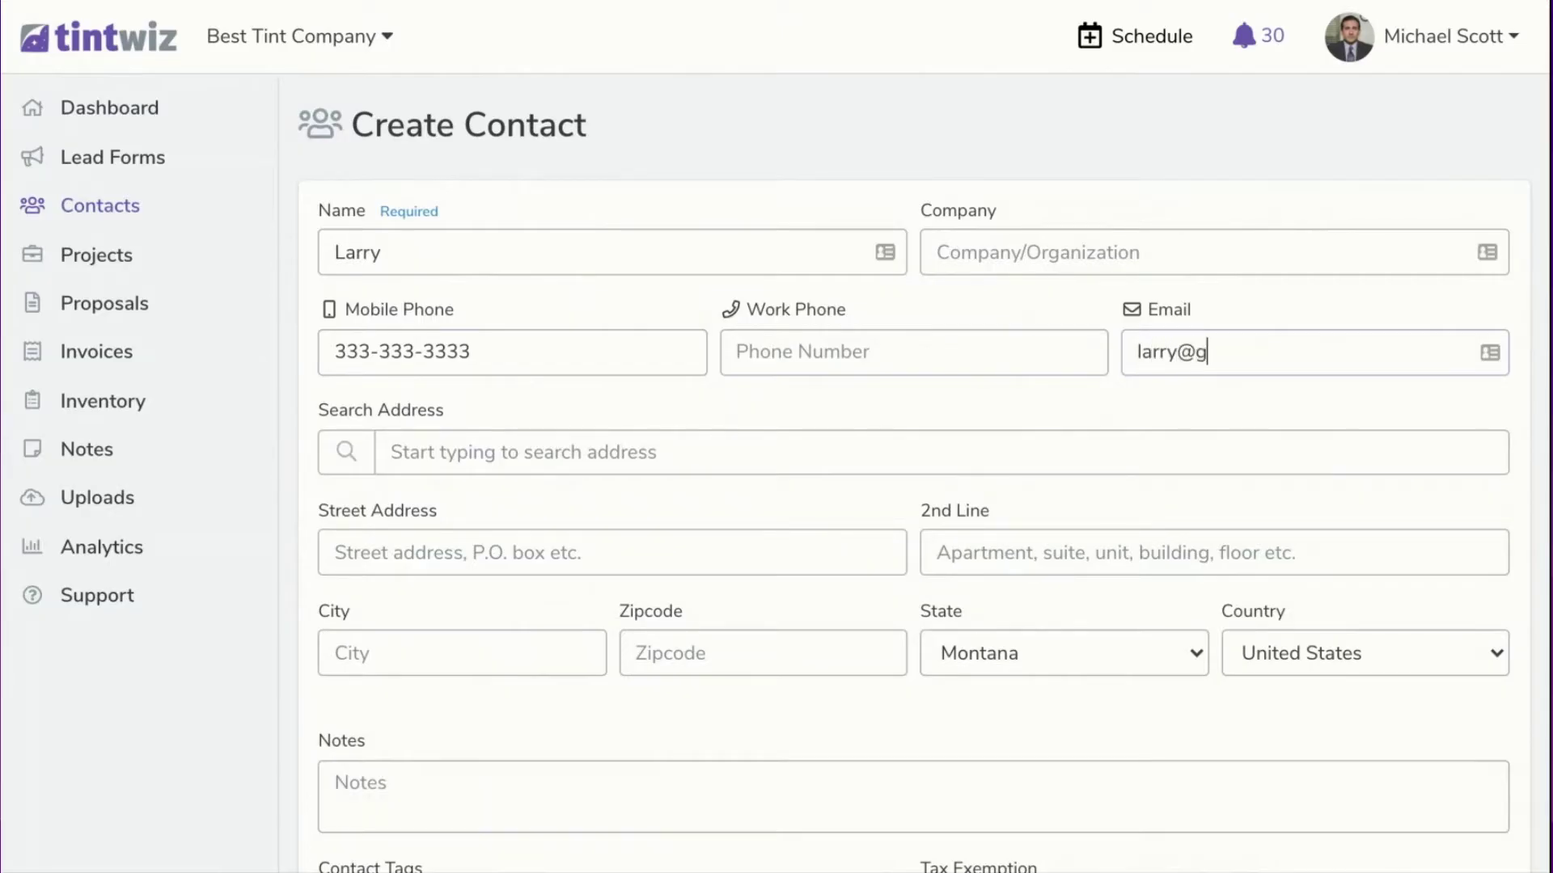
{"action": "key", "text": "Tab"}
{"action": "type", "text": "43"}
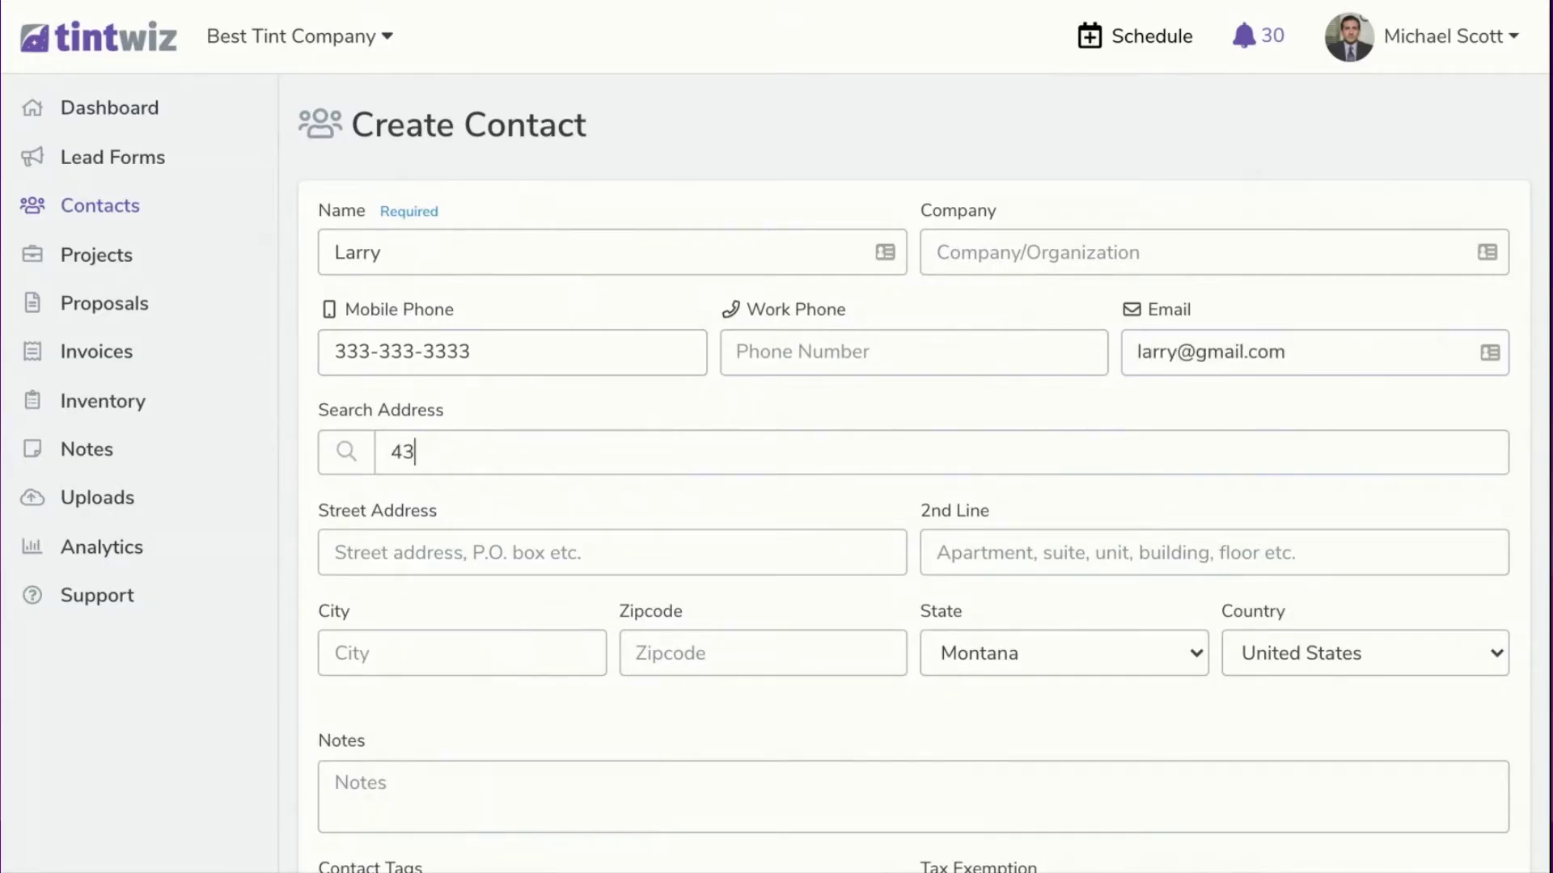
{"action": "type", "text": "000"}
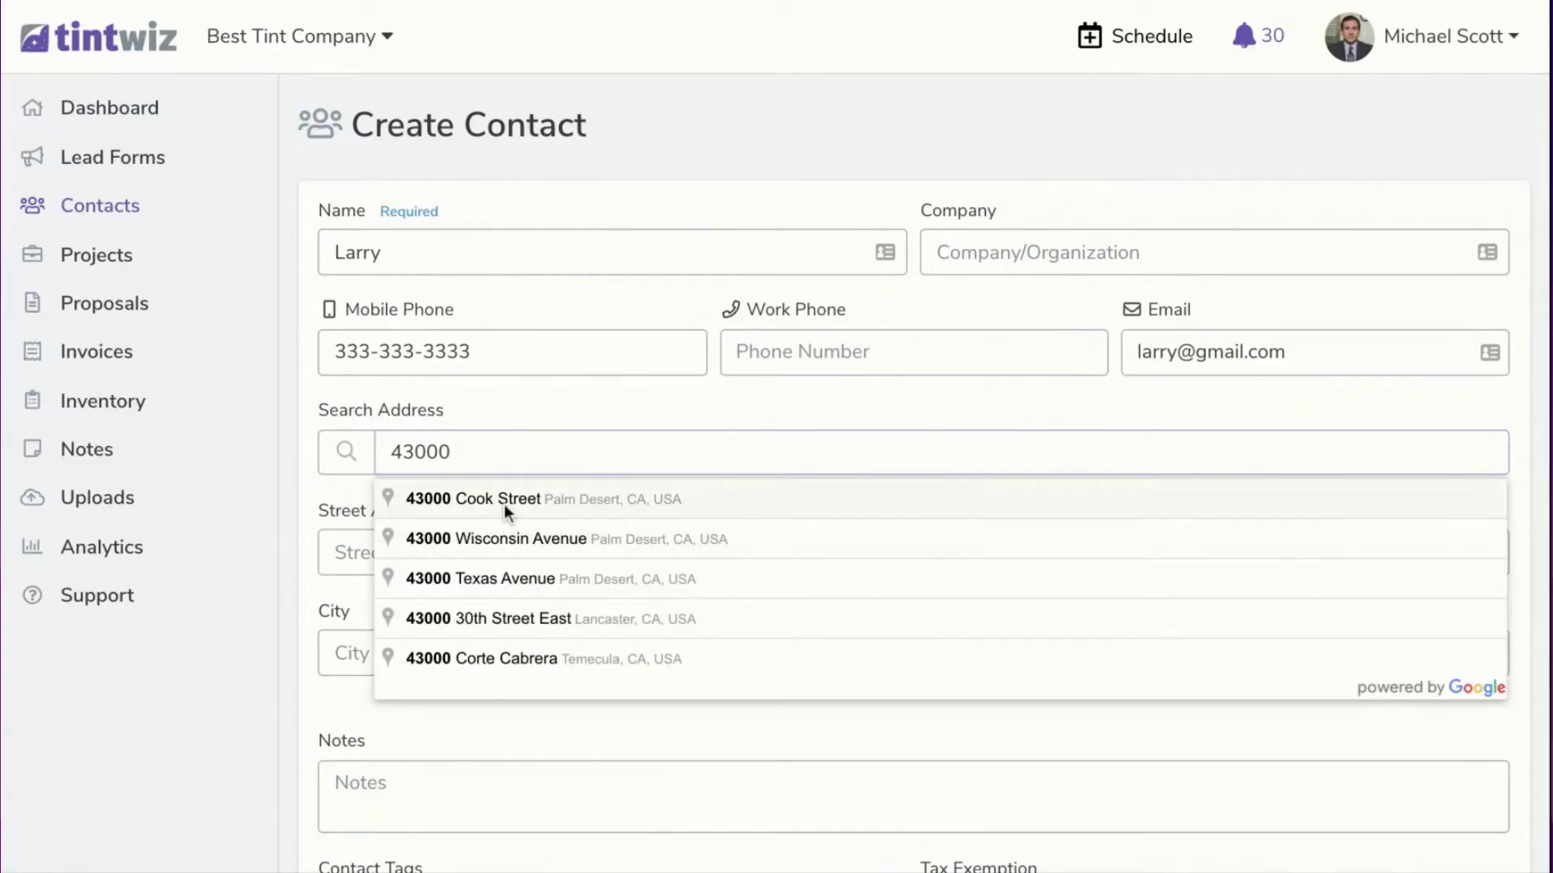
{"action": "left_click", "coordinate": [473, 498]}
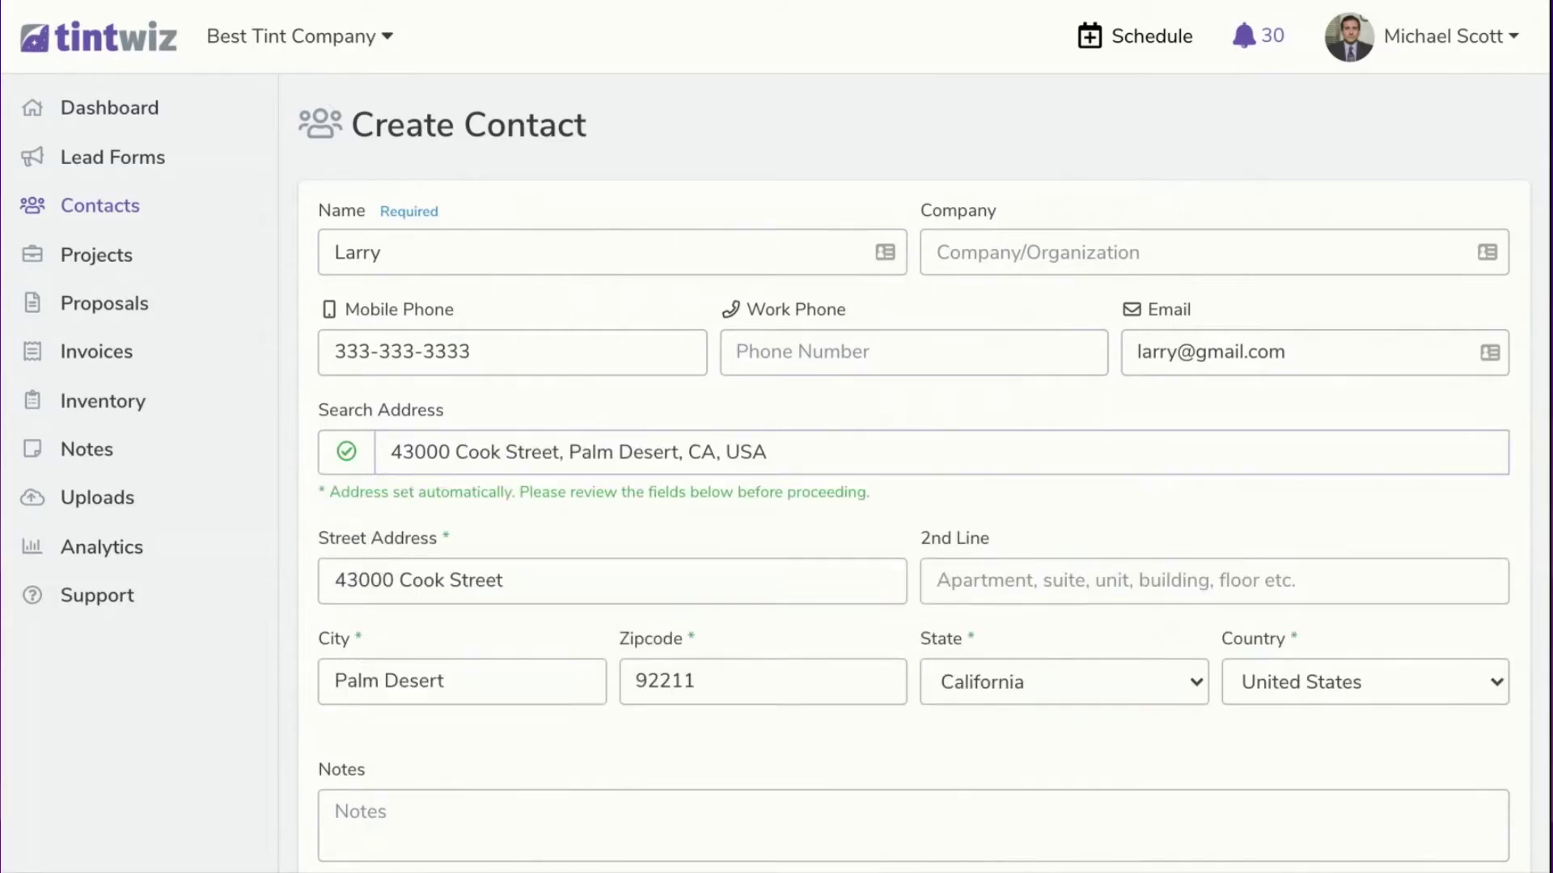
{"action": "scroll", "coordinate": [912, 485], "scroll_direction": "down", "scroll_amount": 2}
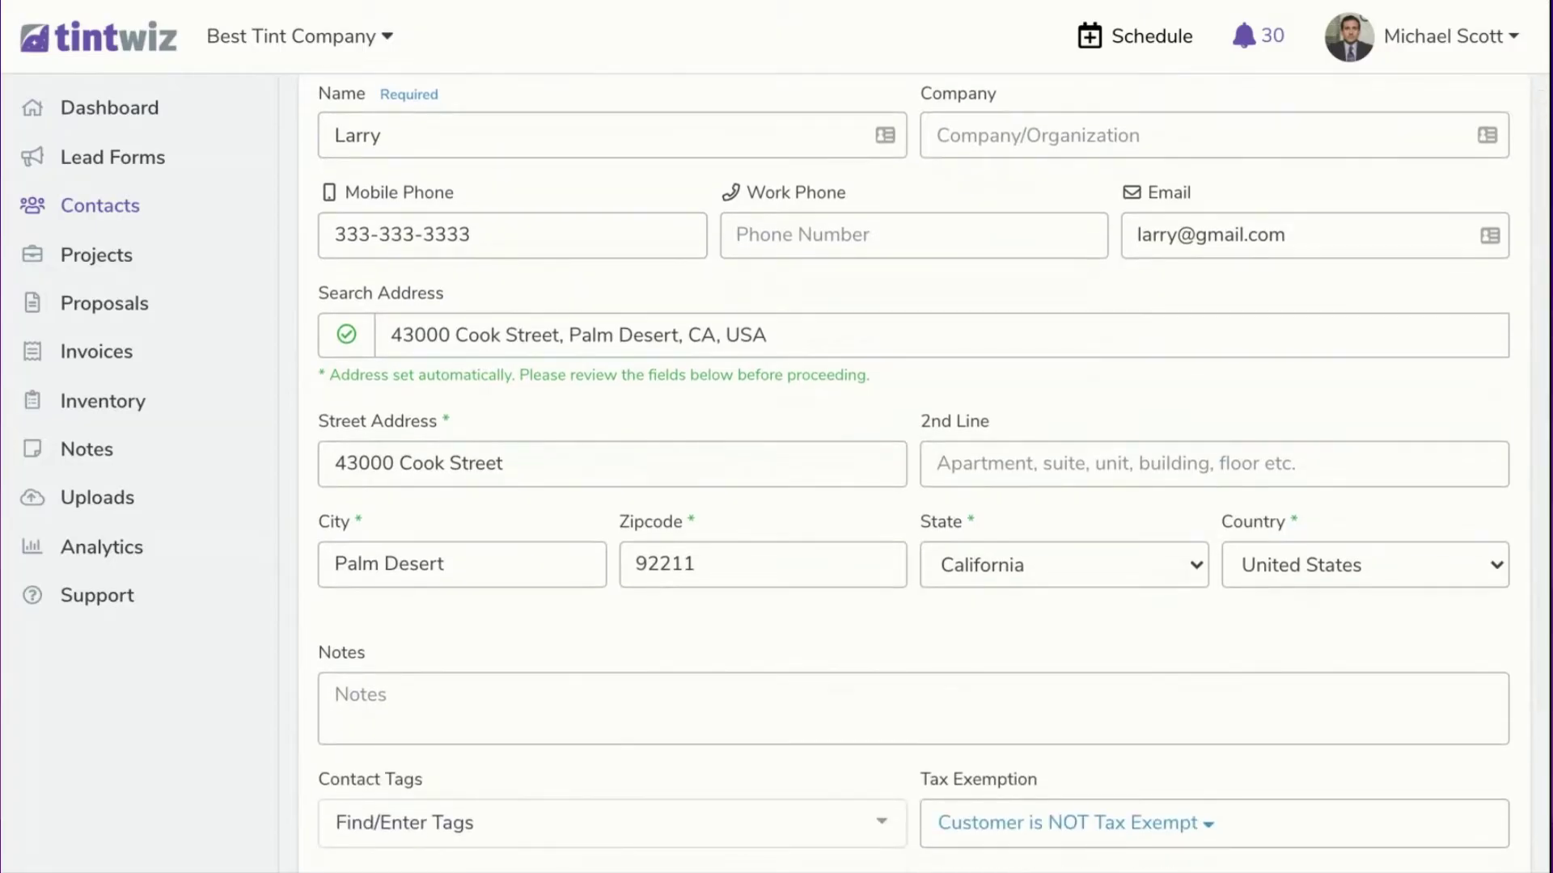
{"action": "scroll", "coordinate": [416, 665], "scroll_direction": "down", "scroll_amount": 2}
{"action": "scroll", "coordinate": [415, 665], "scroll_direction": "down", "scroll_amount": 2}
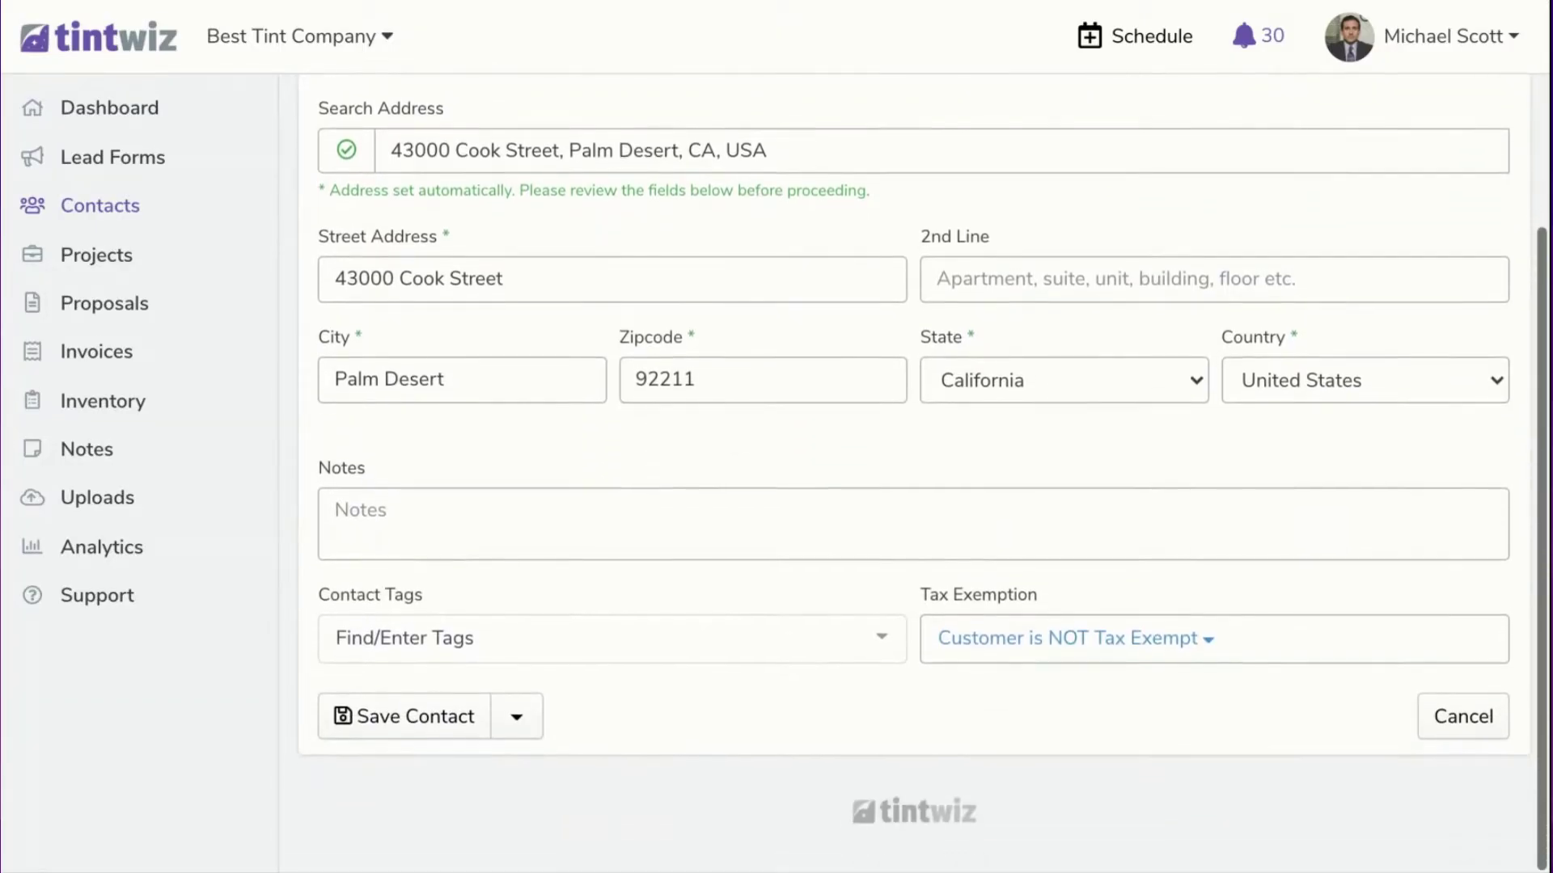
{"action": "left_click", "coordinate": [409, 718]}
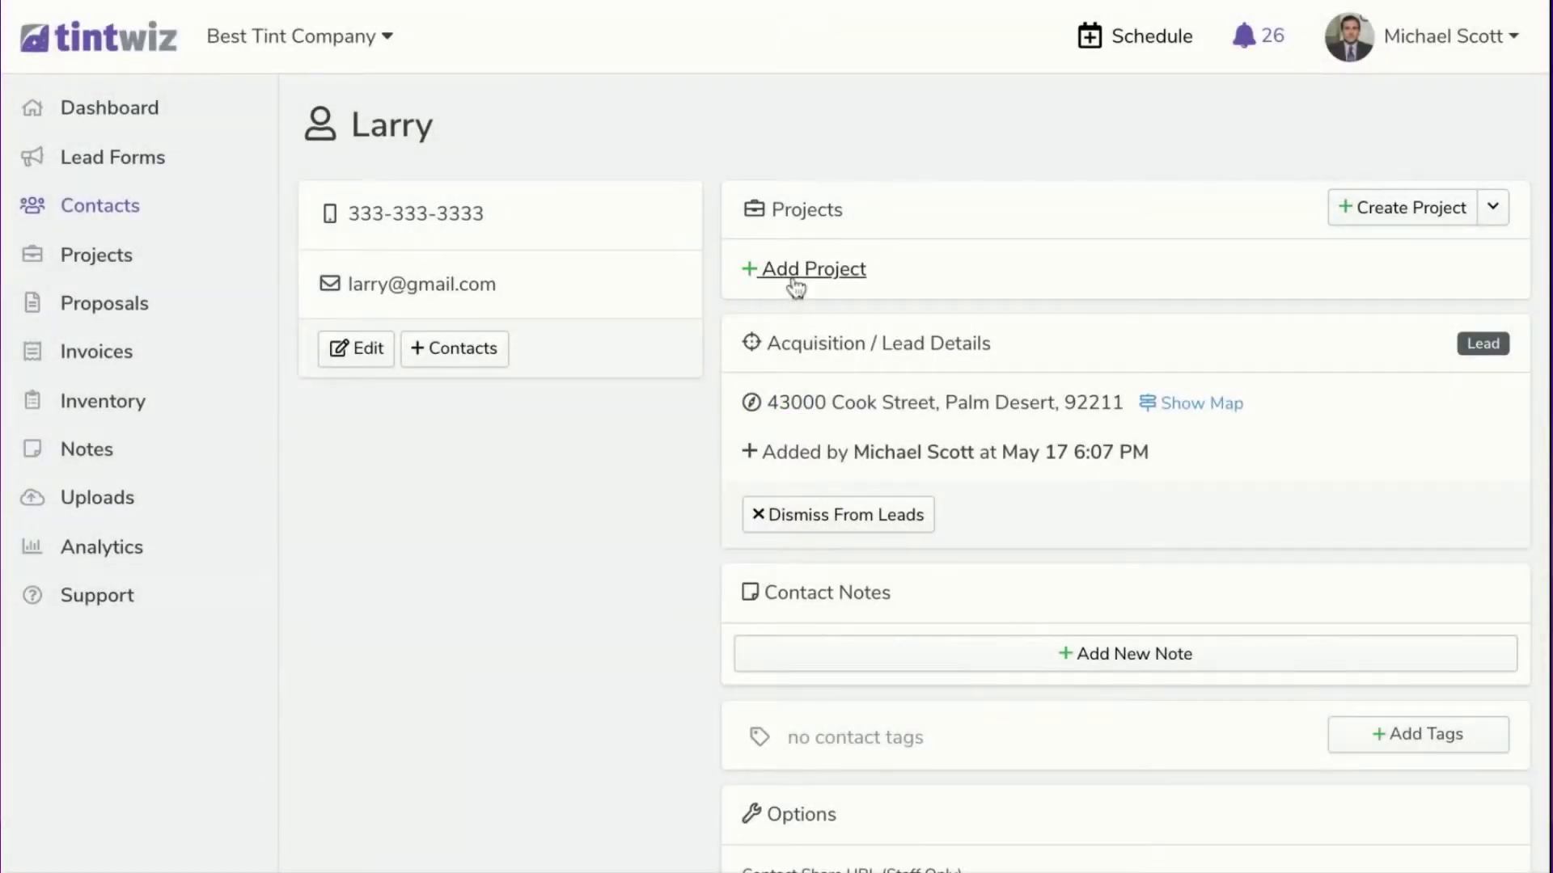
{"action": "left_click", "coordinate": [792, 283]}
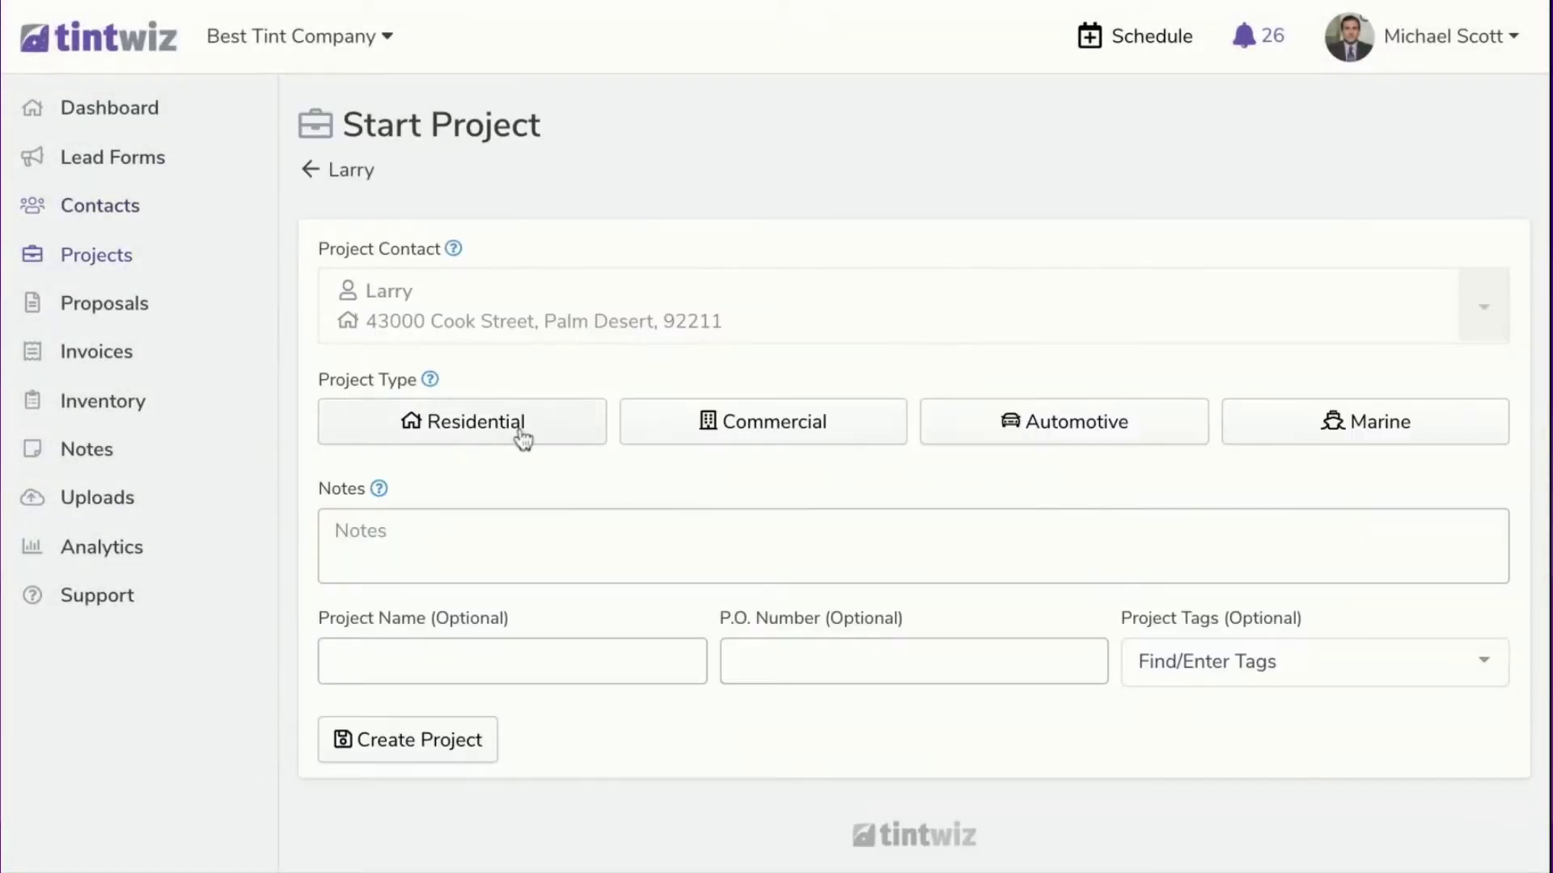
{"action": "left_click", "coordinate": [522, 425]}
{"action": "scroll", "coordinate": [519, 440], "scroll_direction": "down", "scroll_amount": 2}
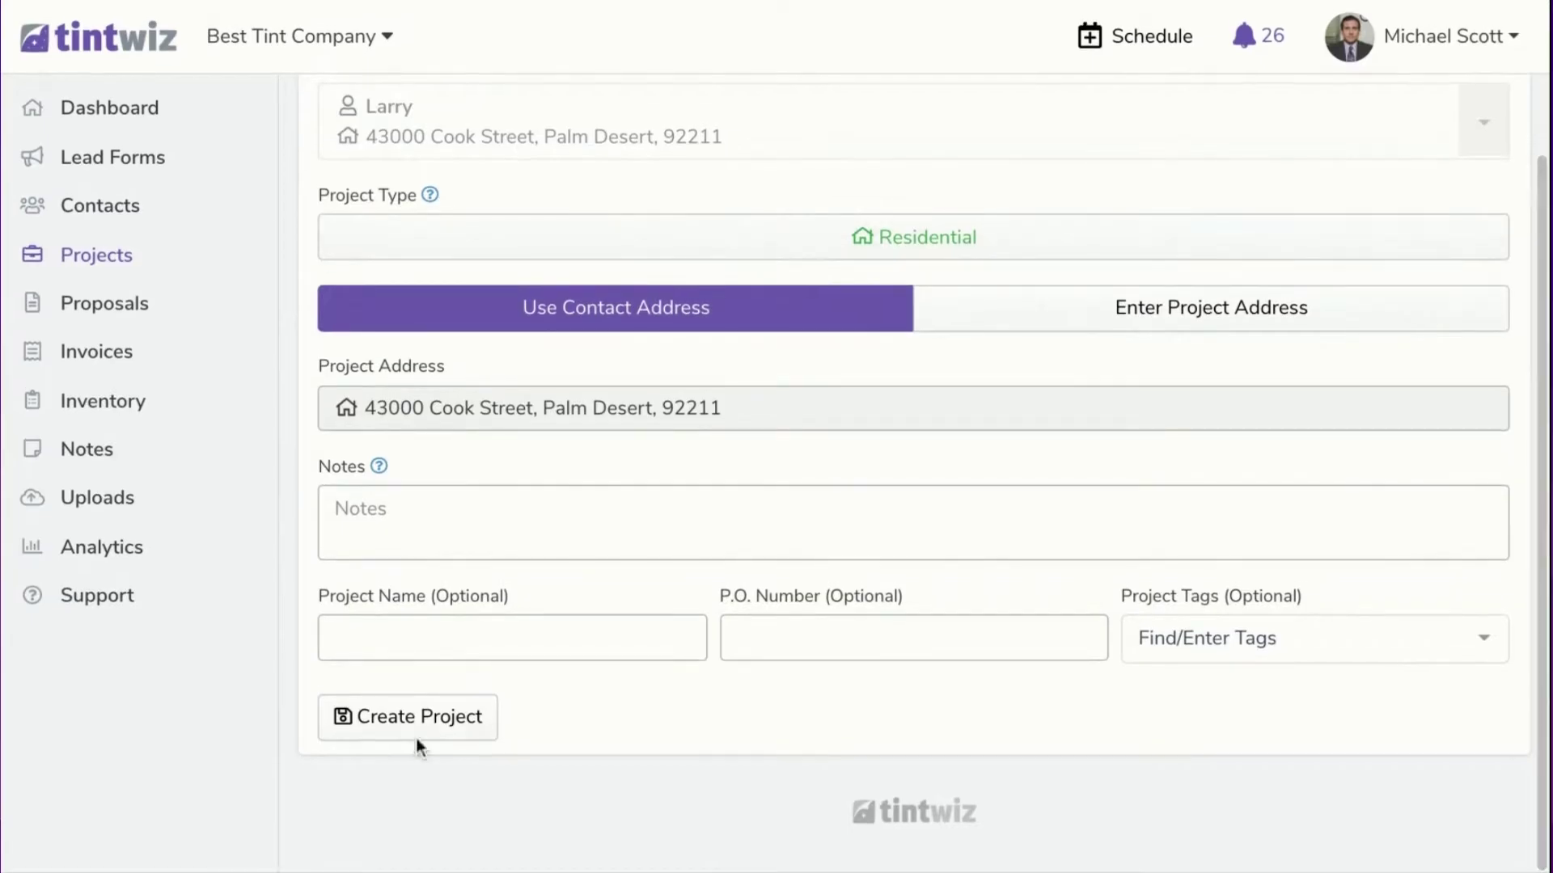
{"action": "left_click", "coordinate": [427, 722]}
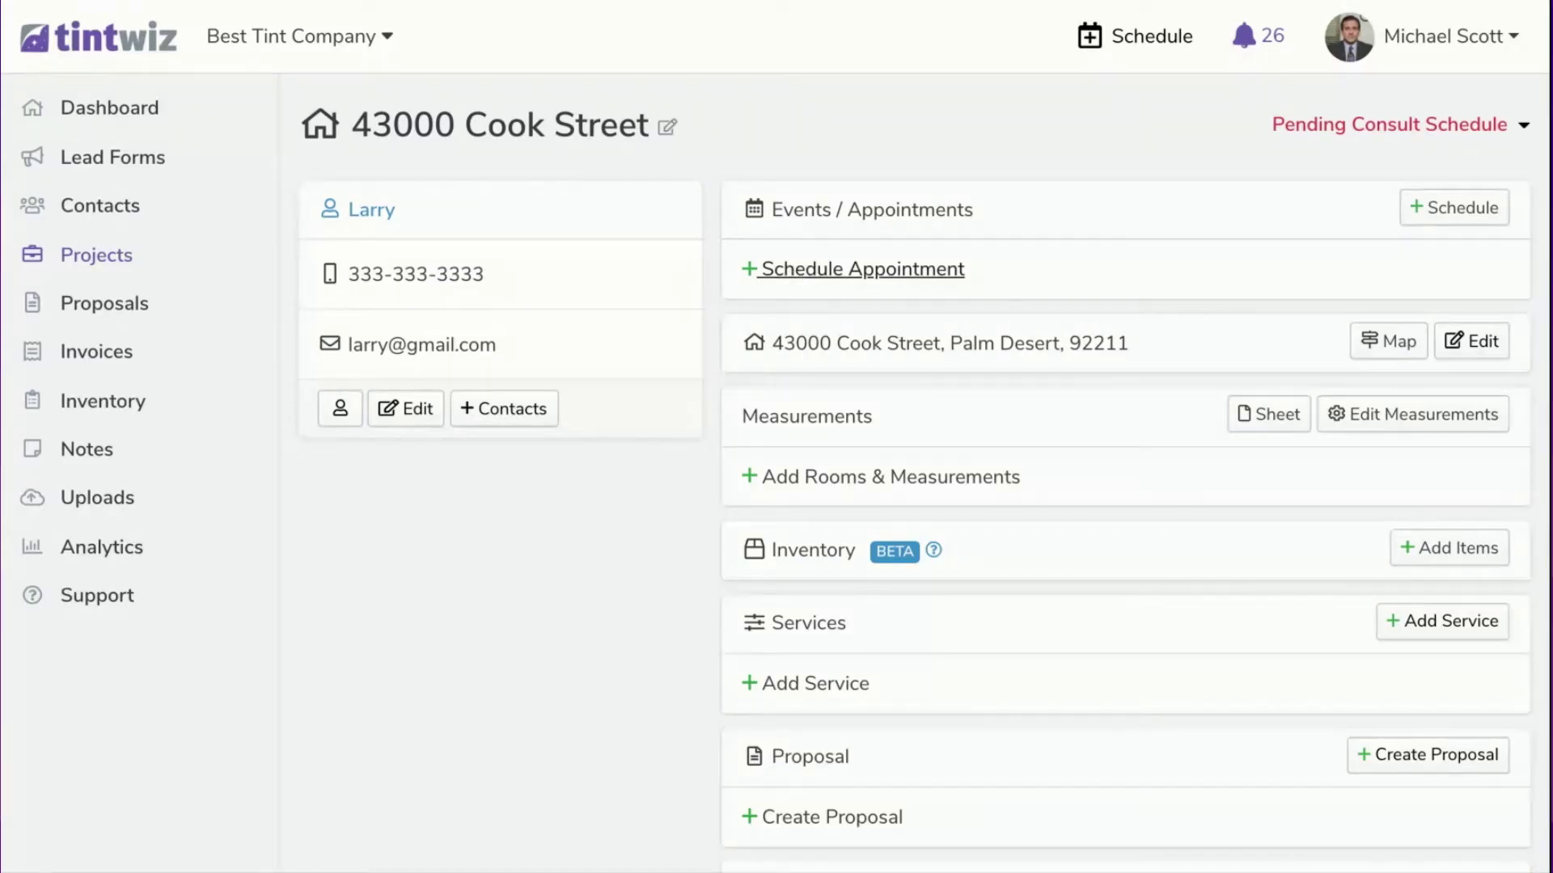
Step: Bring up consultation scheduling and the team member calendar filter
{"action": "left_click", "coordinate": [863, 269]}
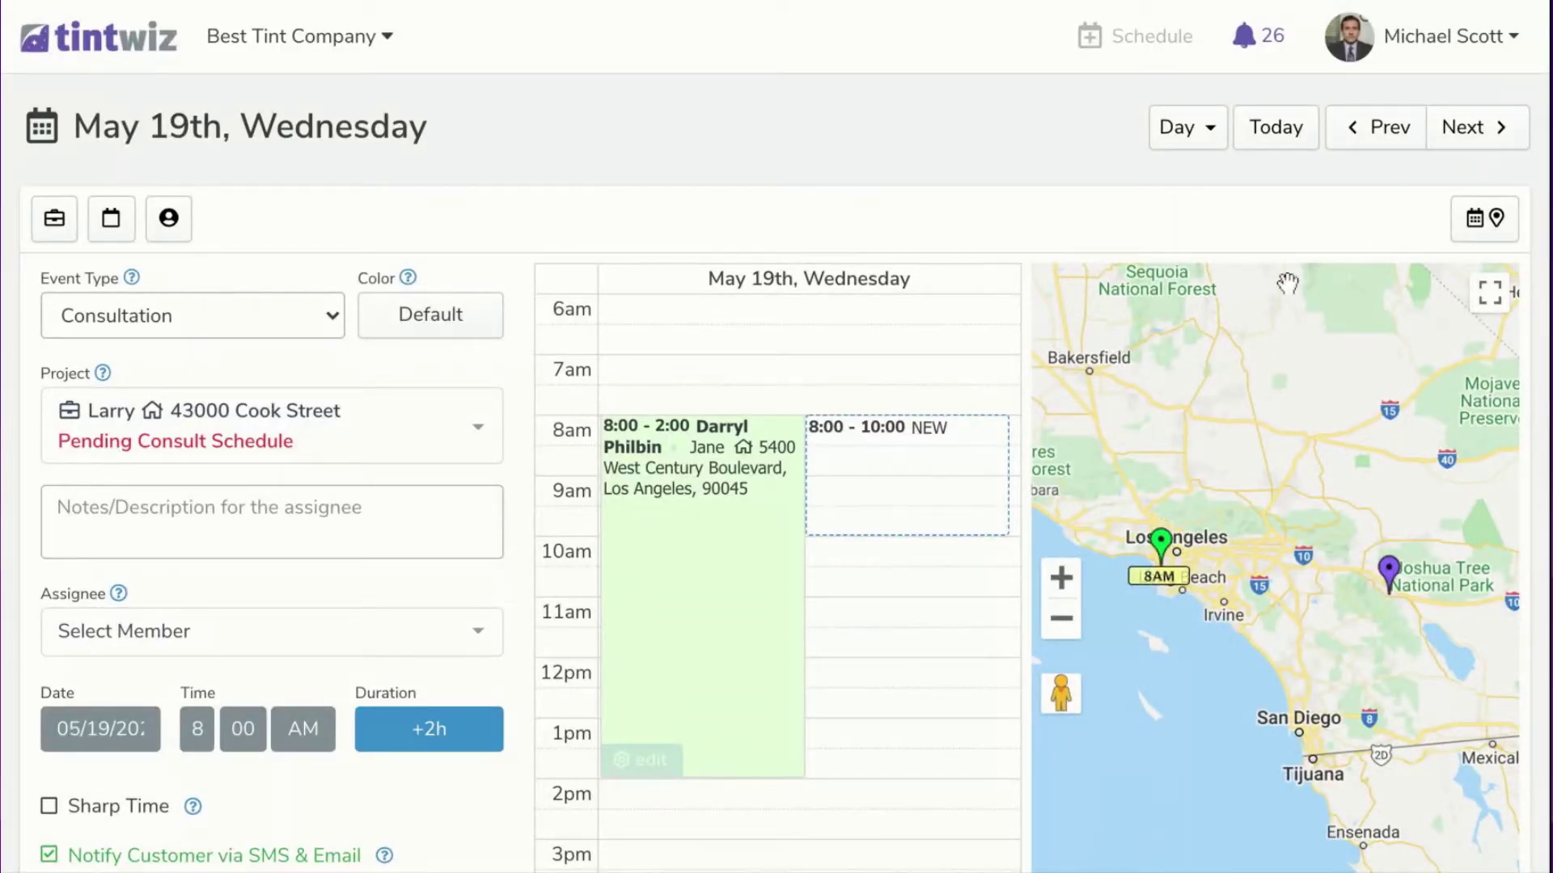
{"action": "left_click", "coordinate": [1202, 139]}
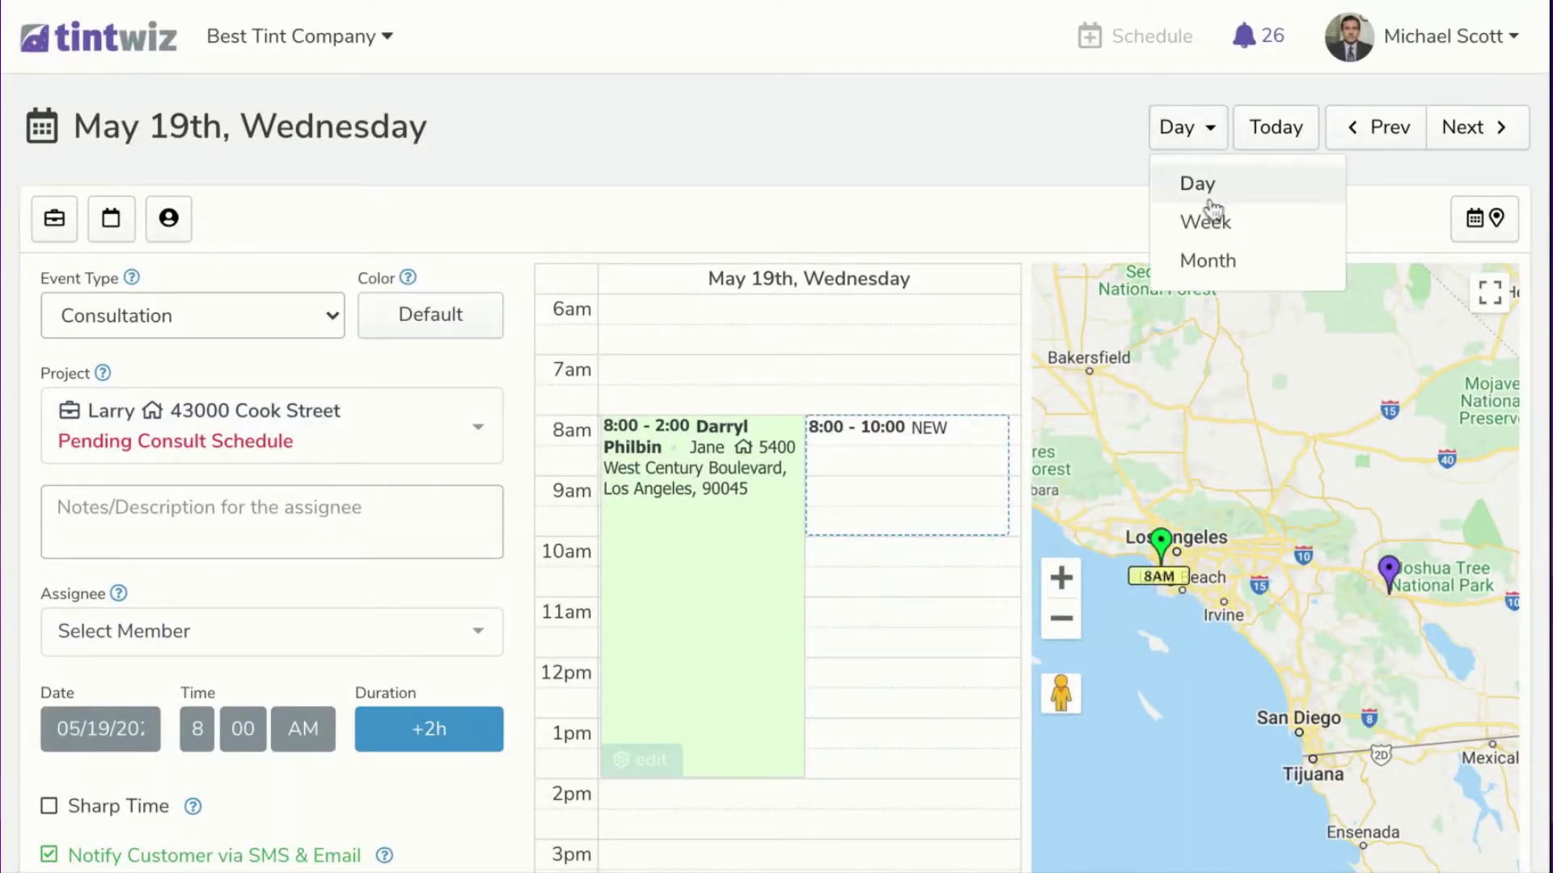
{"action": "left_click", "coordinate": [965, 178]}
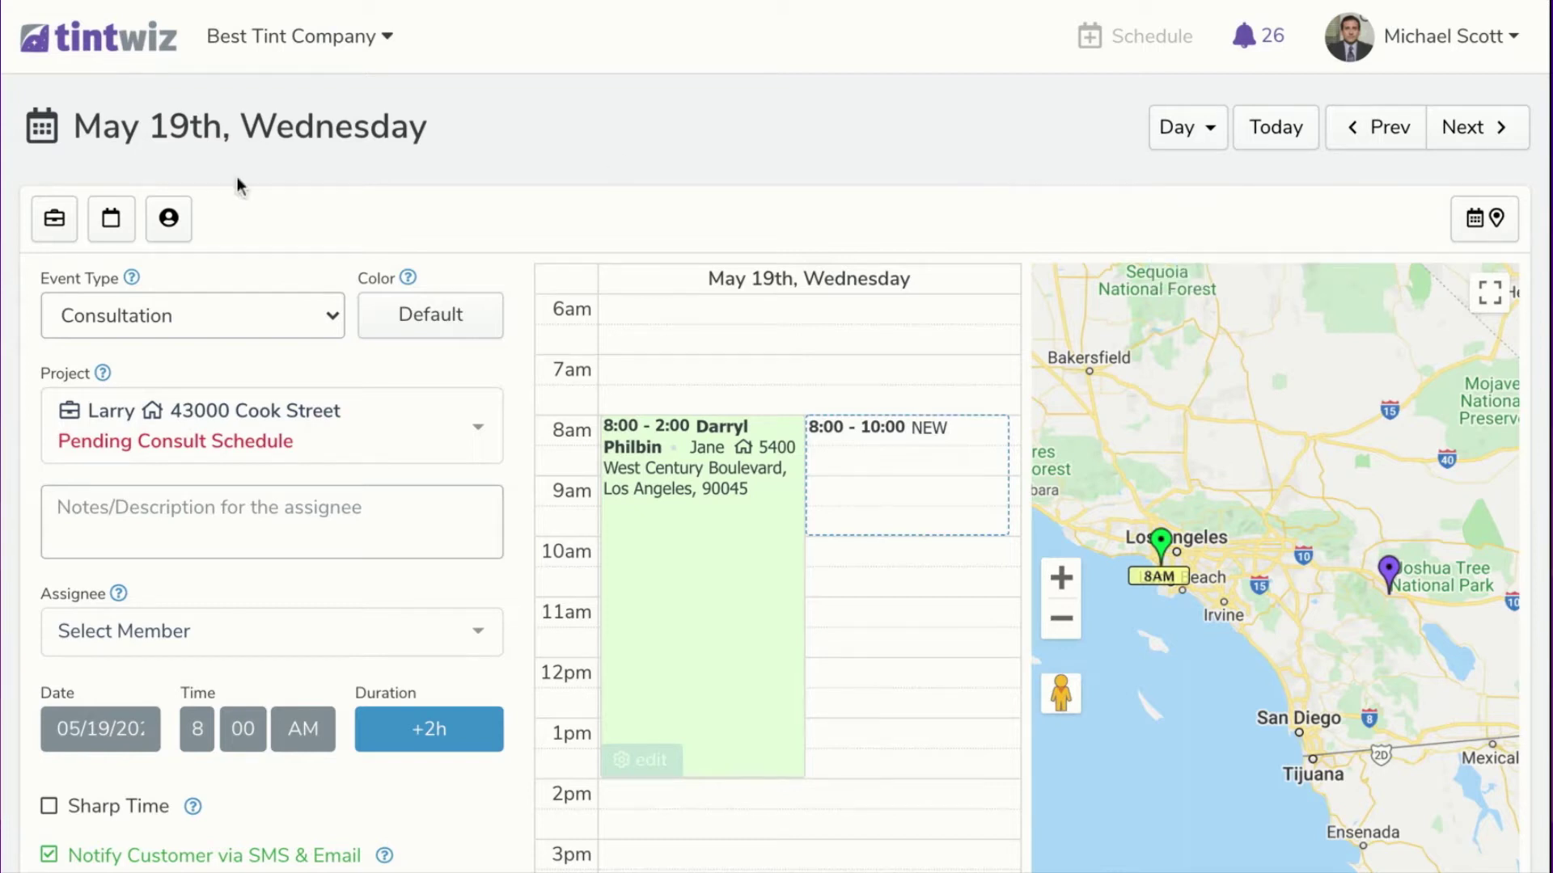
{"action": "left_click", "coordinate": [168, 218]}
{"action": "left_click", "coordinate": [191, 502]}
{"action": "left_click", "coordinate": [190, 465]}
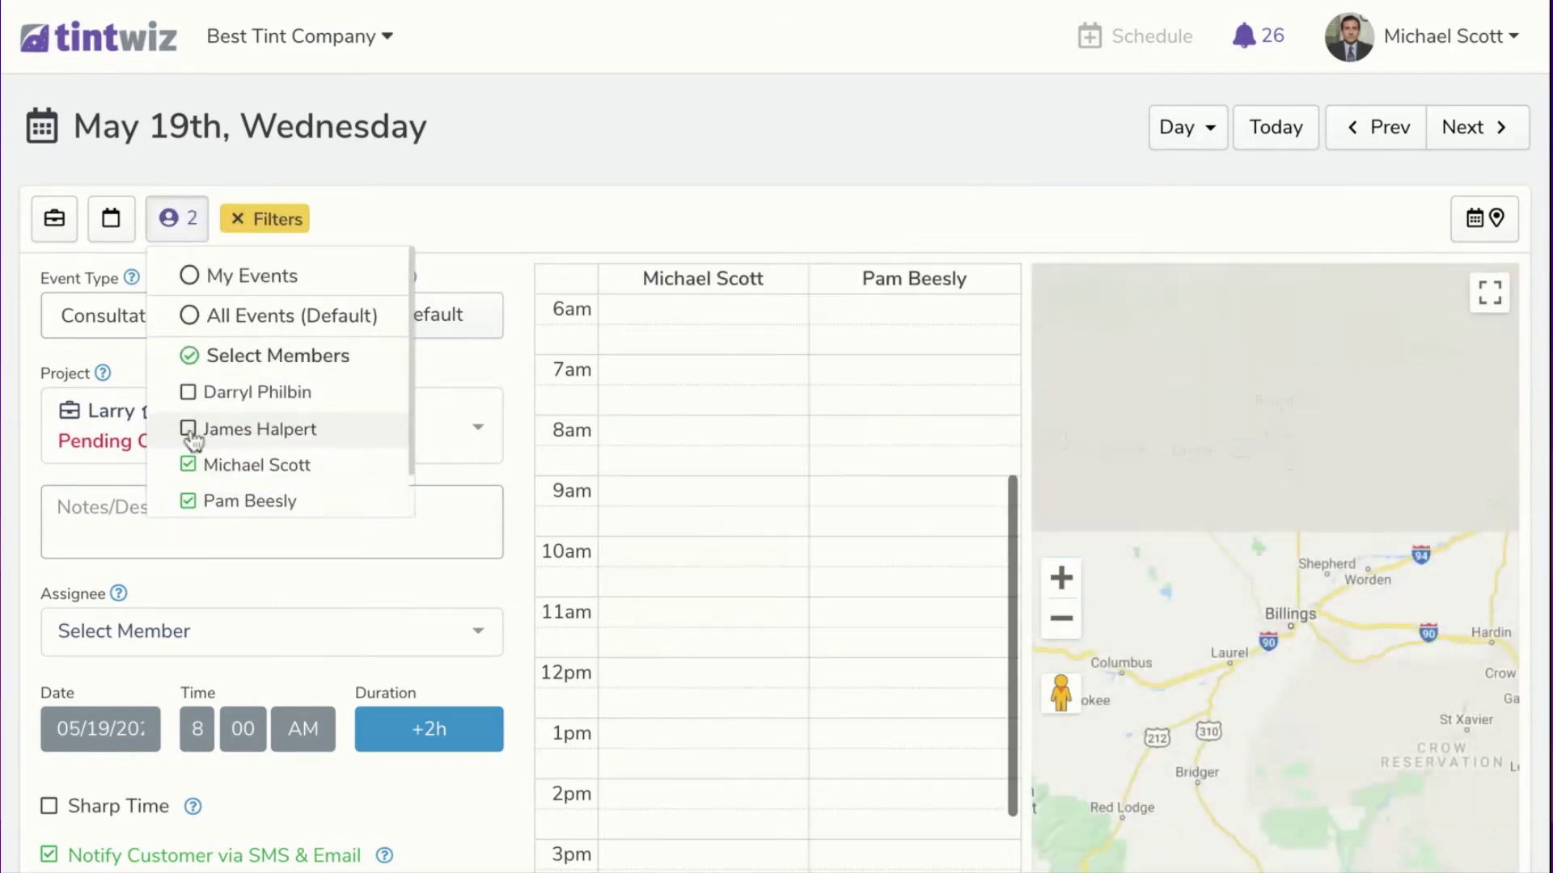
{"action": "left_click", "coordinate": [191, 429]}
{"action": "left_click", "coordinate": [190, 393]}
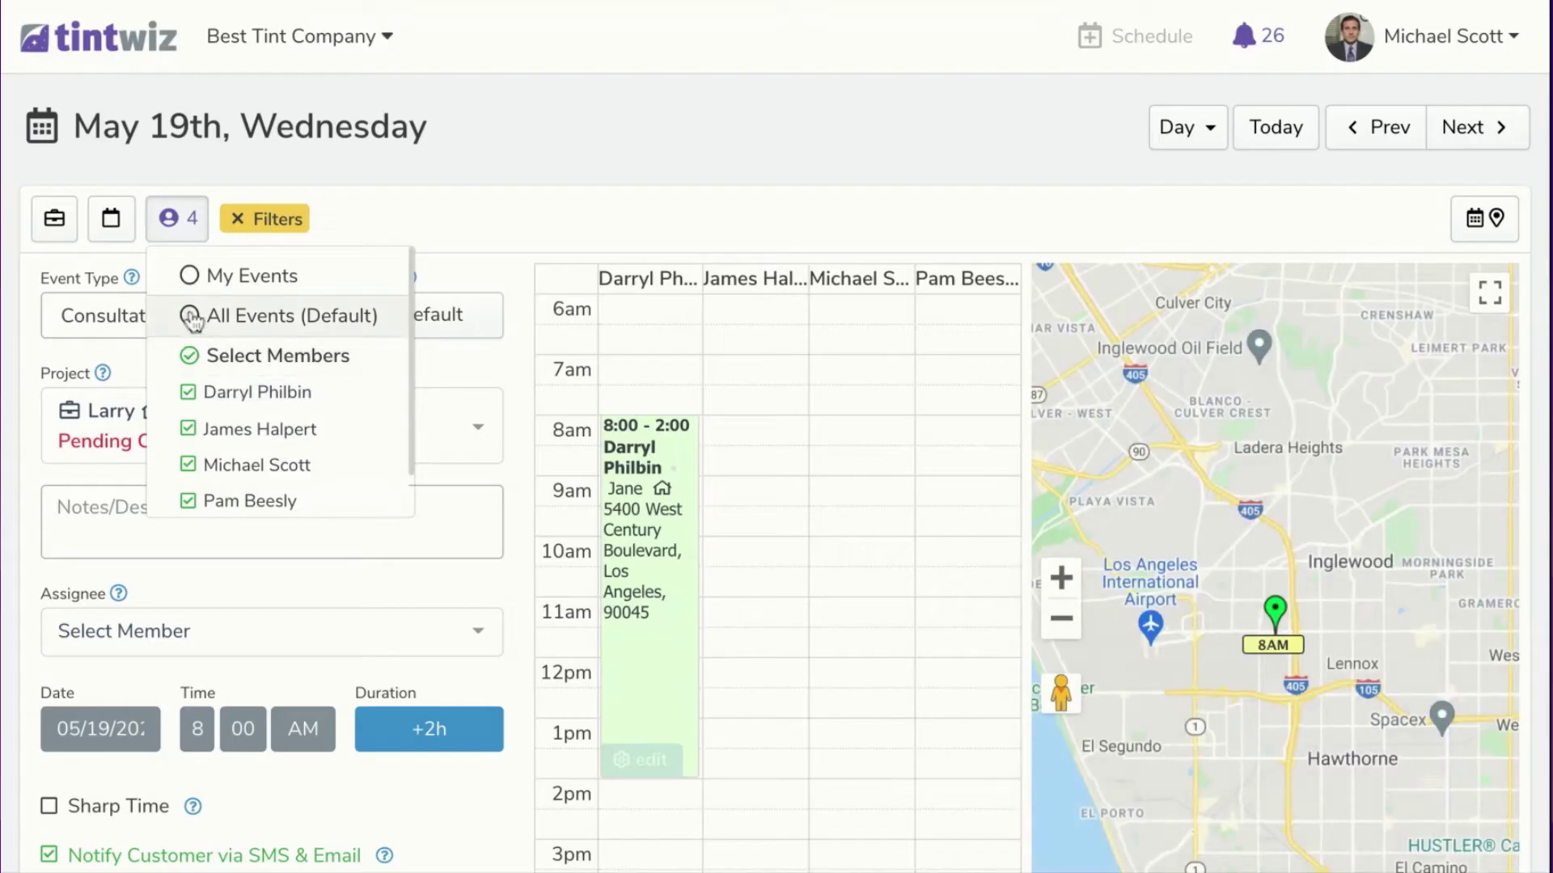
{"action": "left_click", "coordinate": [192, 318]}
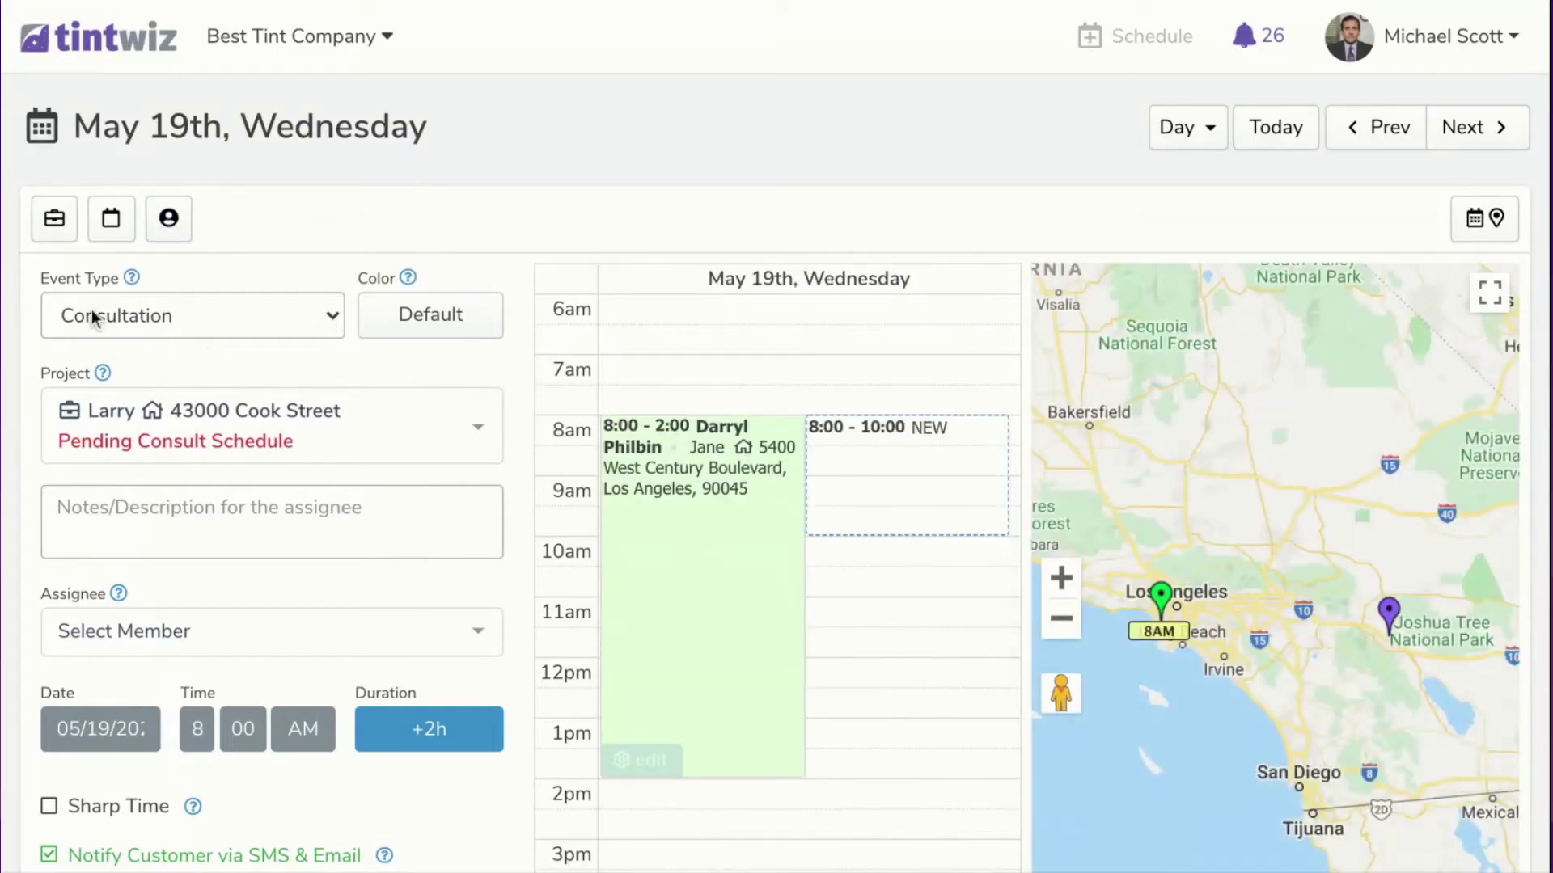
{"action": "scroll", "coordinate": [199, 462], "scroll_direction": "down", "scroll_amount": 2}
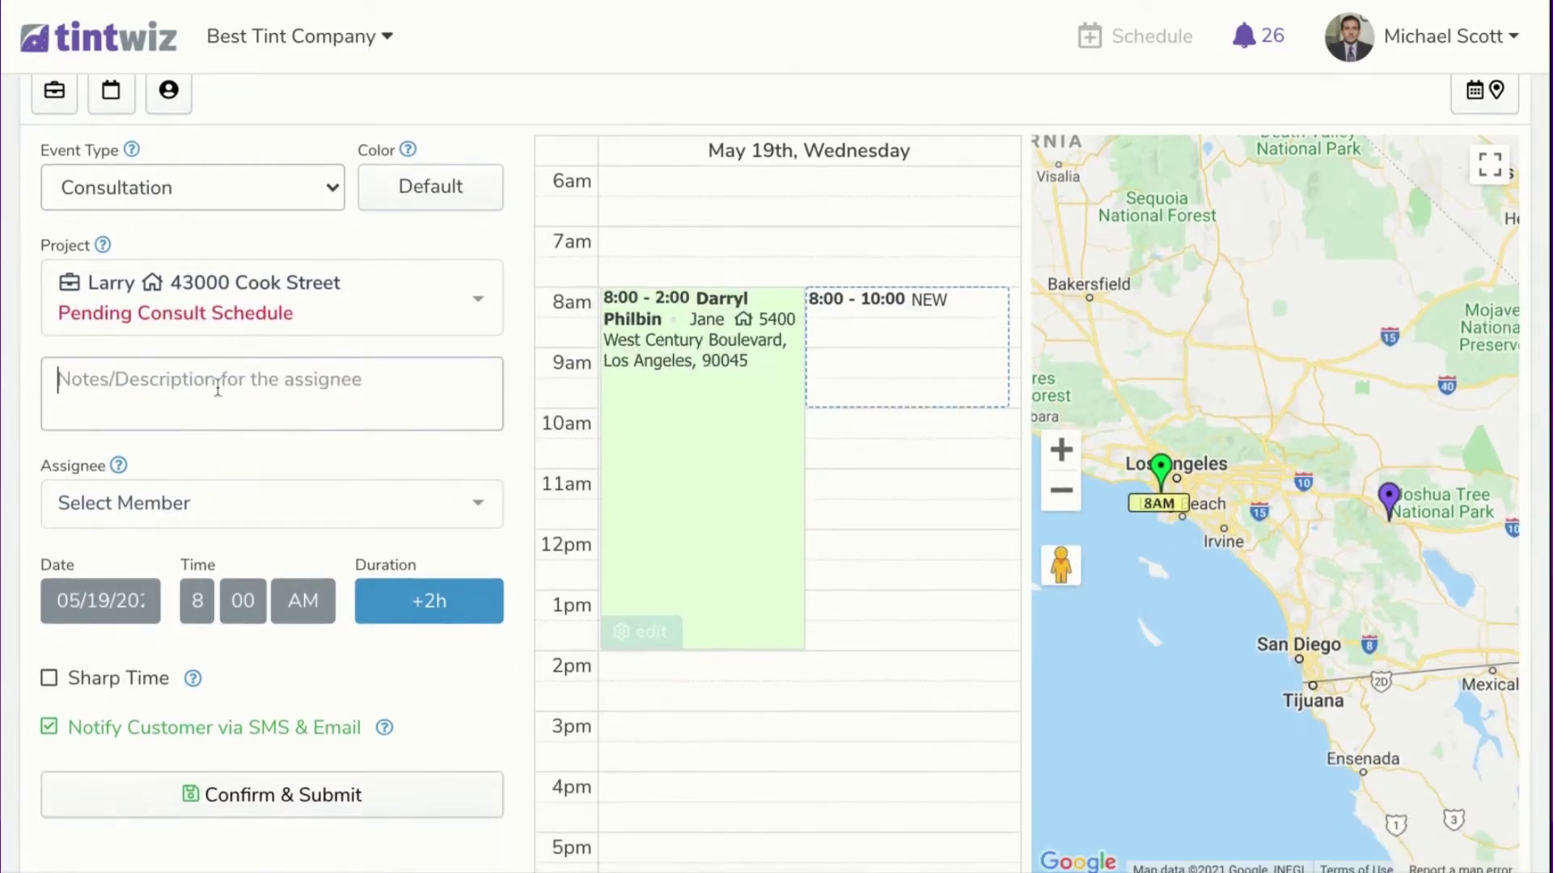
{"action": "scroll", "coordinate": [216, 388], "scroll_direction": "down", "scroll_amount": 1}
Step: Assign the consultation to James Halpert at 2:00–4:00 PM on May 19th and submit it
{"action": "left_click", "coordinate": [136, 485]}
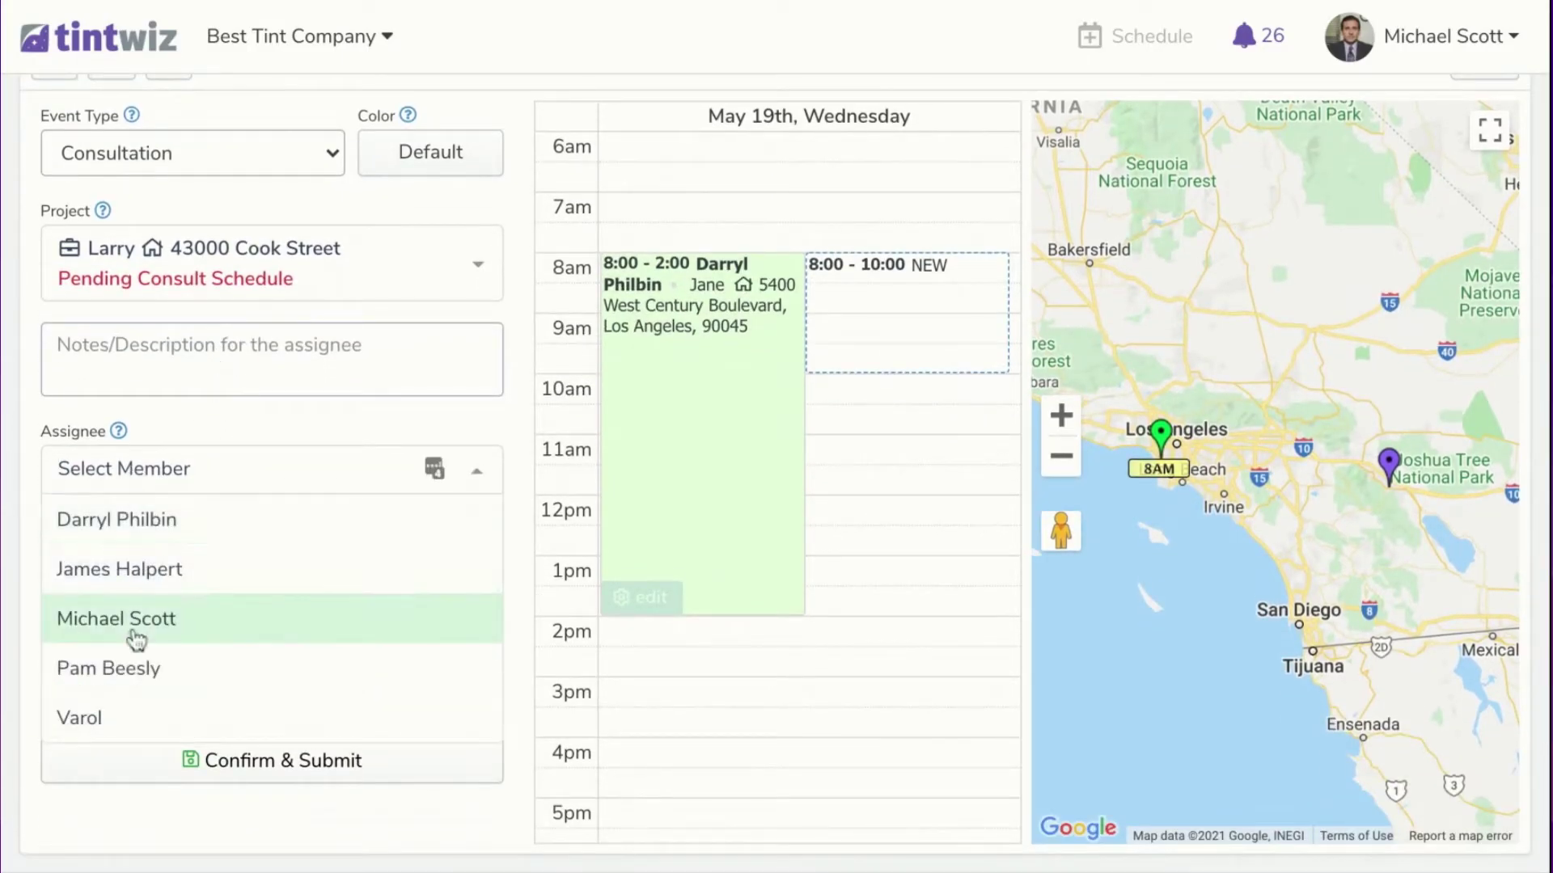
{"action": "left_click", "coordinate": [174, 573]}
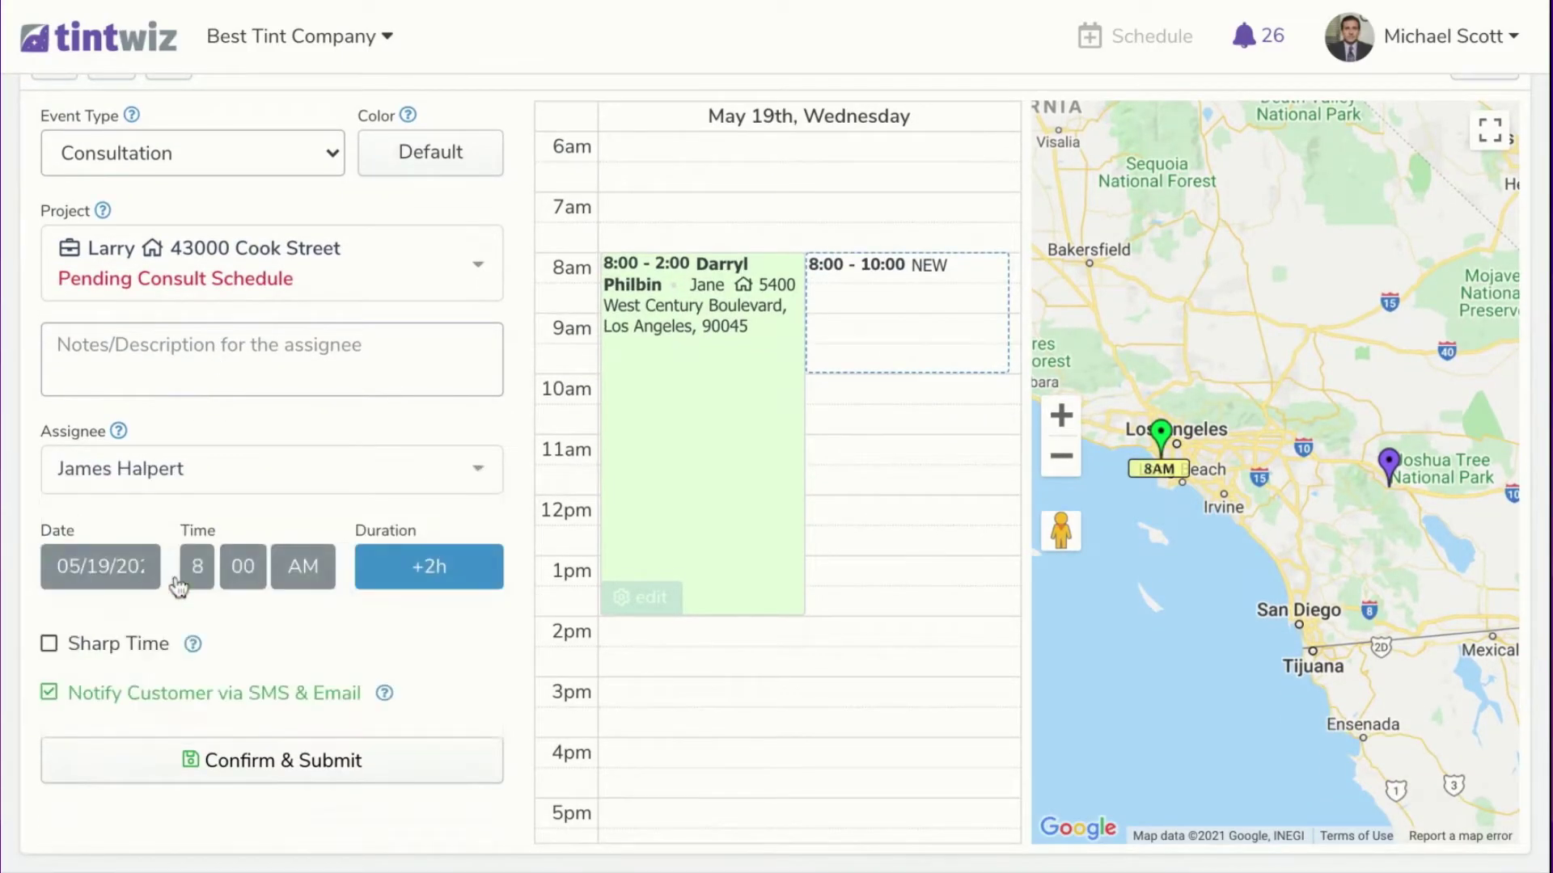
{"action": "scroll", "coordinate": [176, 588], "scroll_direction": "down", "scroll_amount": 1}
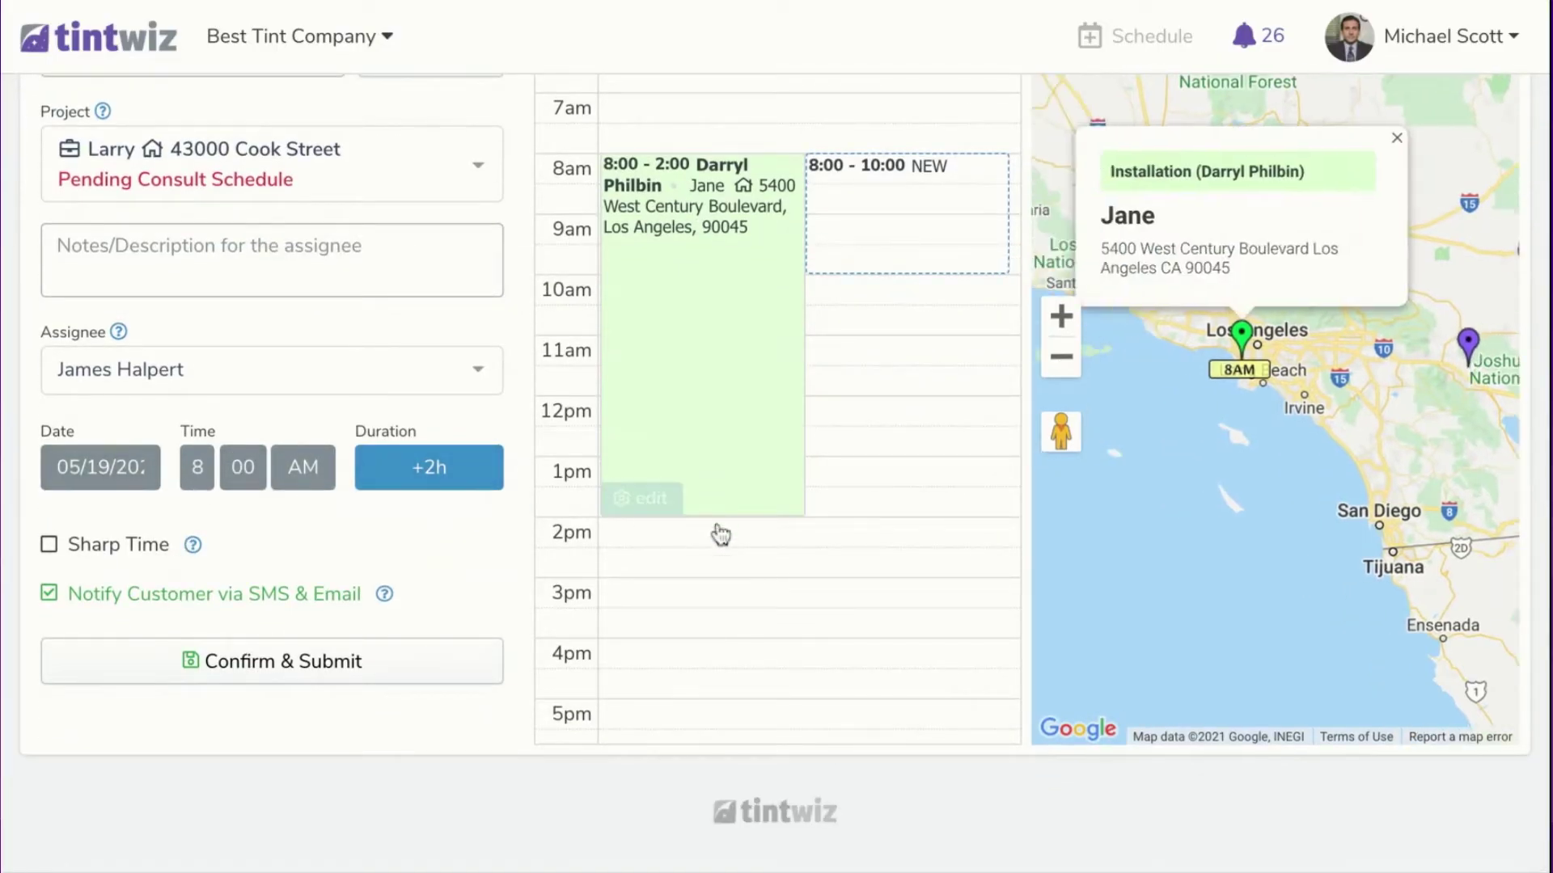
{"action": "left_click", "coordinate": [720, 527]}
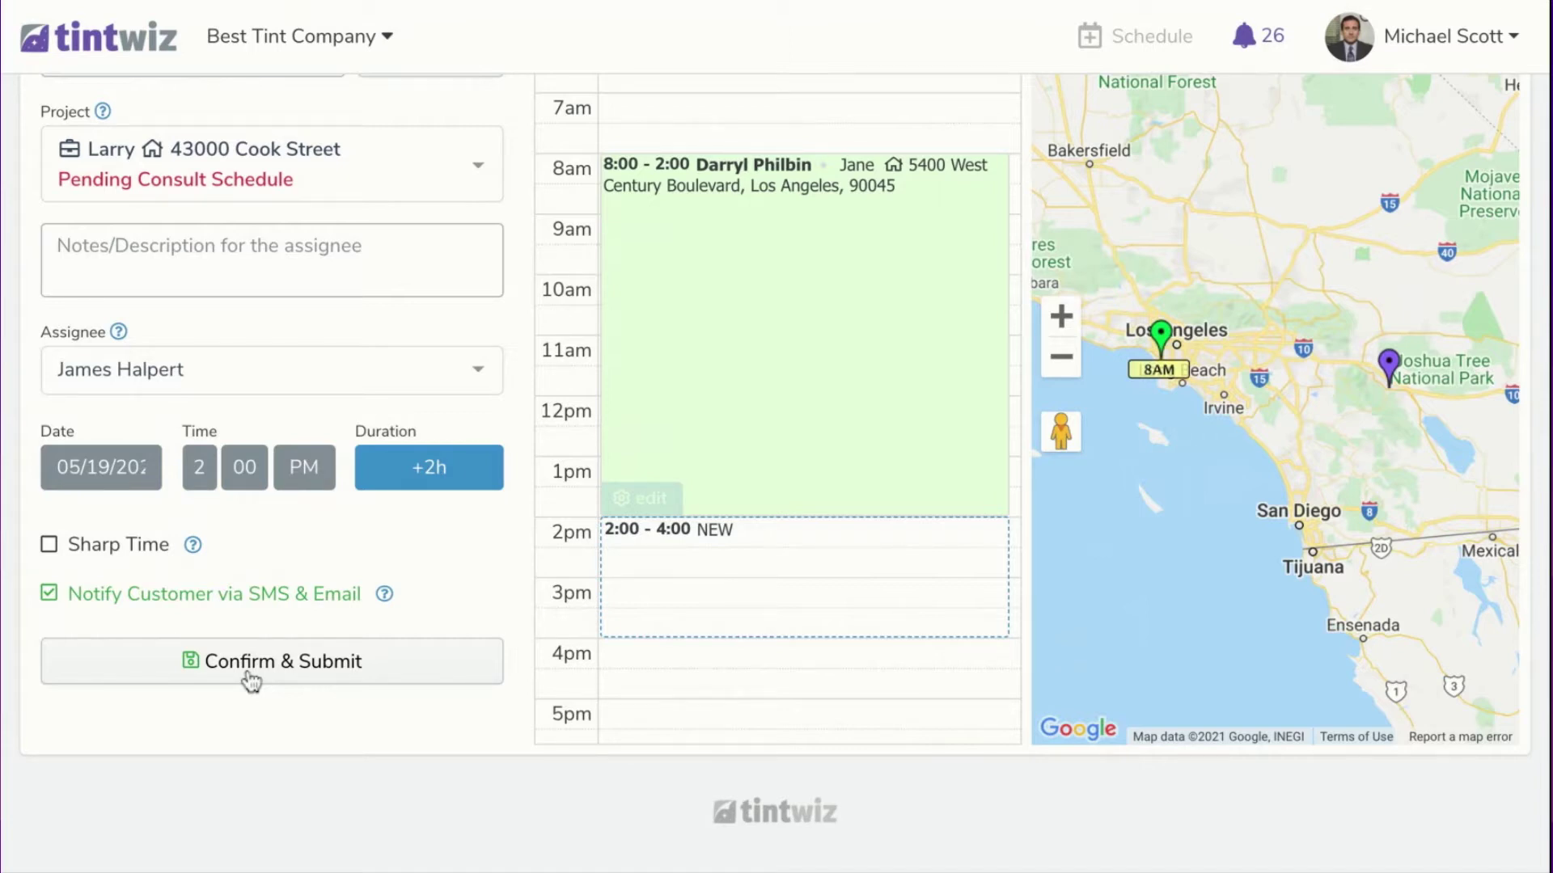
{"action": "left_click", "coordinate": [250, 677]}
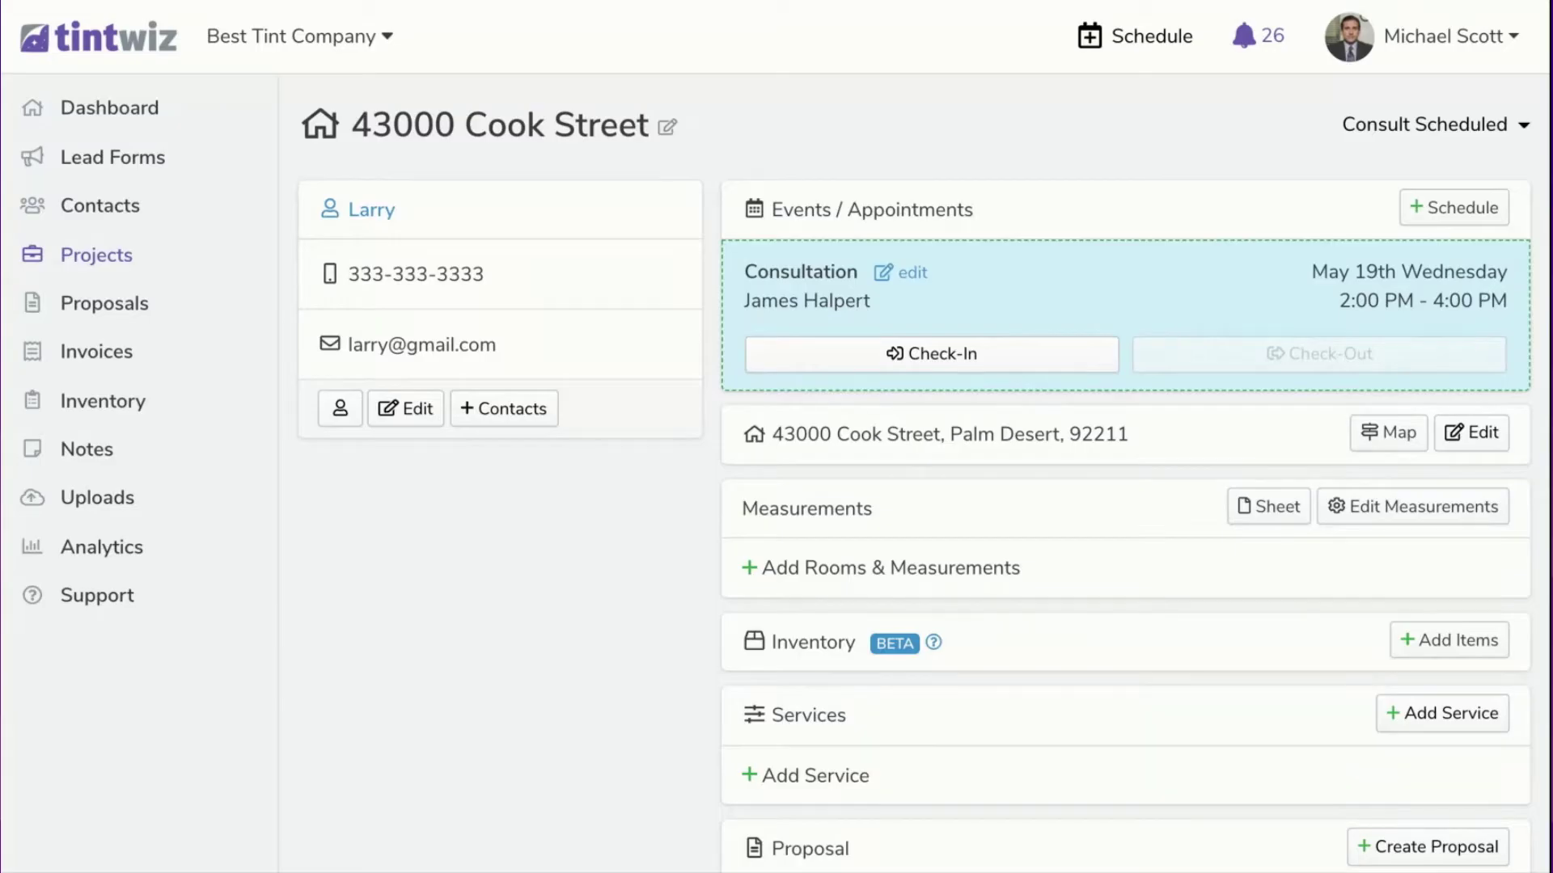
{"action": "scroll", "coordinate": [922, 485], "scroll_direction": "down", "scroll_amount": 1}
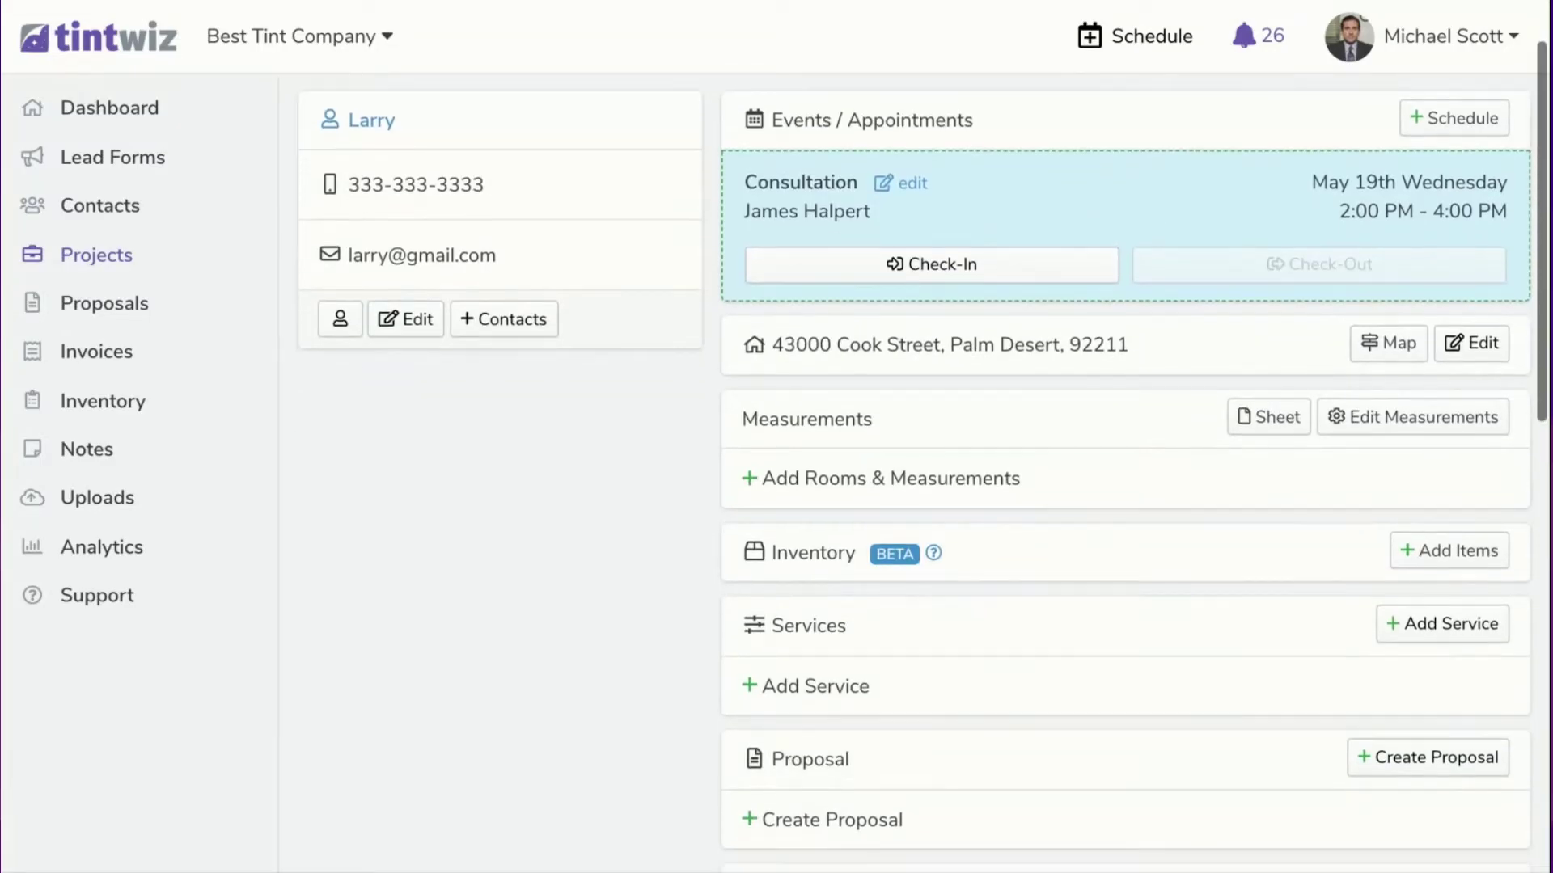
{"action": "left_click", "coordinate": [873, 269]}
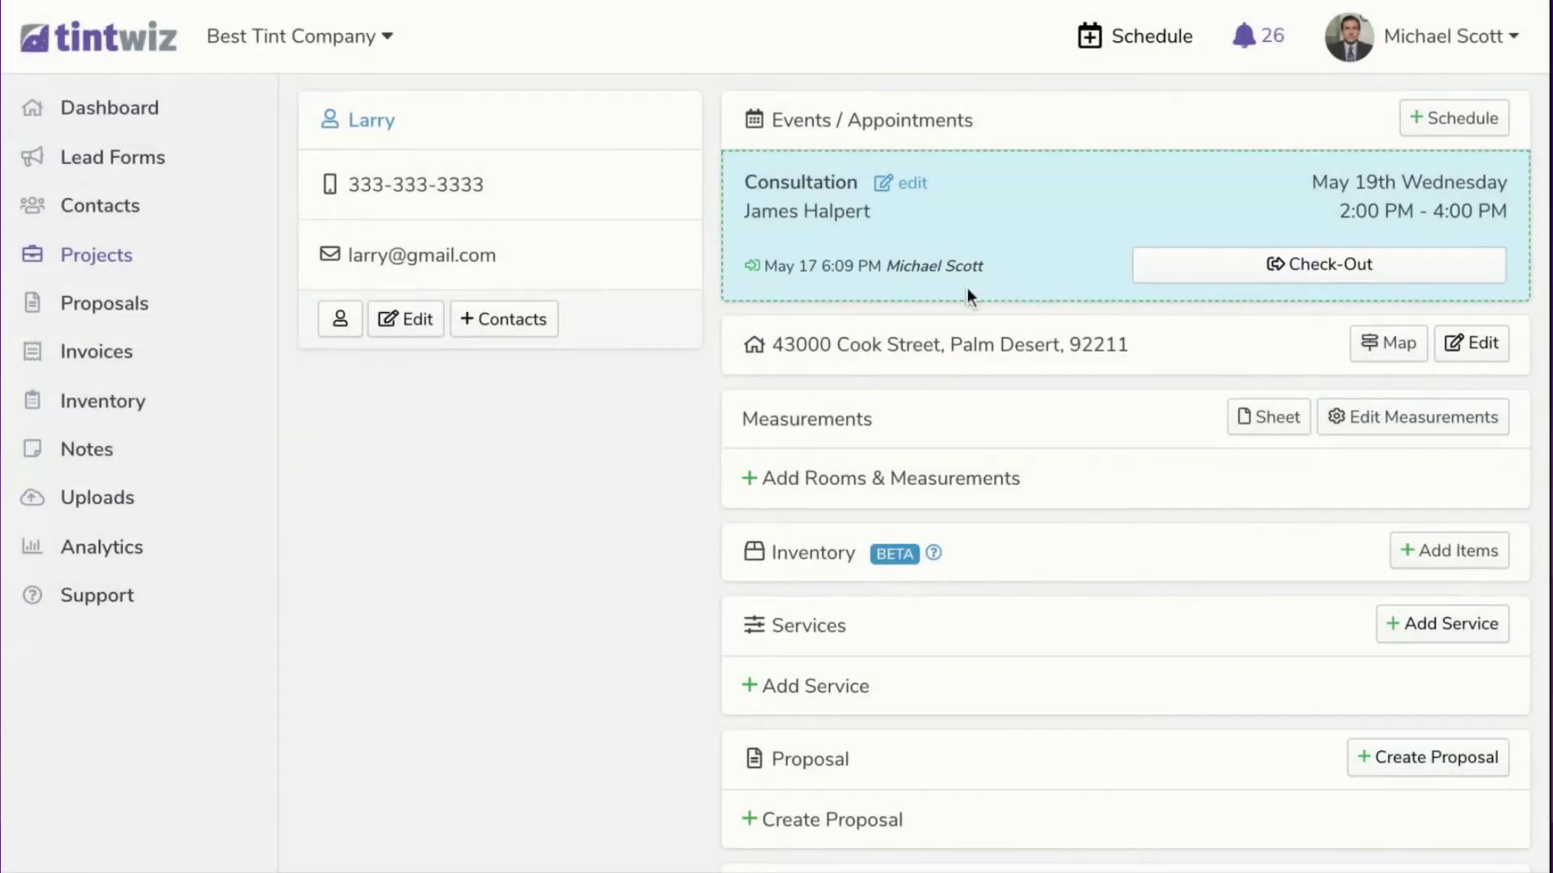
{"action": "scroll", "coordinate": [967, 288], "scroll_direction": "down", "scroll_amount": 1}
{"action": "scroll", "coordinate": [967, 288], "scroll_direction": "up", "scroll_amount": 2}
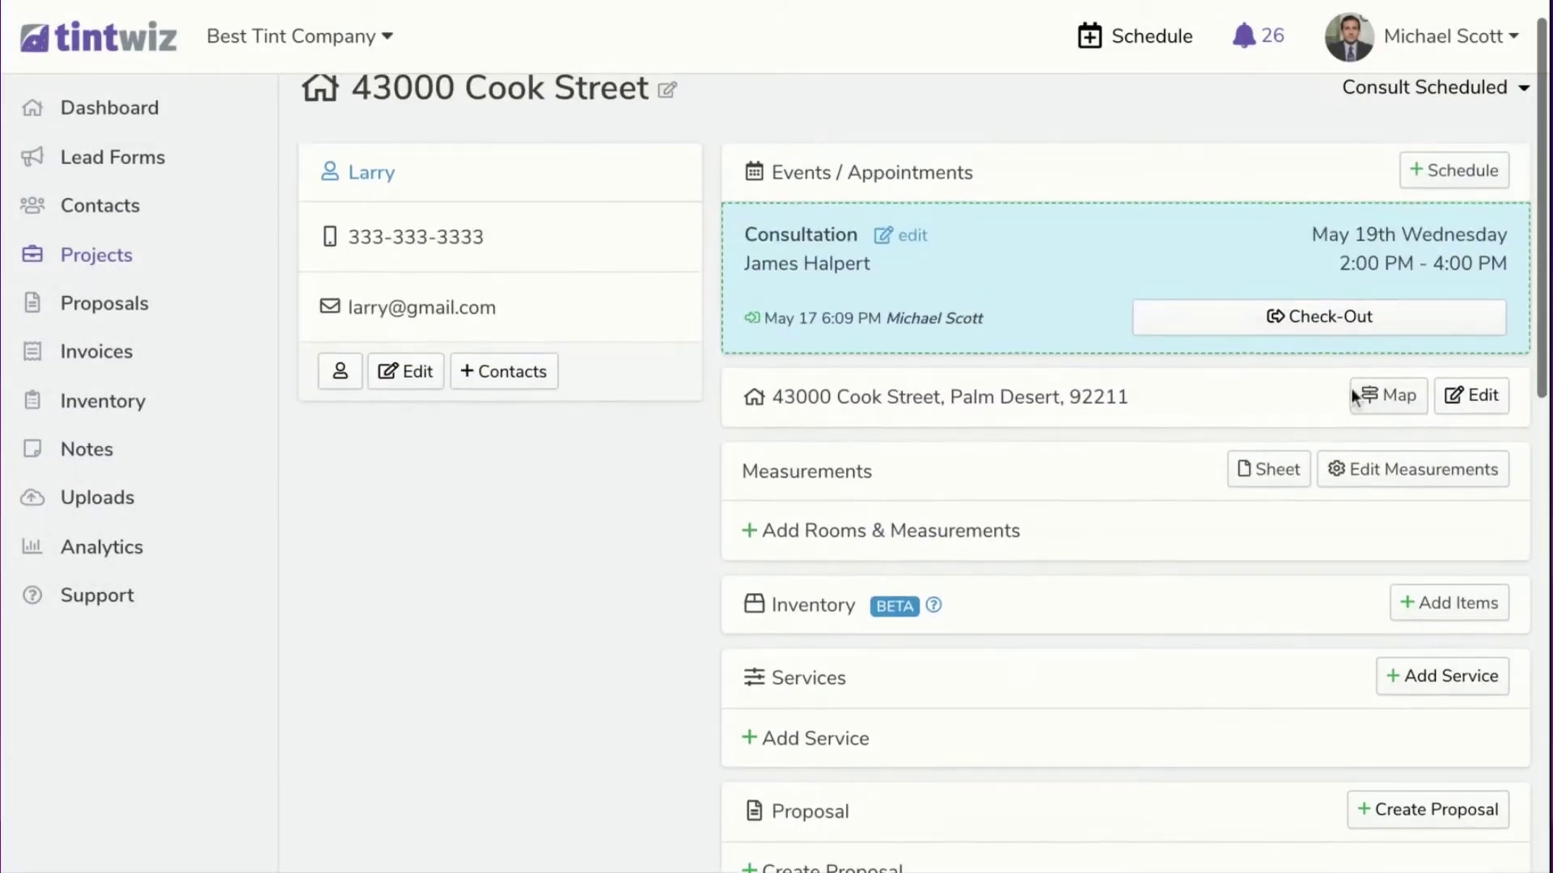
{"action": "scroll", "coordinate": [1232, 295], "scroll_direction": "down", "scroll_amount": 1}
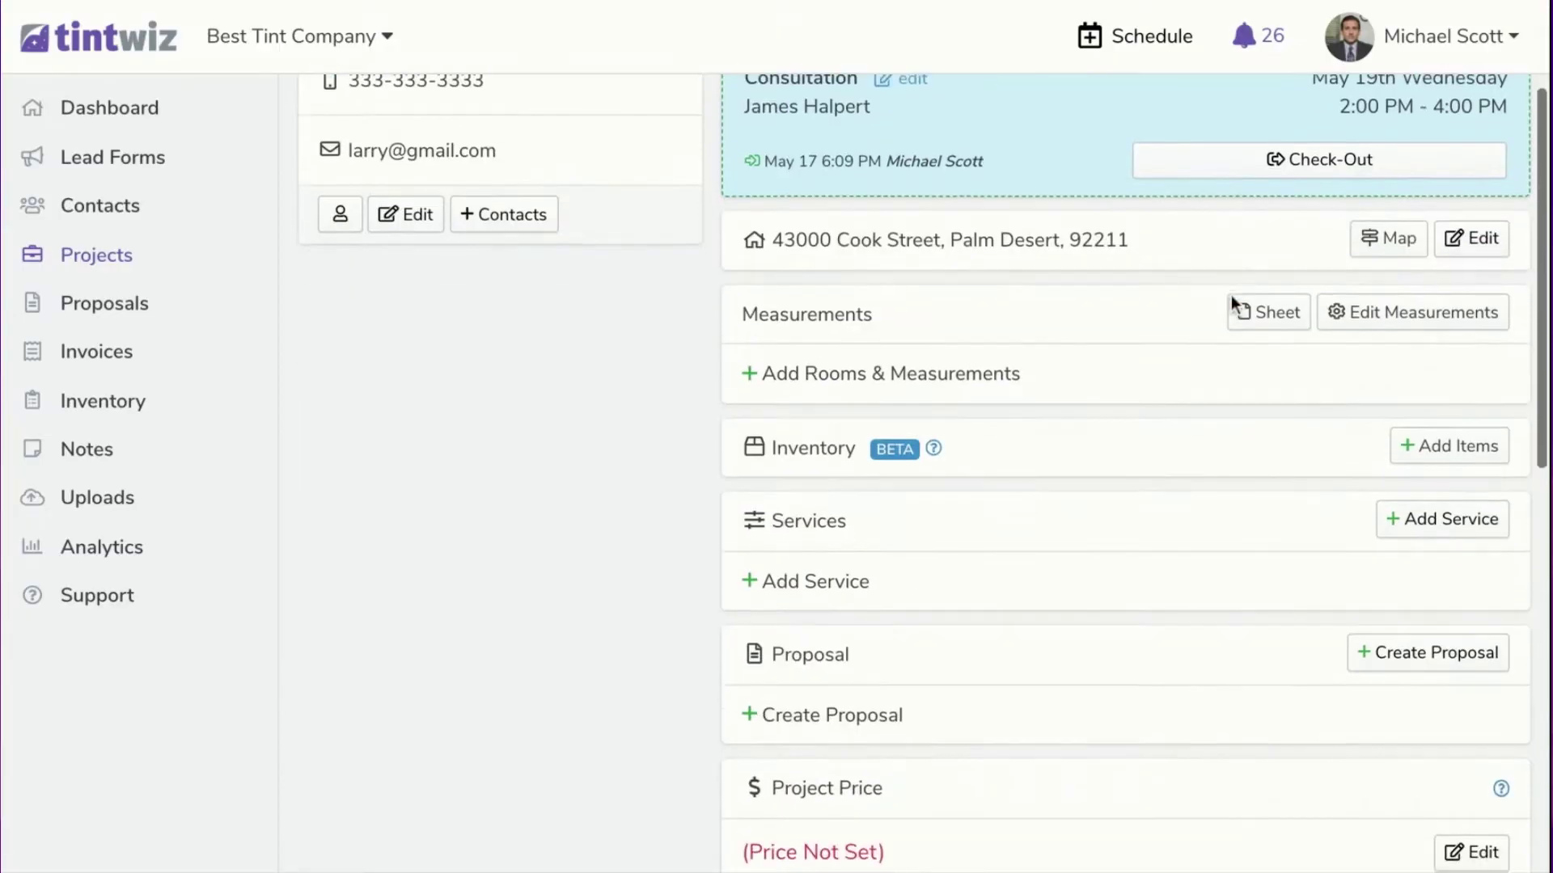
{"action": "scroll", "coordinate": [1231, 295], "scroll_direction": "down", "scroll_amount": 1}
{"action": "scroll", "coordinate": [1232, 294], "scroll_direction": "up", "scroll_amount": 1}
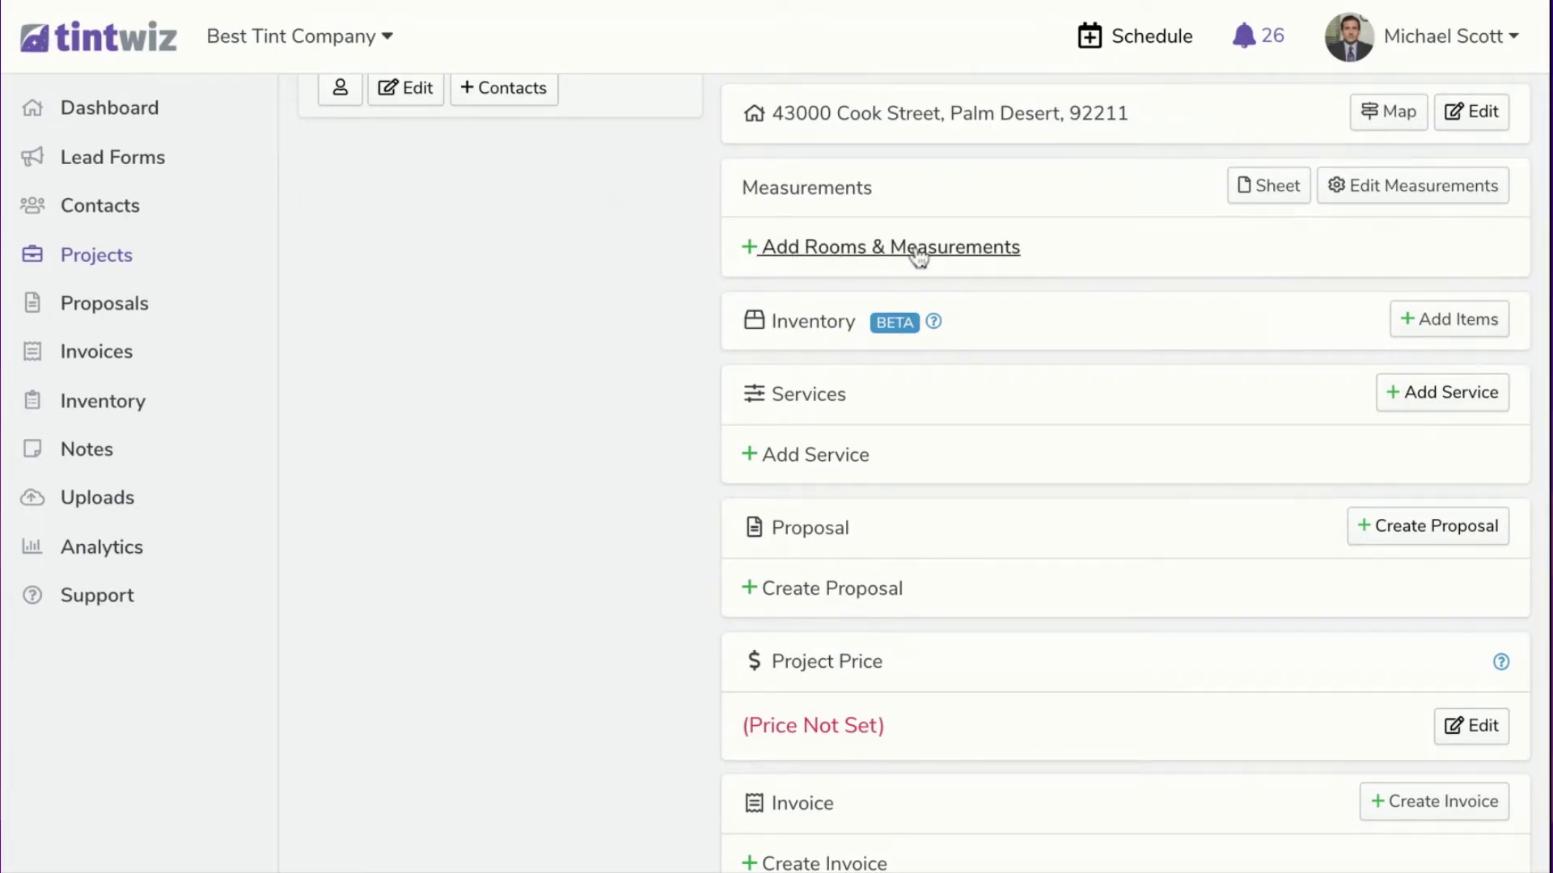
Step: Add a Living Room to the project and start its first measurement
{"action": "left_click", "coordinate": [918, 251]}
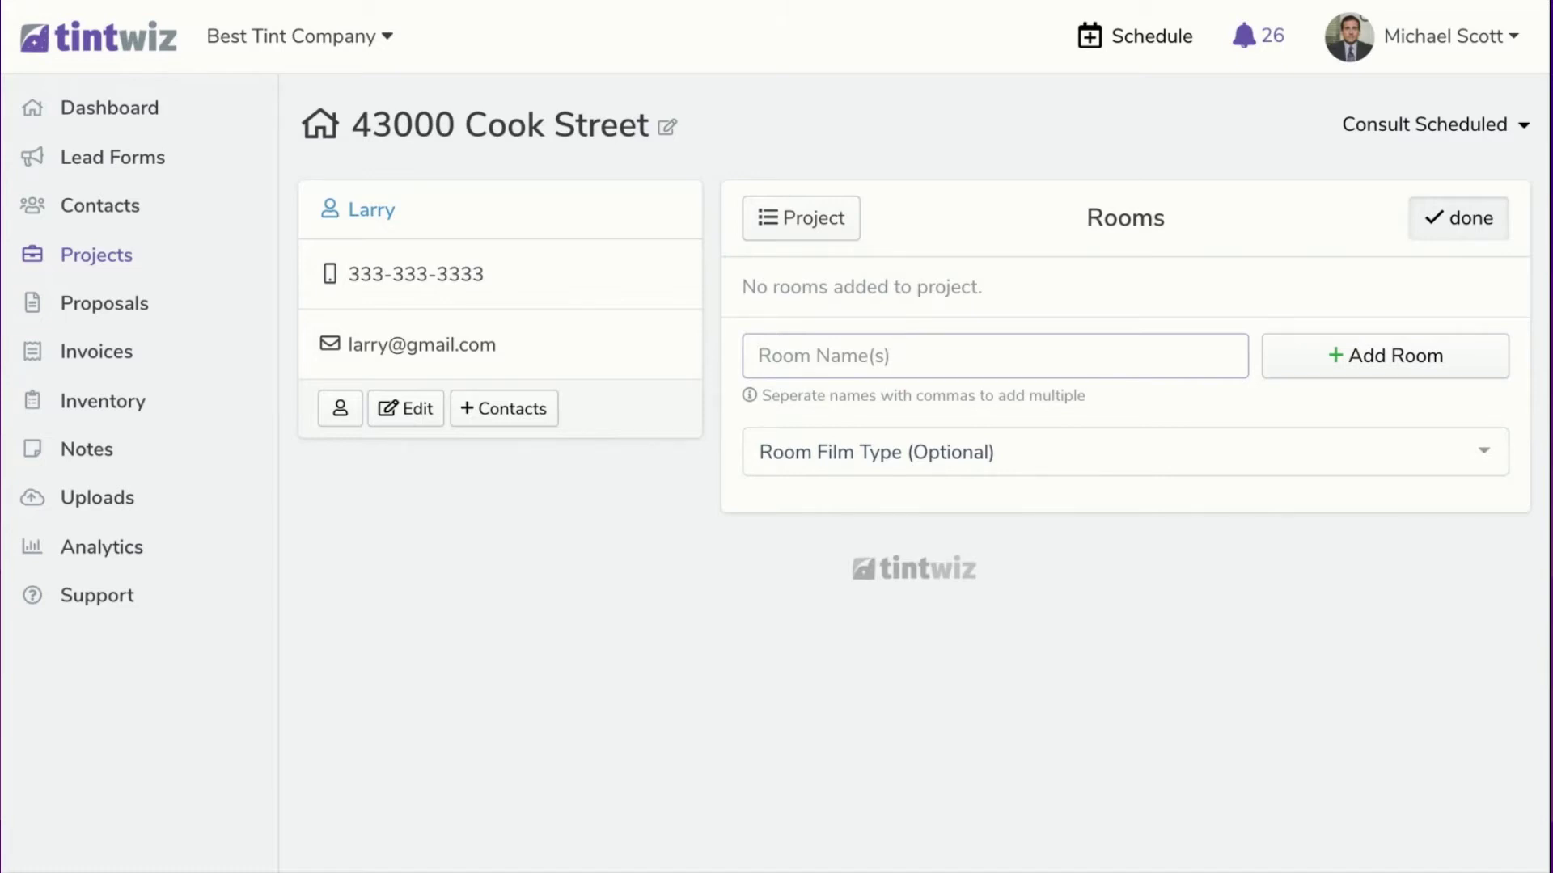
{"action": "type", "text": "Living Room"}
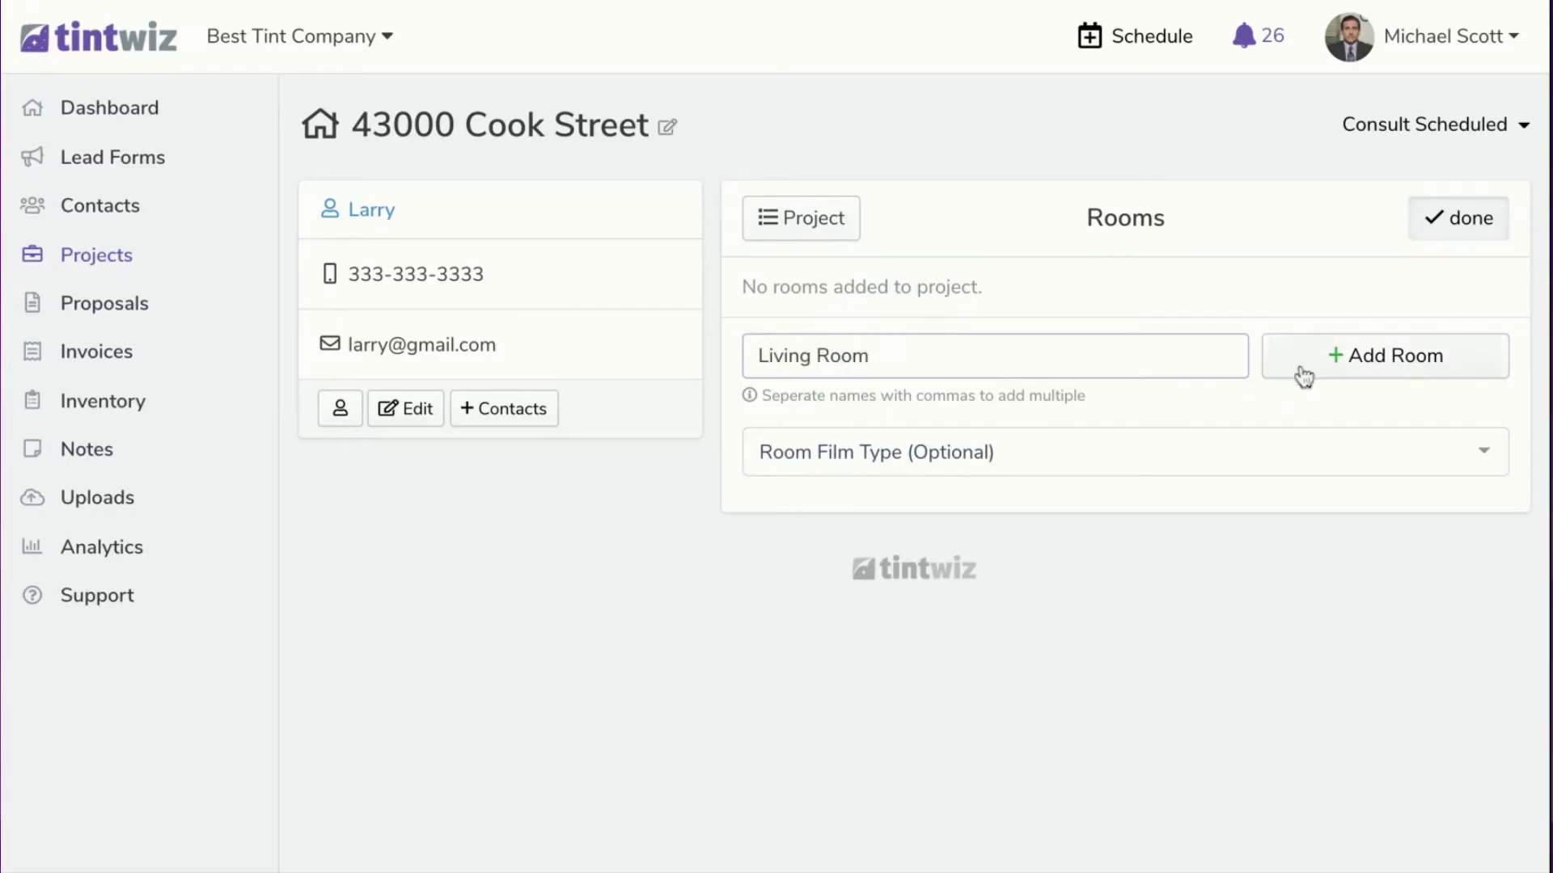
{"action": "left_click", "coordinate": [1307, 366]}
{"action": "left_click", "coordinate": [823, 309]}
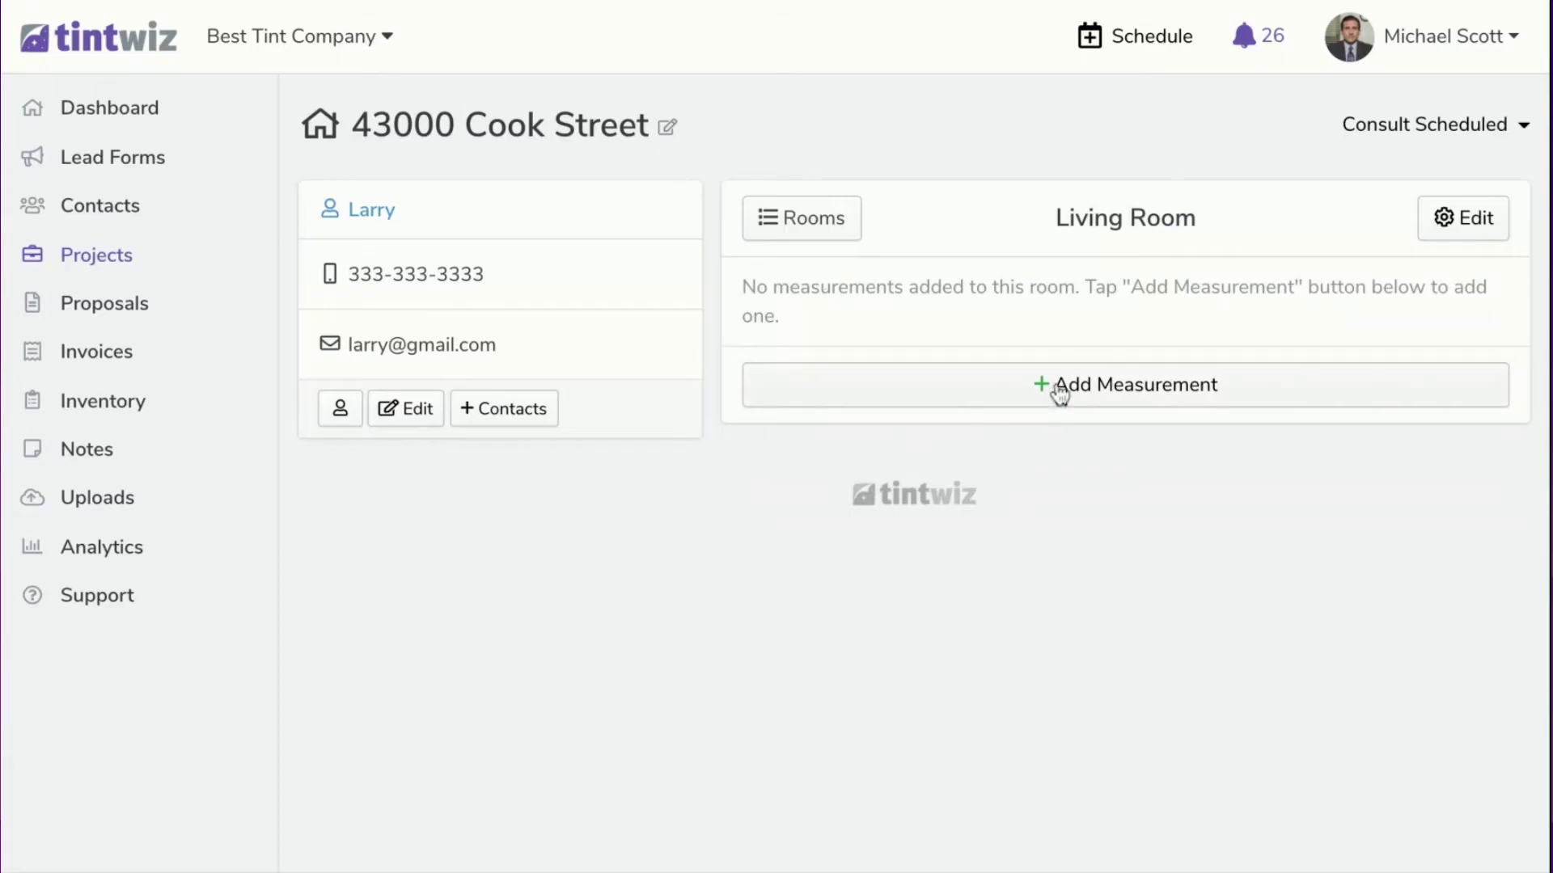
{"action": "left_click", "coordinate": [1060, 389]}
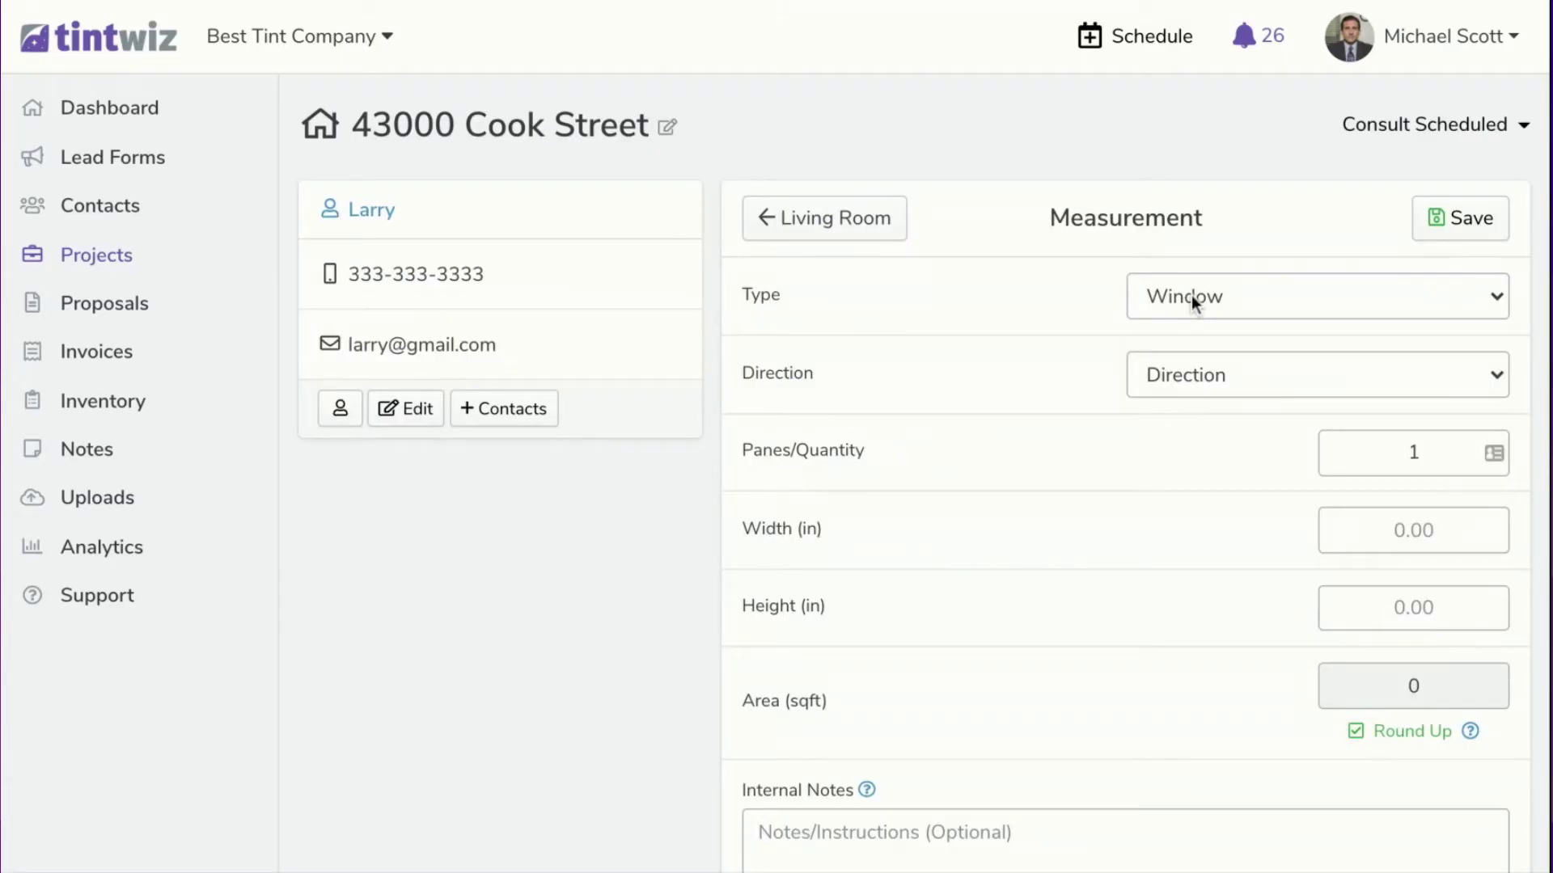
Step: Record a 2-pane east-facing door, 33 by 73 inches, and save it to start another
{"action": "key", "text": "Down"}
{"action": "key", "text": "Tab"}
{"action": "key", "text": "Tab"}
{"action": "type", "text": "2"}
{"action": "left_click", "coordinate": [1361, 374]}
{"action": "left_click", "coordinate": [1419, 546]}
{"action": "type", "text": "33"}
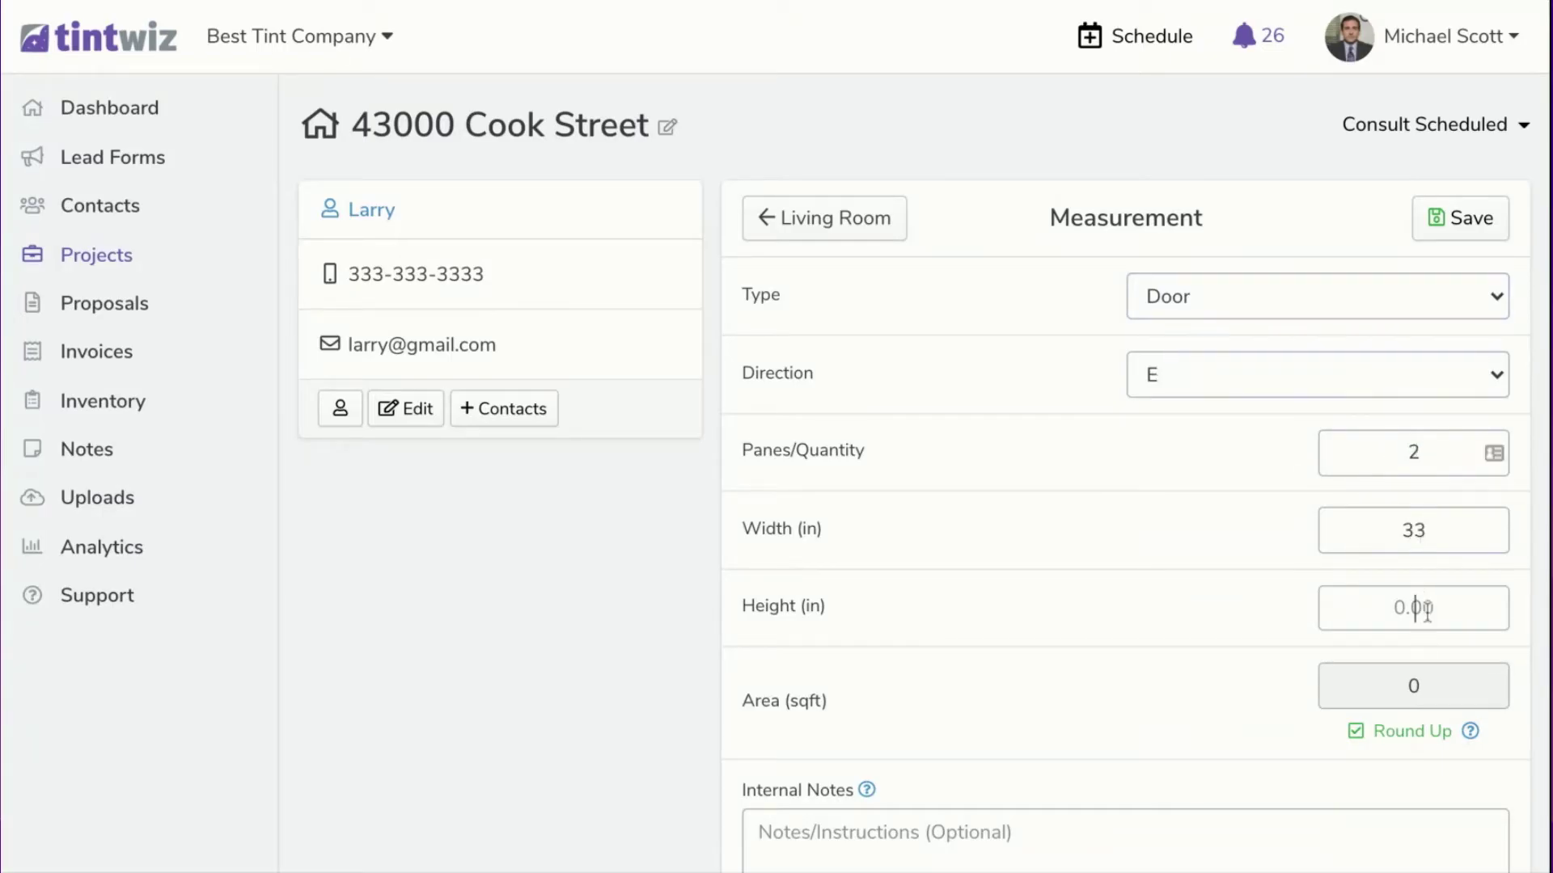
{"action": "type", "text": "73"}
{"action": "scroll", "coordinate": [1144, 559], "scroll_direction": "down", "scroll_amount": 2}
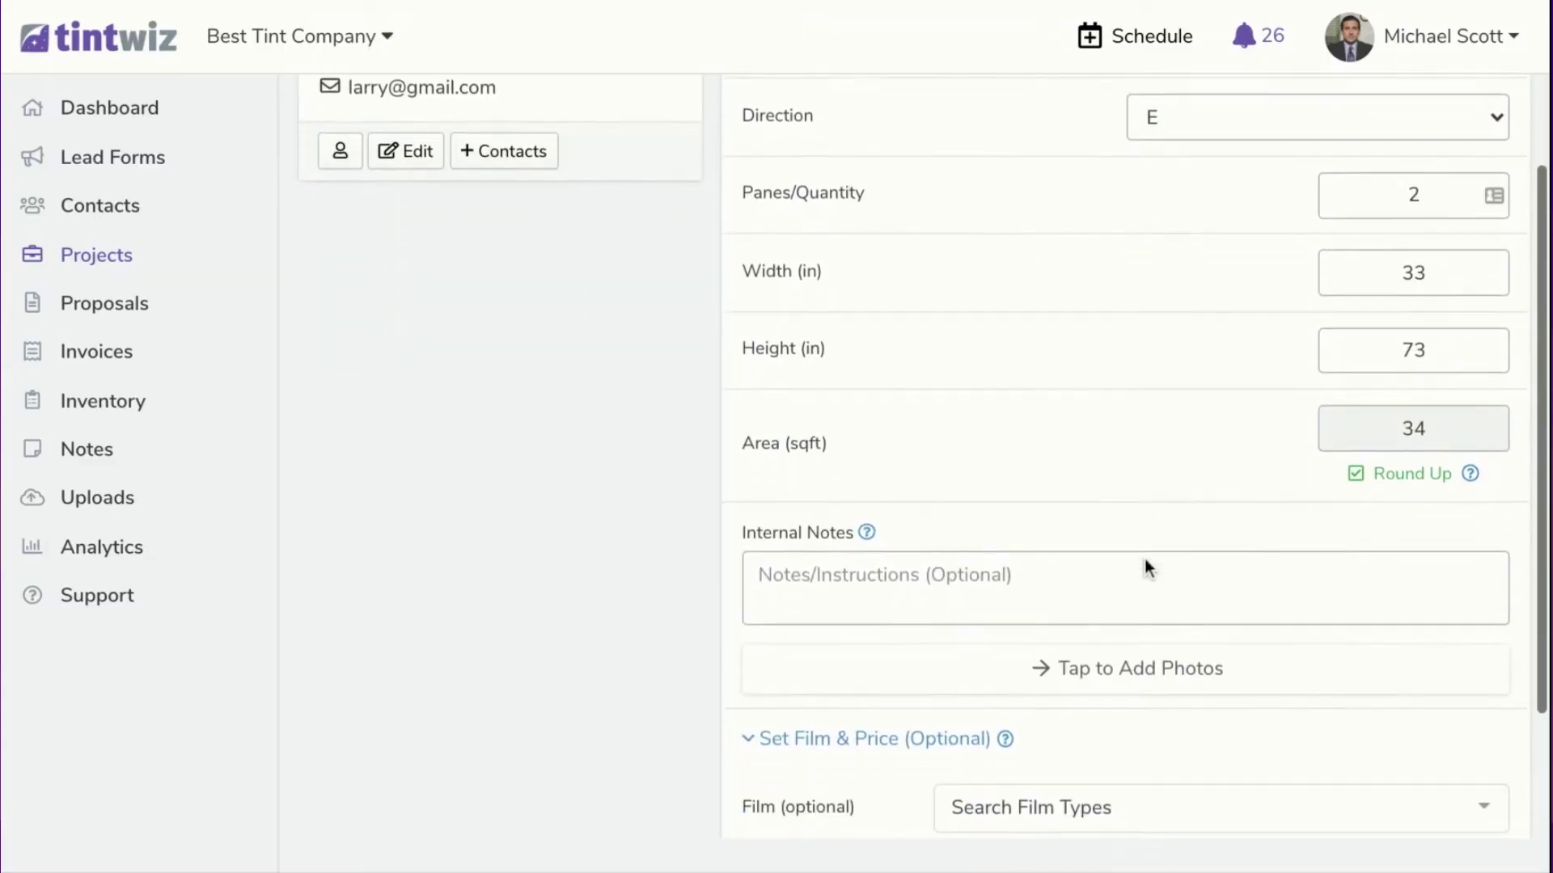
{"action": "scroll", "coordinate": [1397, 492], "scroll_direction": "down", "scroll_amount": 1}
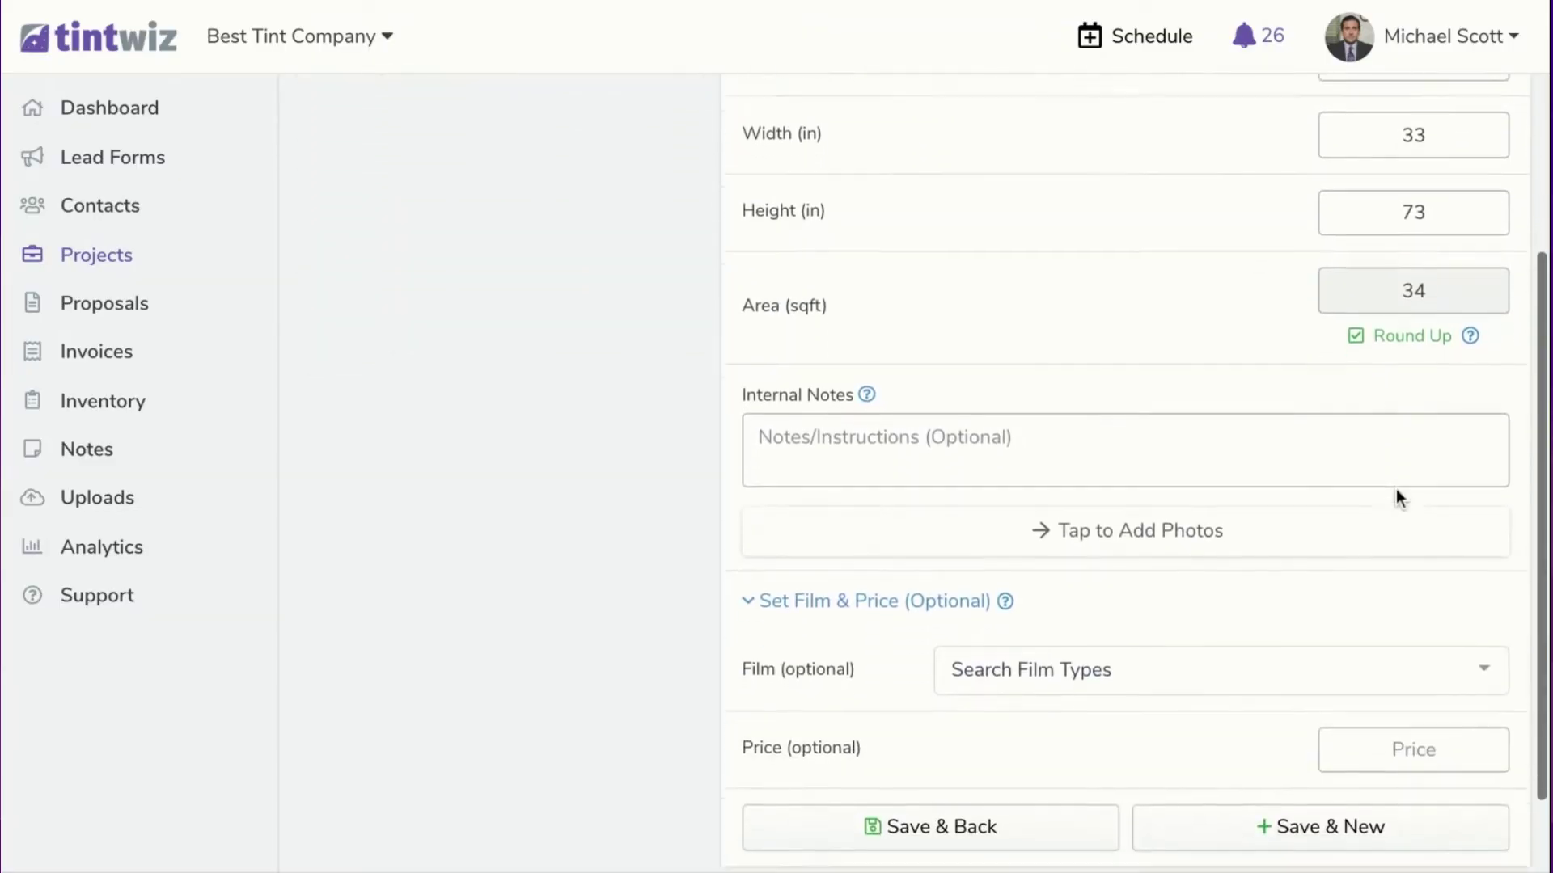
{"action": "scroll", "coordinate": [1396, 490], "scroll_direction": "down", "scroll_amount": 1}
{"action": "left_click", "coordinate": [1282, 723]}
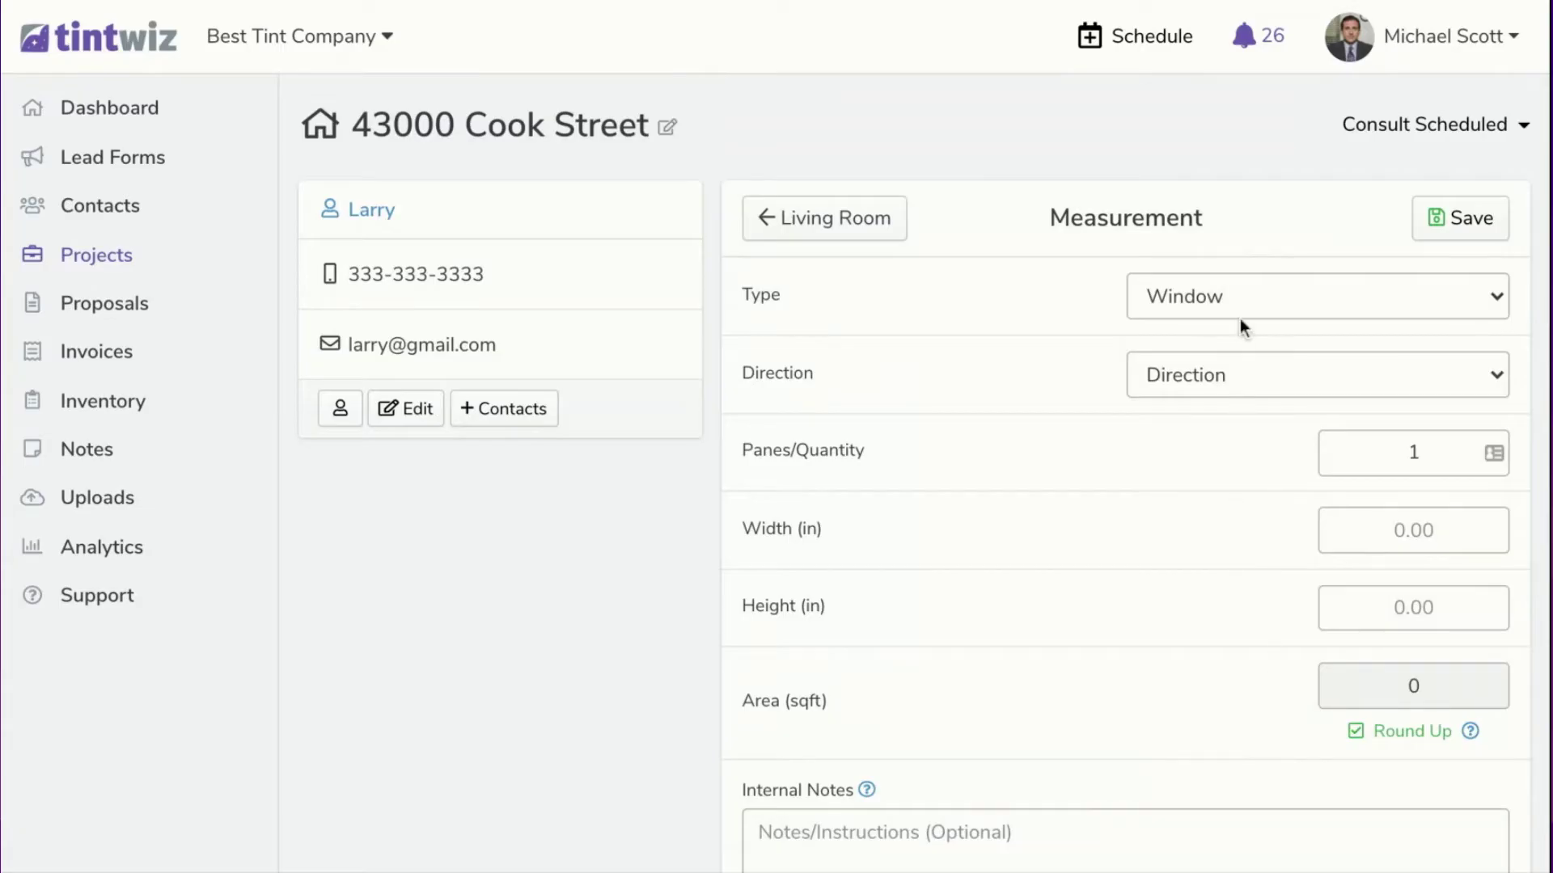
Step: Enter a 4-pane west-facing window measuring 33 by 56 inches
{"action": "double_click", "coordinate": [1433, 452]}
{"action": "type", "text": "4"}
{"action": "type", "text": "w"}
{"action": "left_click", "coordinate": [1417, 530]}
{"action": "type", "text": "33"}
{"action": "left_click", "coordinate": [1417, 610]}
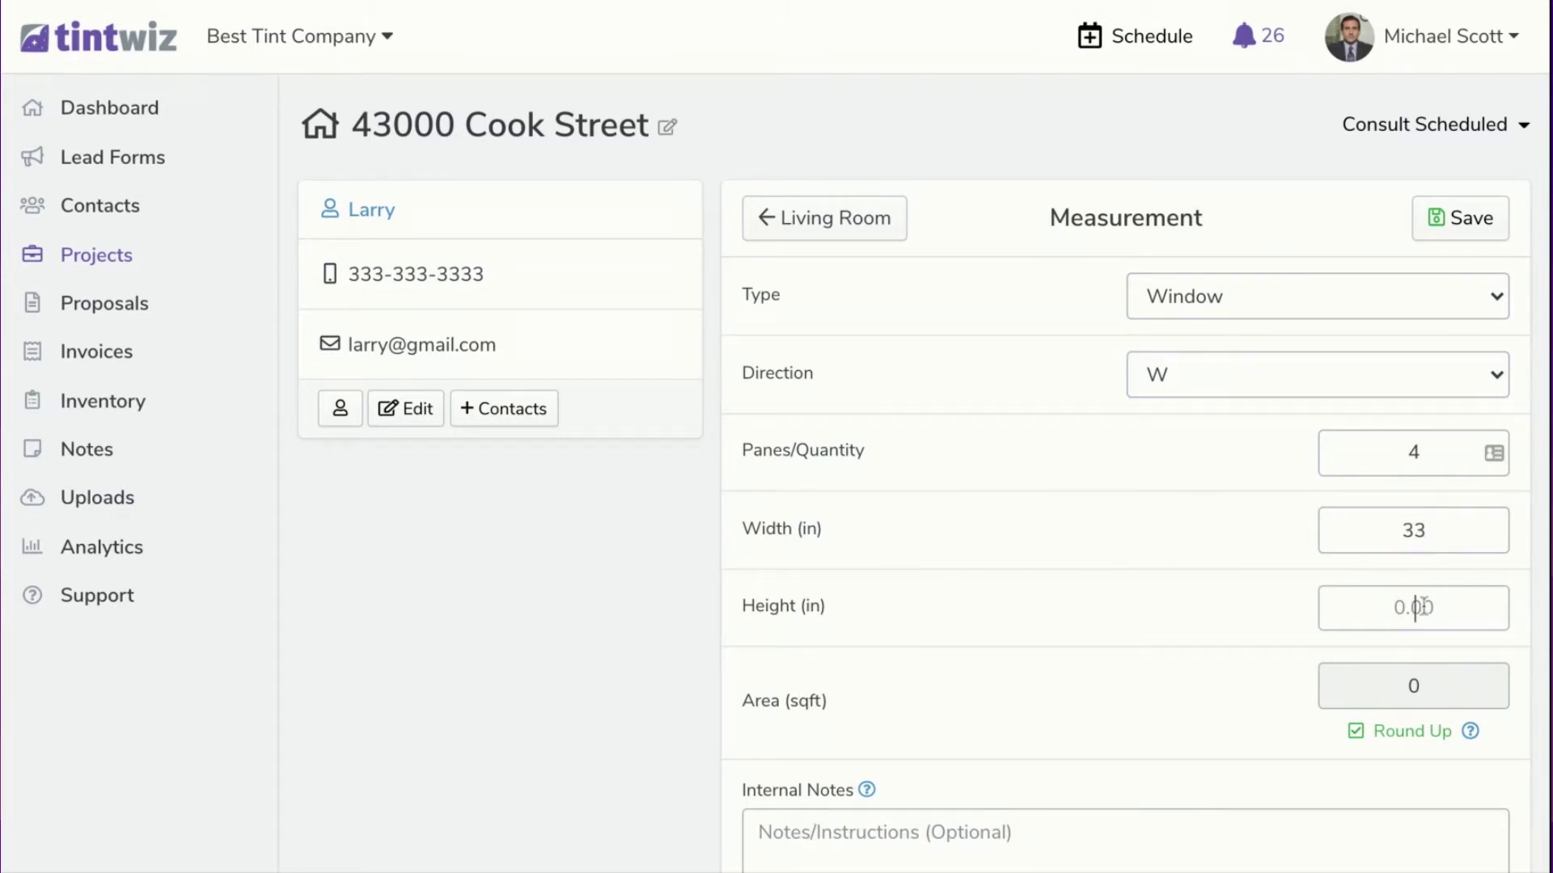
{"action": "type", "text": "56"}
{"action": "scroll", "coordinate": [1206, 584], "scroll_direction": "down", "scroll_amount": 5}
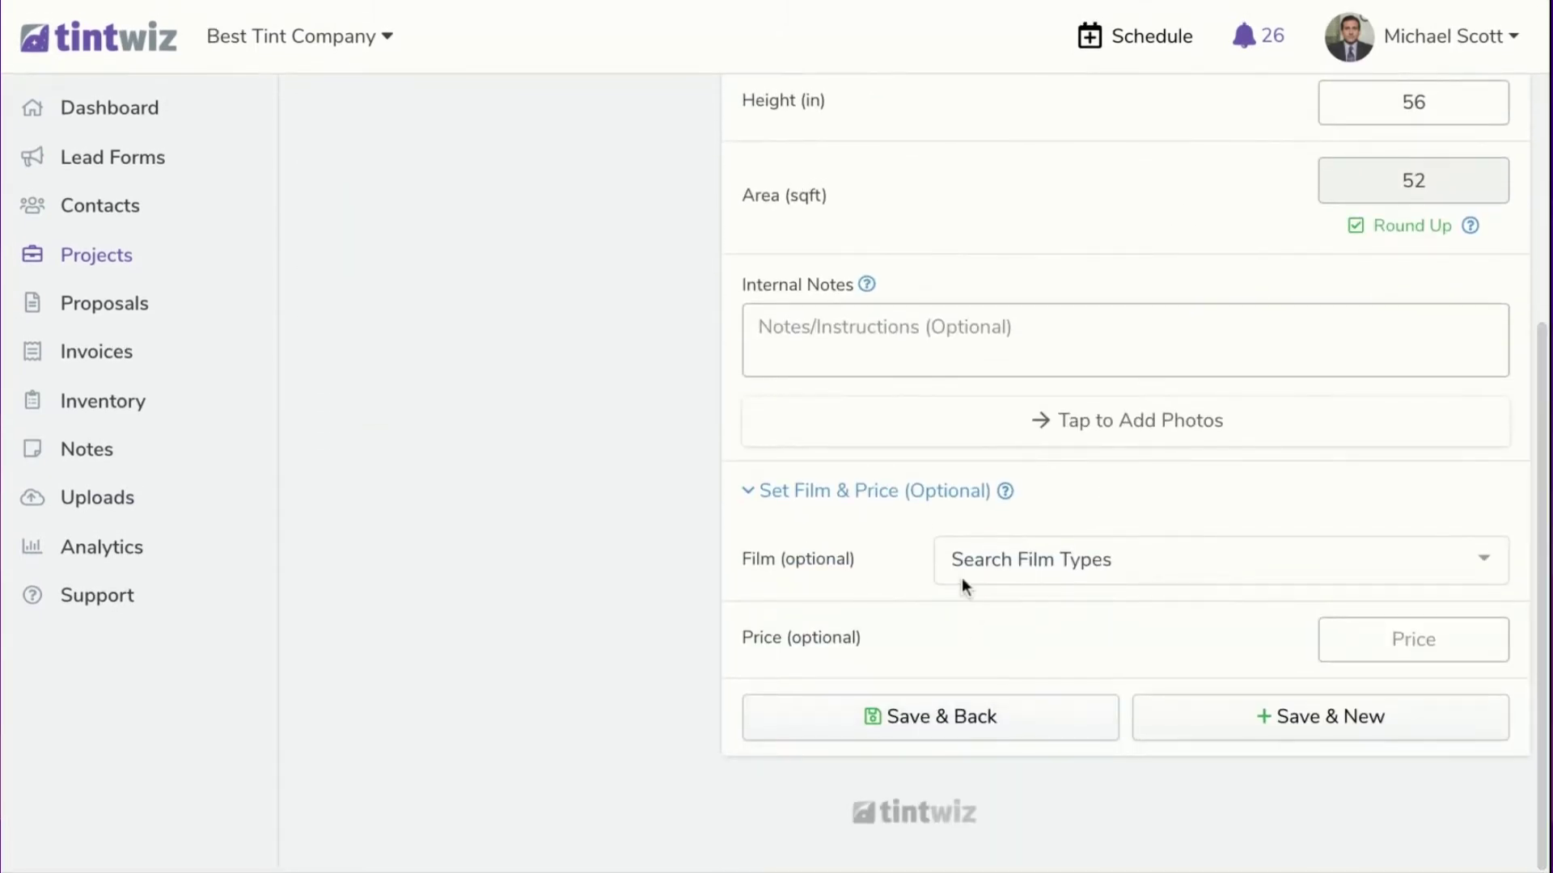
Step: Save the window measurement, then add and open a Kitchen room
{"action": "left_click", "coordinate": [919, 719]}
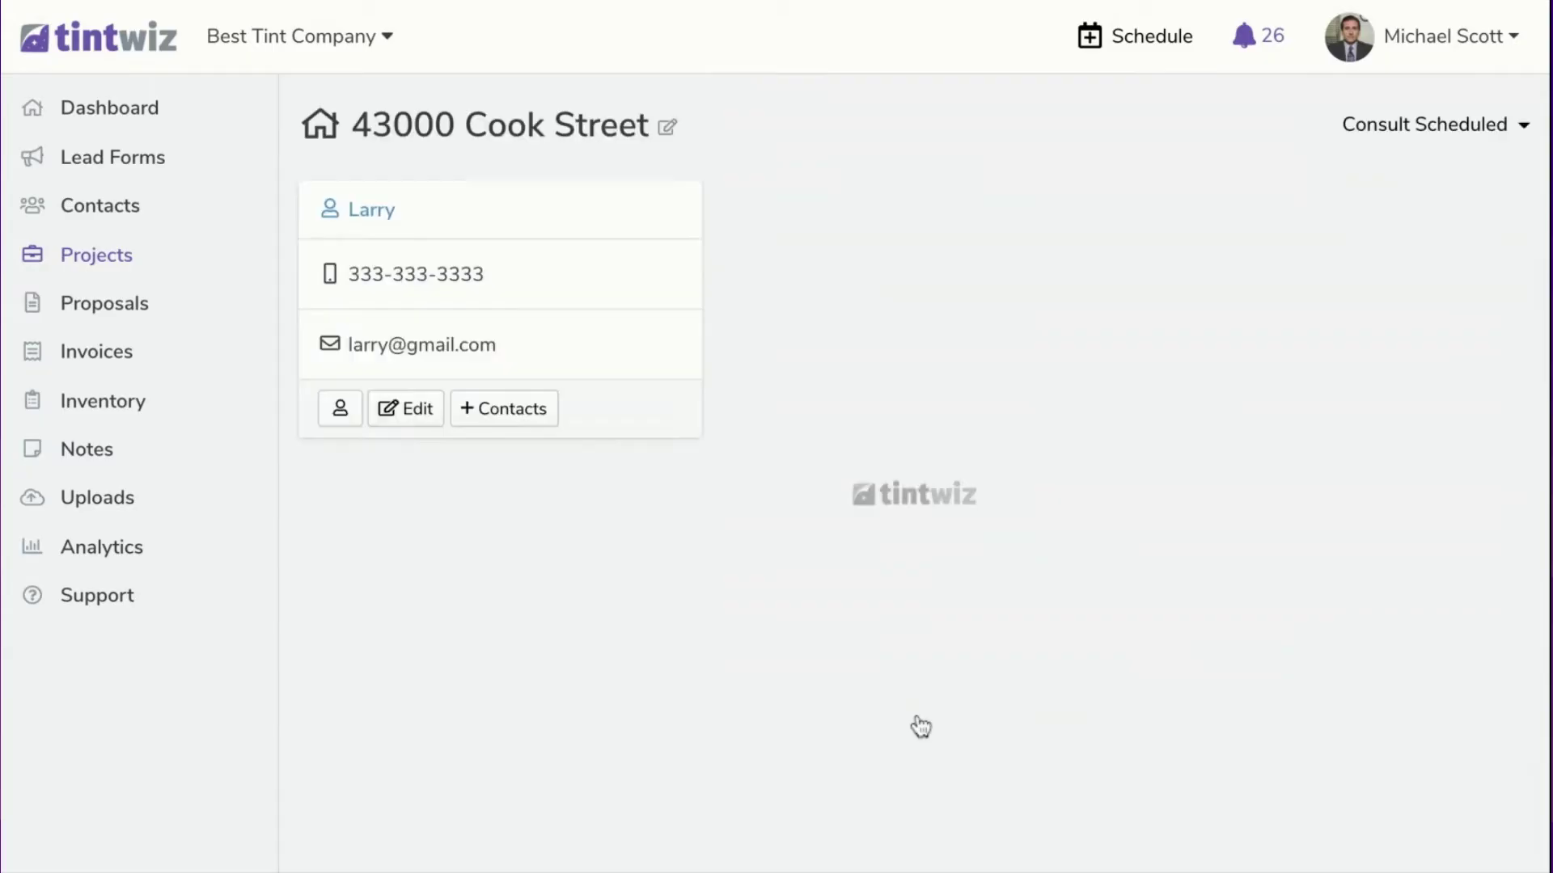
{"action": "left_click", "coordinate": [829, 218]}
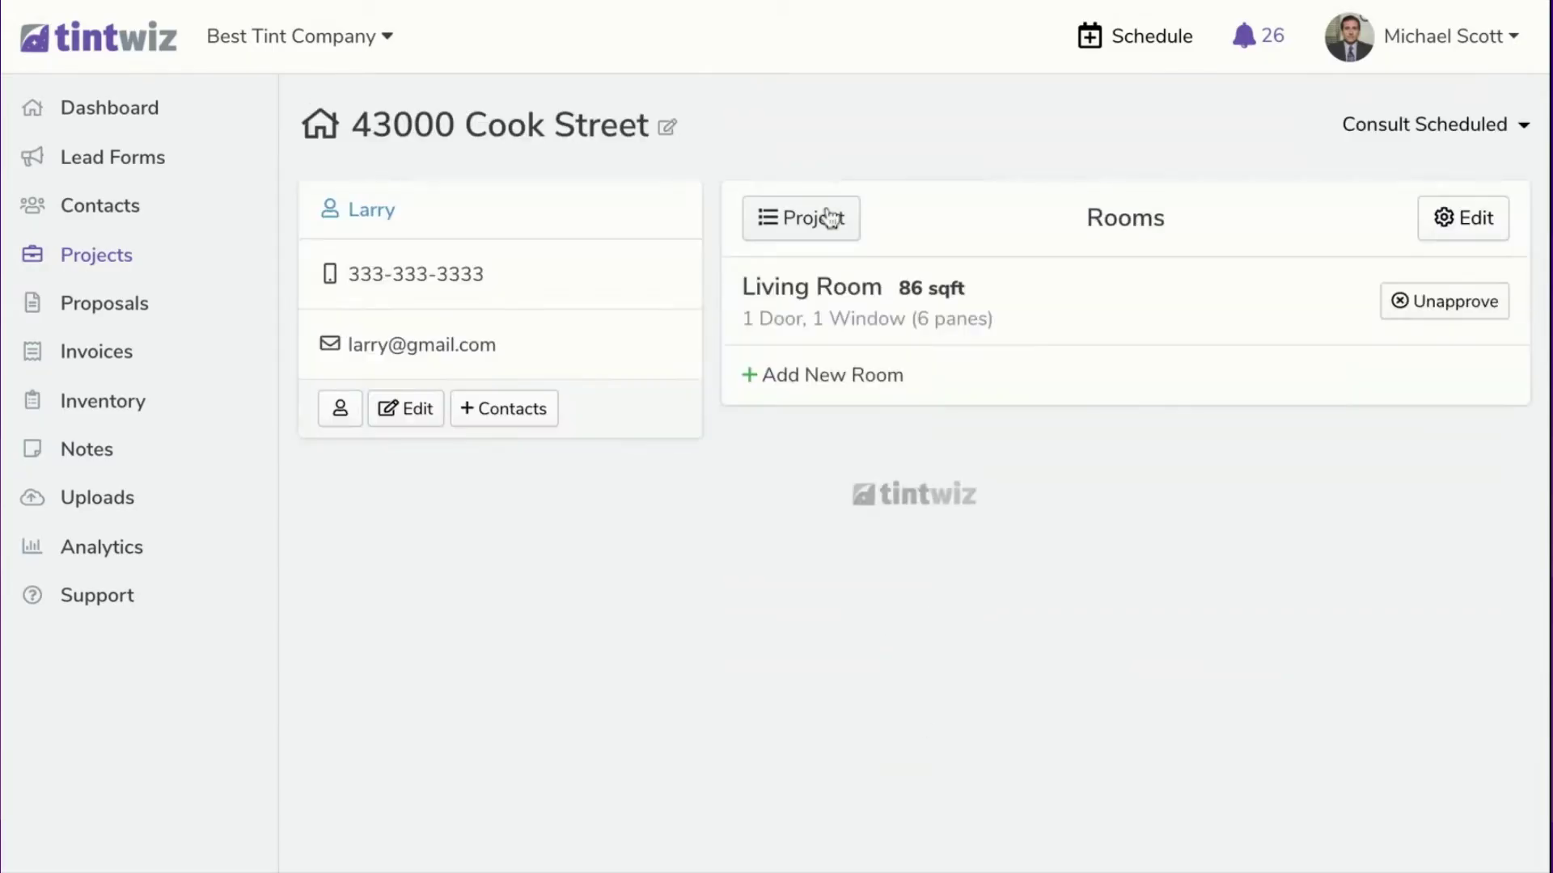
{"action": "left_click", "coordinate": [857, 376]}
{"action": "type", "text": "Ki"}
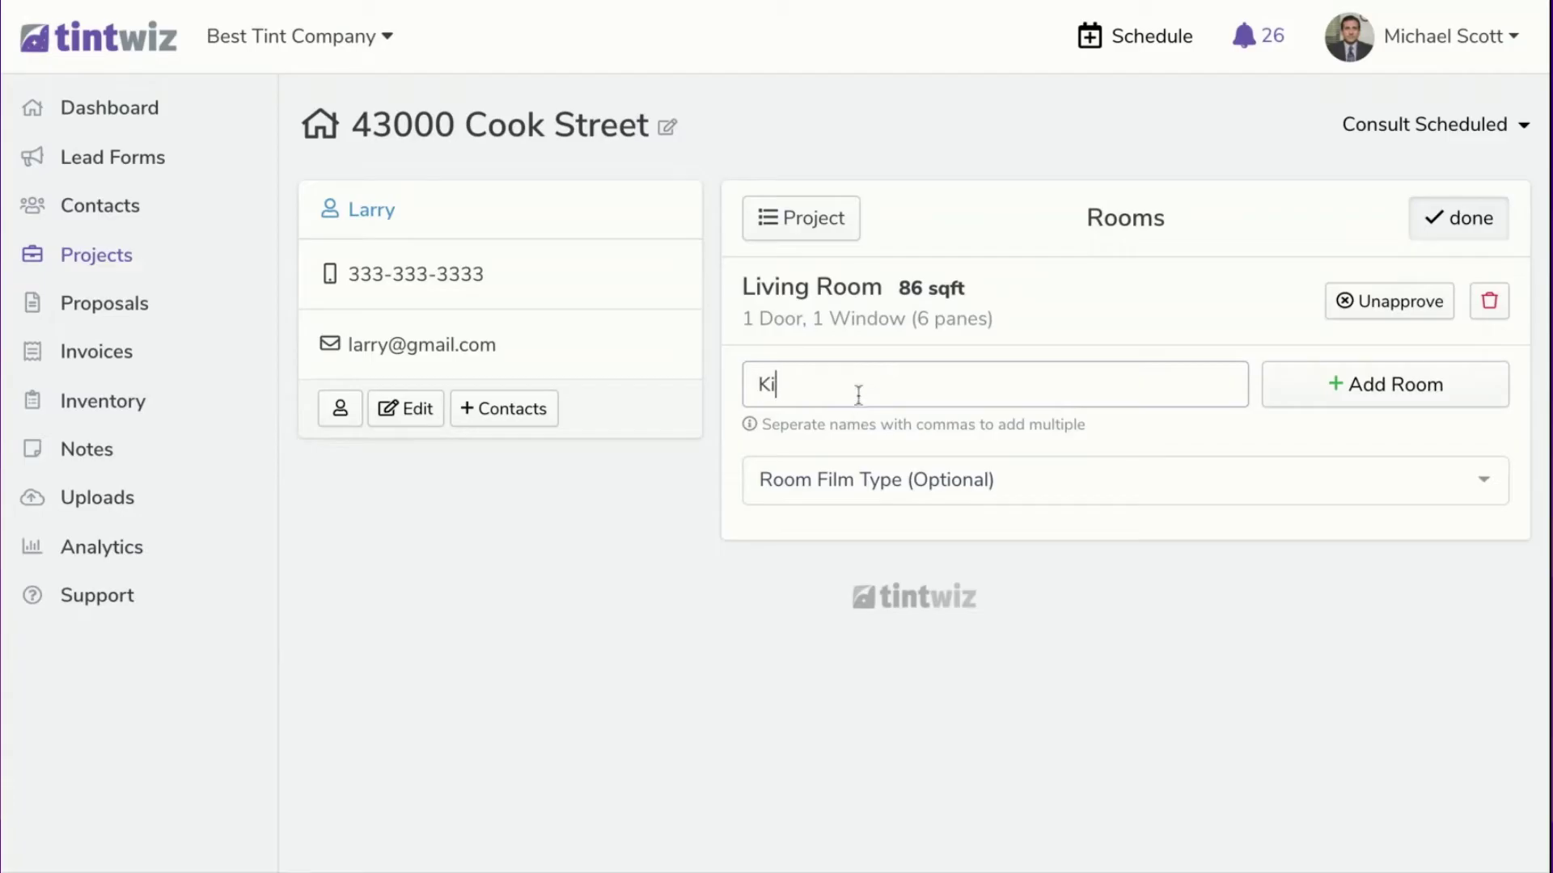
{"action": "type", "text": "tchen"}
{"action": "left_click", "coordinate": [1395, 399]}
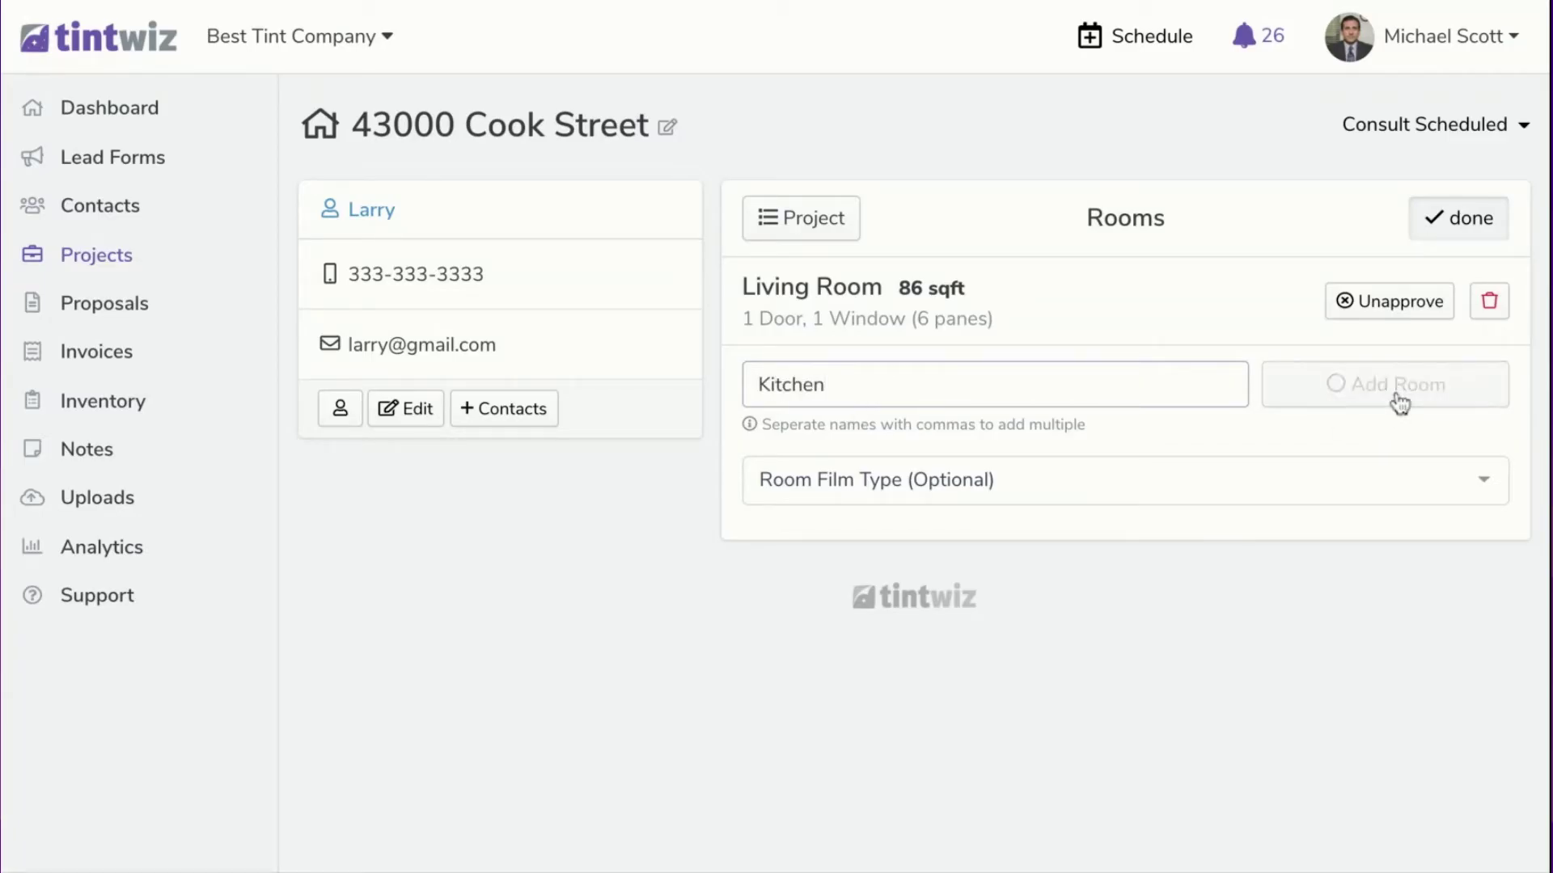
{"action": "left_click", "coordinate": [780, 379]}
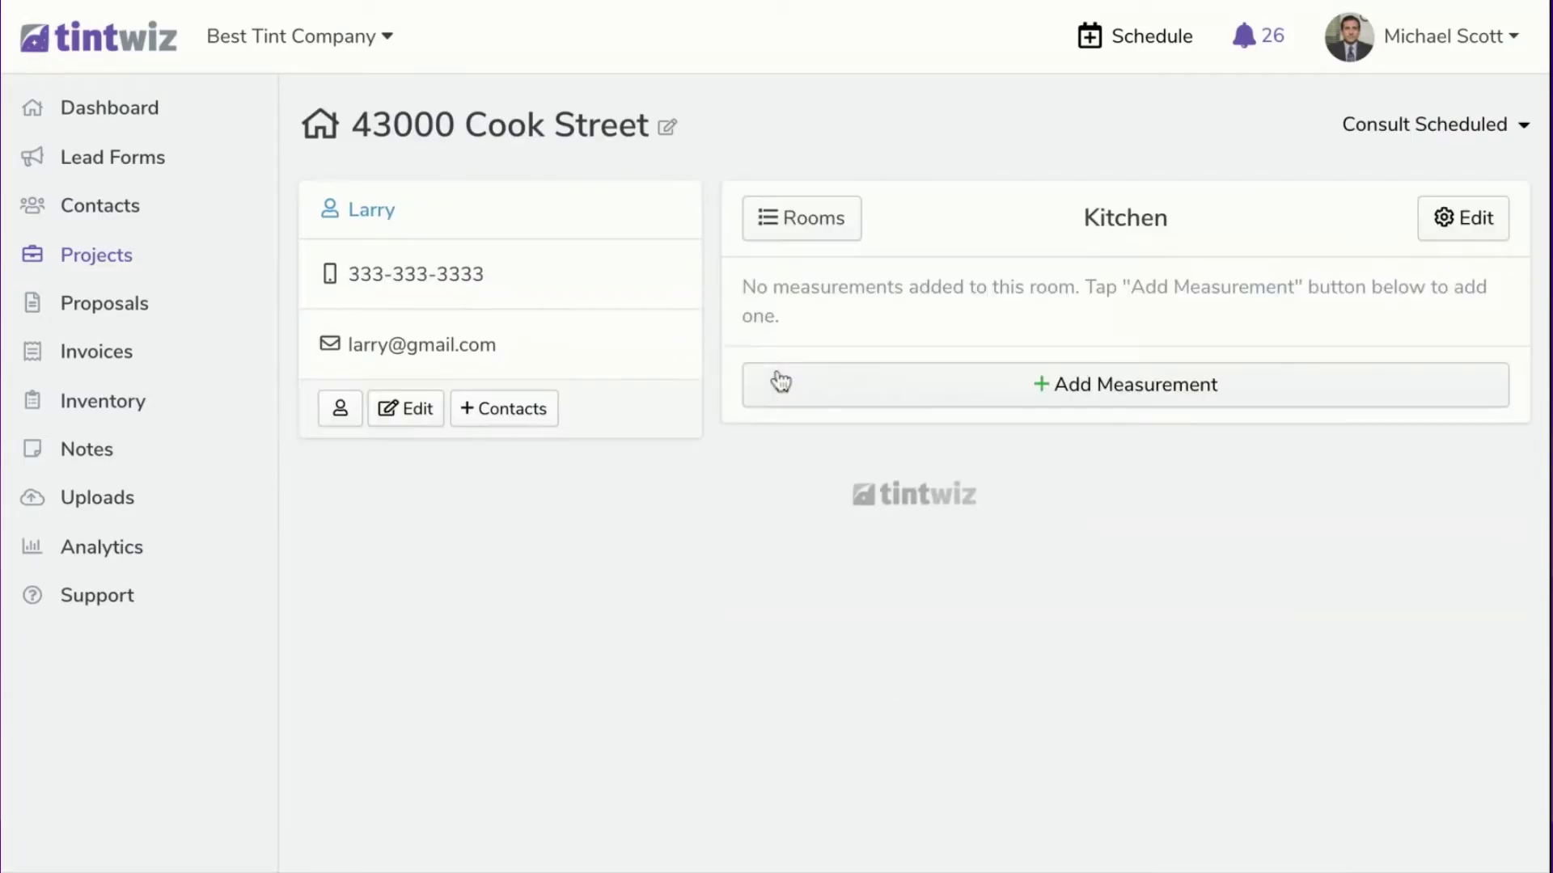
Step: Record a Kitchen skylight measurement of 48 by 54 inches and save it
{"action": "left_click", "coordinate": [819, 382]}
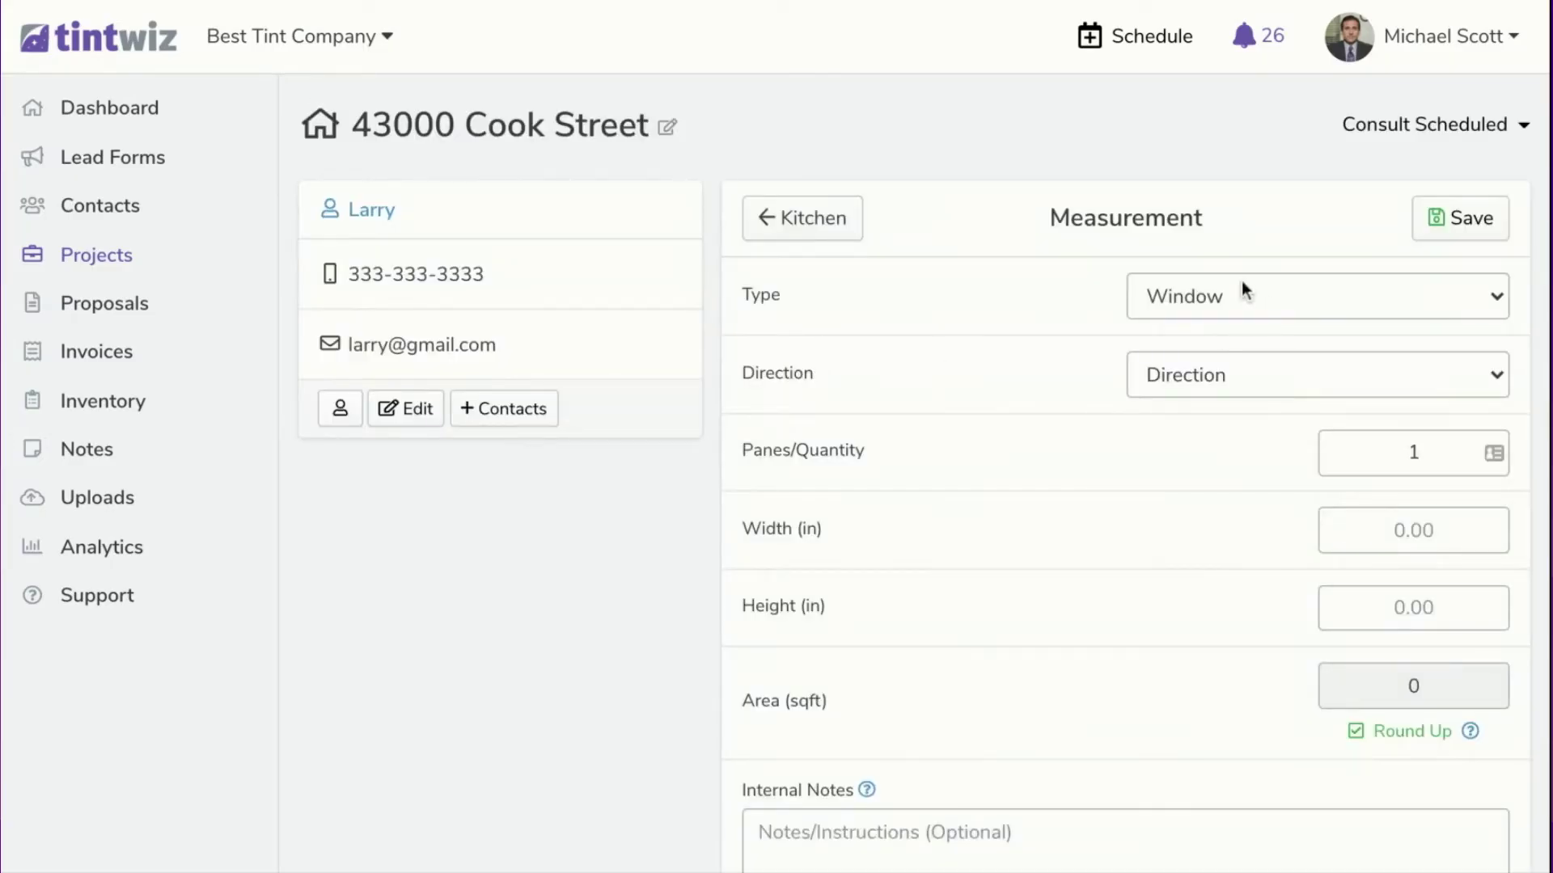
{"action": "left_click", "coordinate": [1241, 297]}
{"action": "left_click", "coordinate": [1241, 346]}
{"action": "type", "text": "4"}
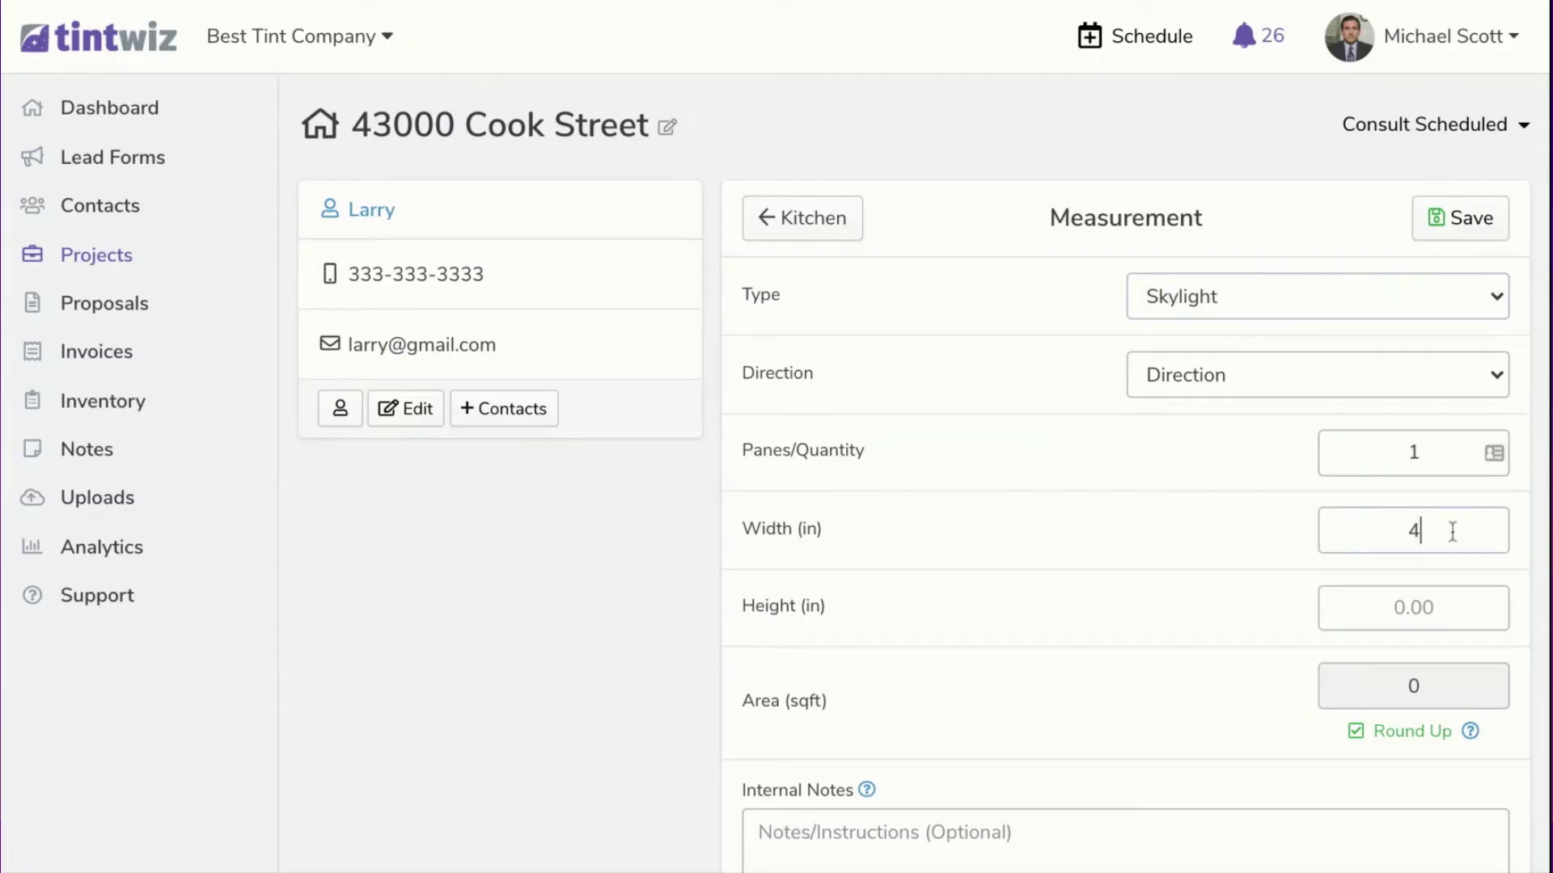
{"action": "type", "text": "8"}
{"action": "left_click", "coordinate": [1441, 608]}
{"action": "type", "text": "54"}
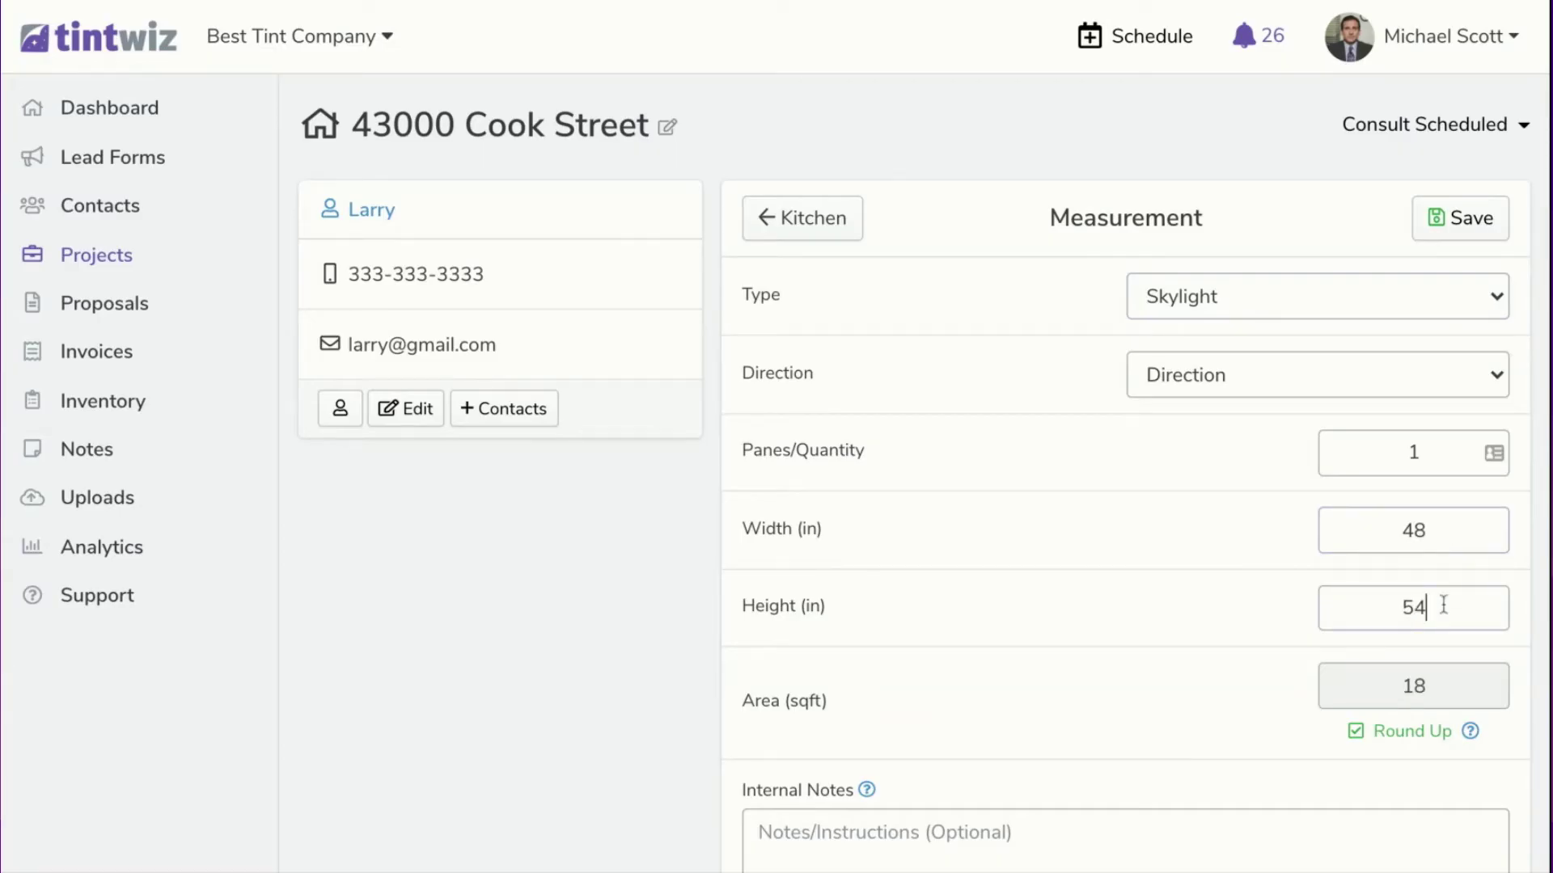
{"action": "scroll", "coordinate": [1197, 564], "scroll_direction": "down", "scroll_amount": 4}
{"action": "left_click", "coordinate": [941, 760]}
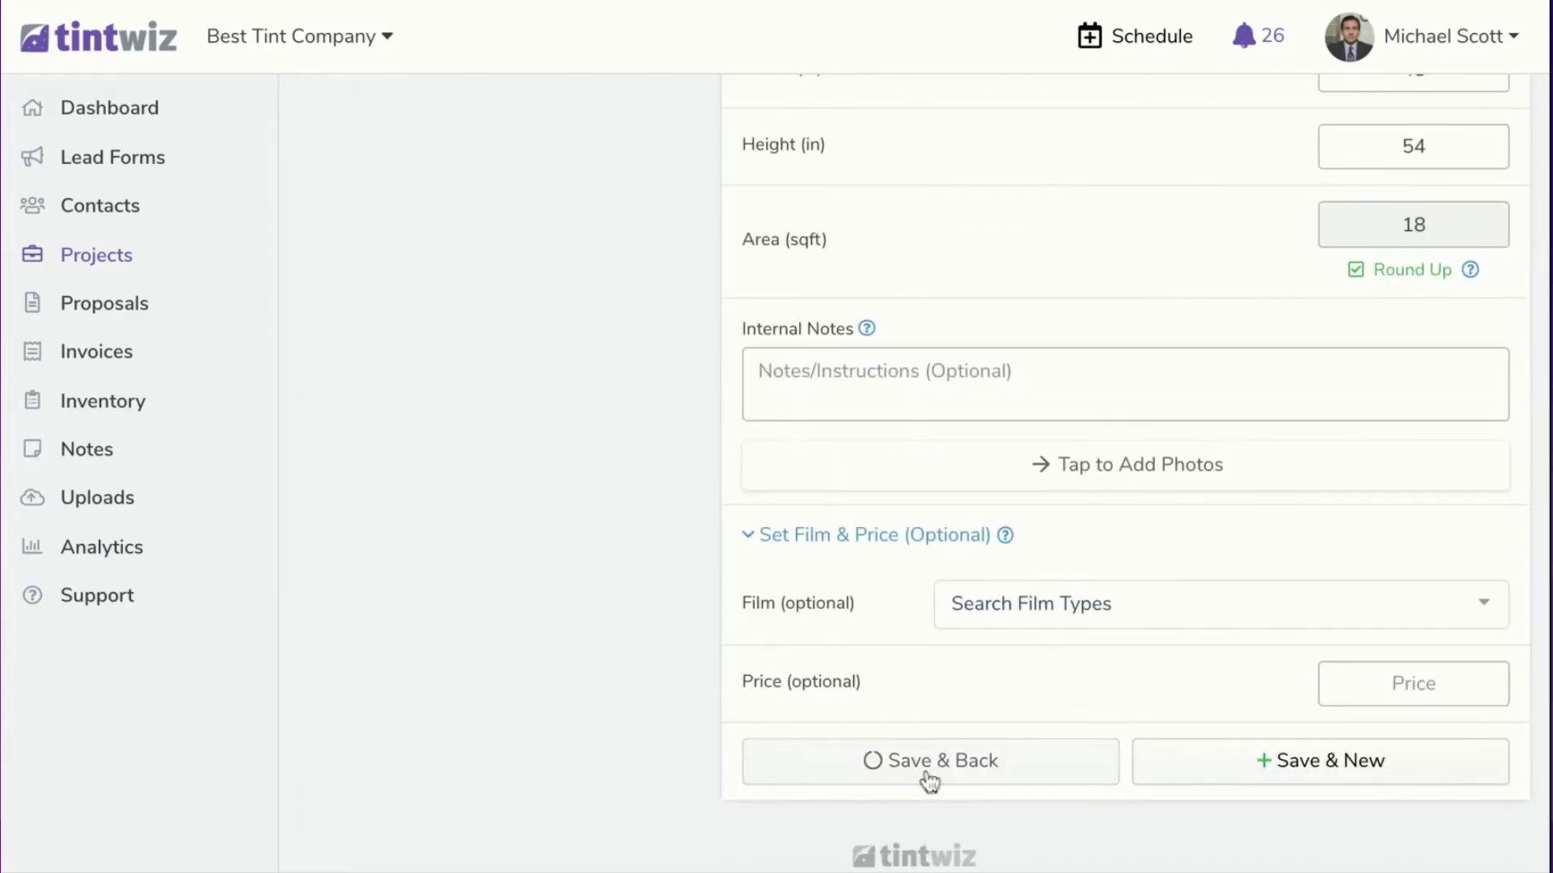
Step: Return to the project overview and expand the Kitchen skylight and Living Room measurement rows
{"action": "left_click", "coordinate": [820, 229]}
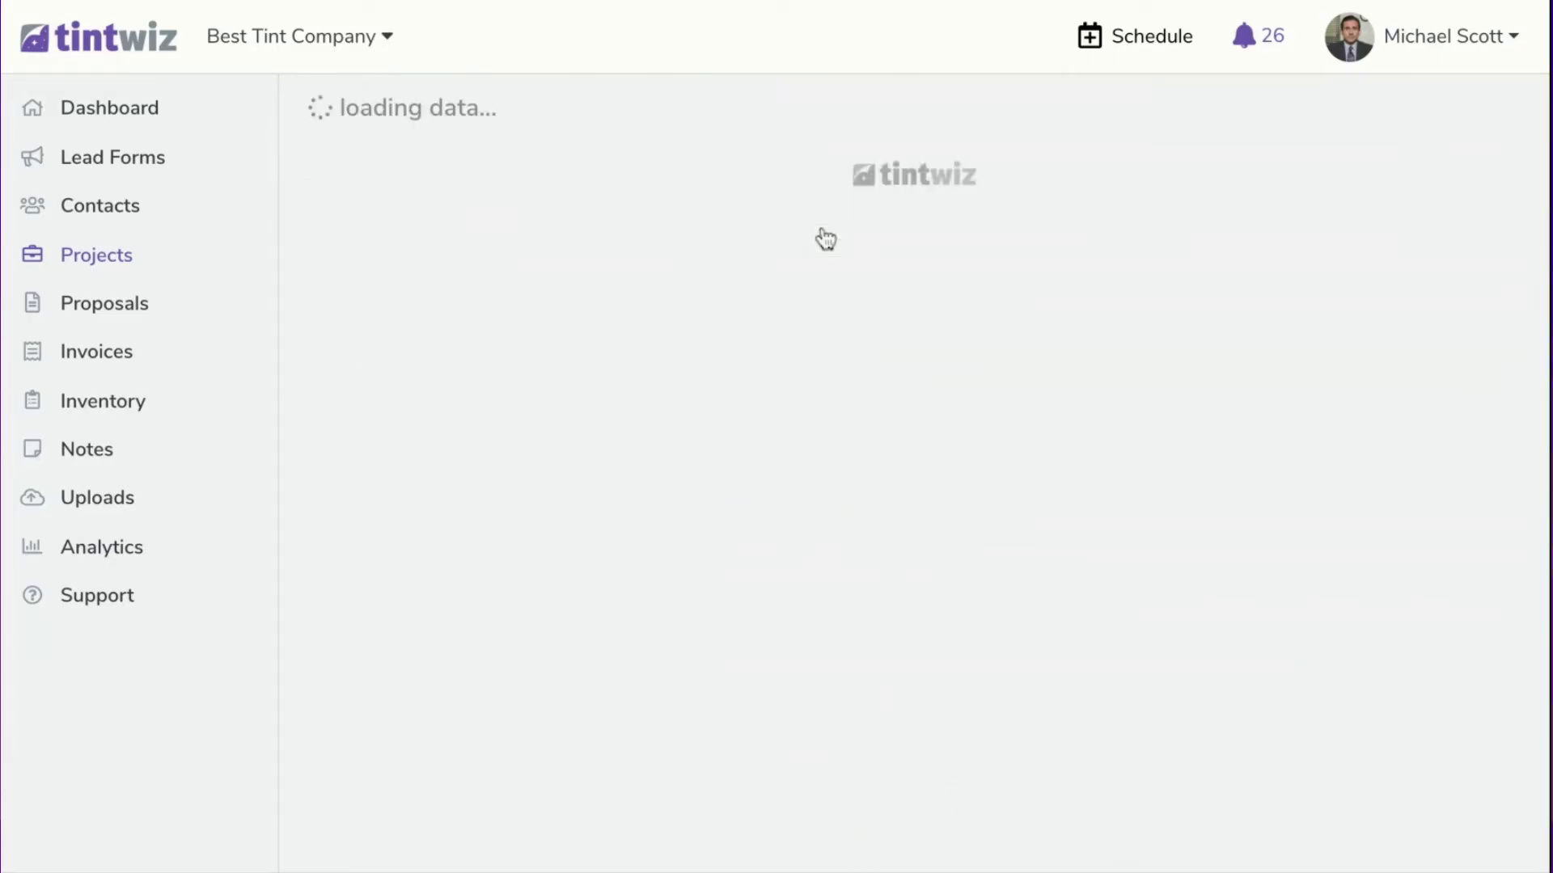
{"action": "left_click", "coordinate": [811, 222]}
{"action": "scroll", "coordinate": [826, 234], "scroll_direction": "down", "scroll_amount": 2}
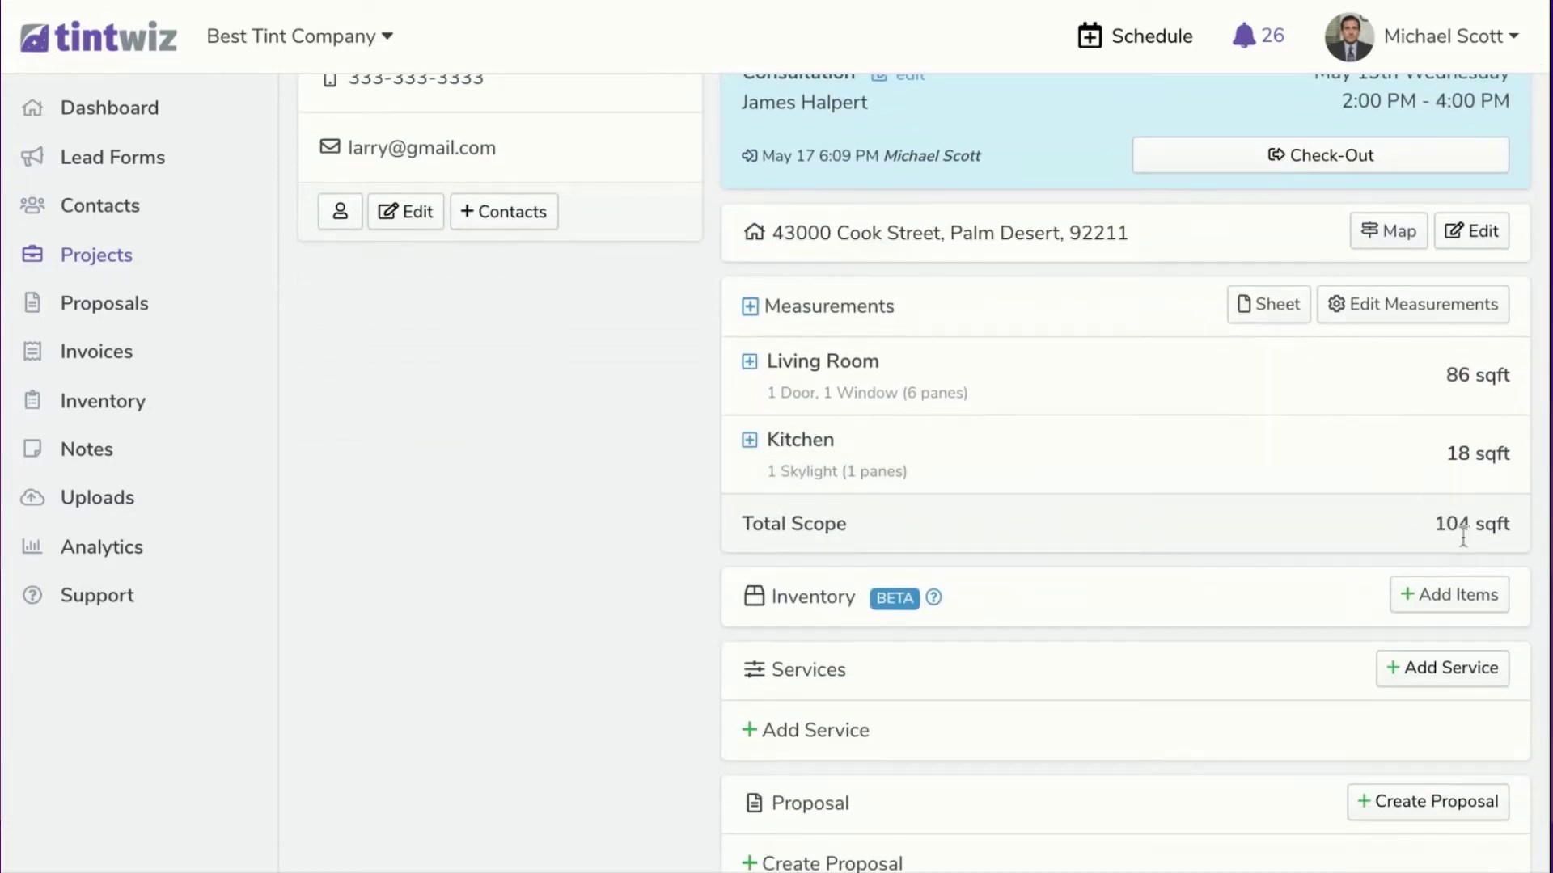
{"action": "left_click", "coordinate": [1295, 477]}
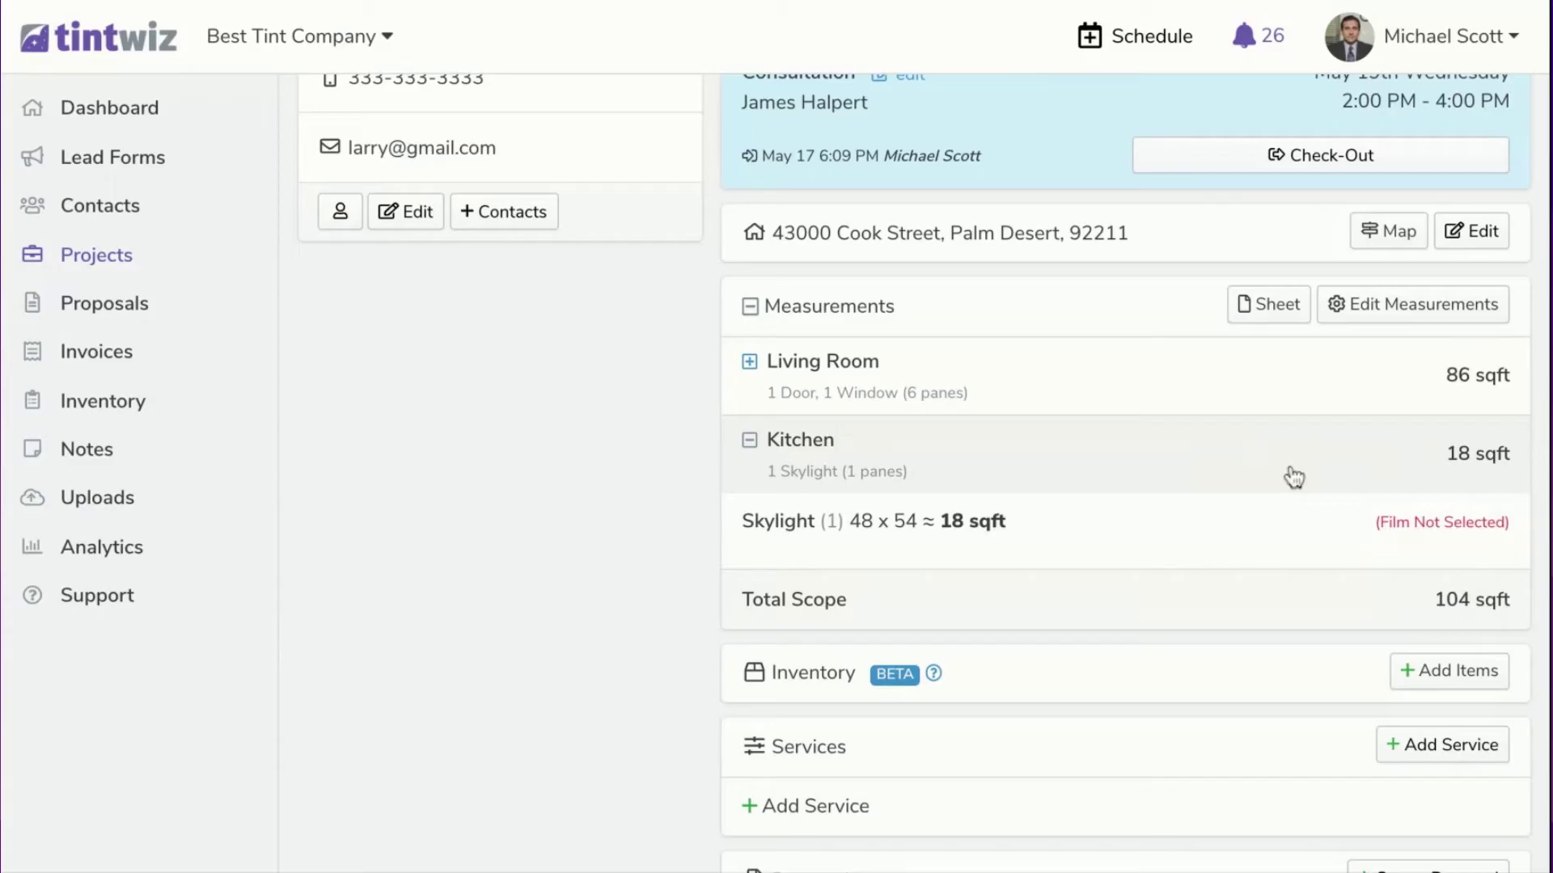
{"action": "left_click", "coordinate": [1262, 397]}
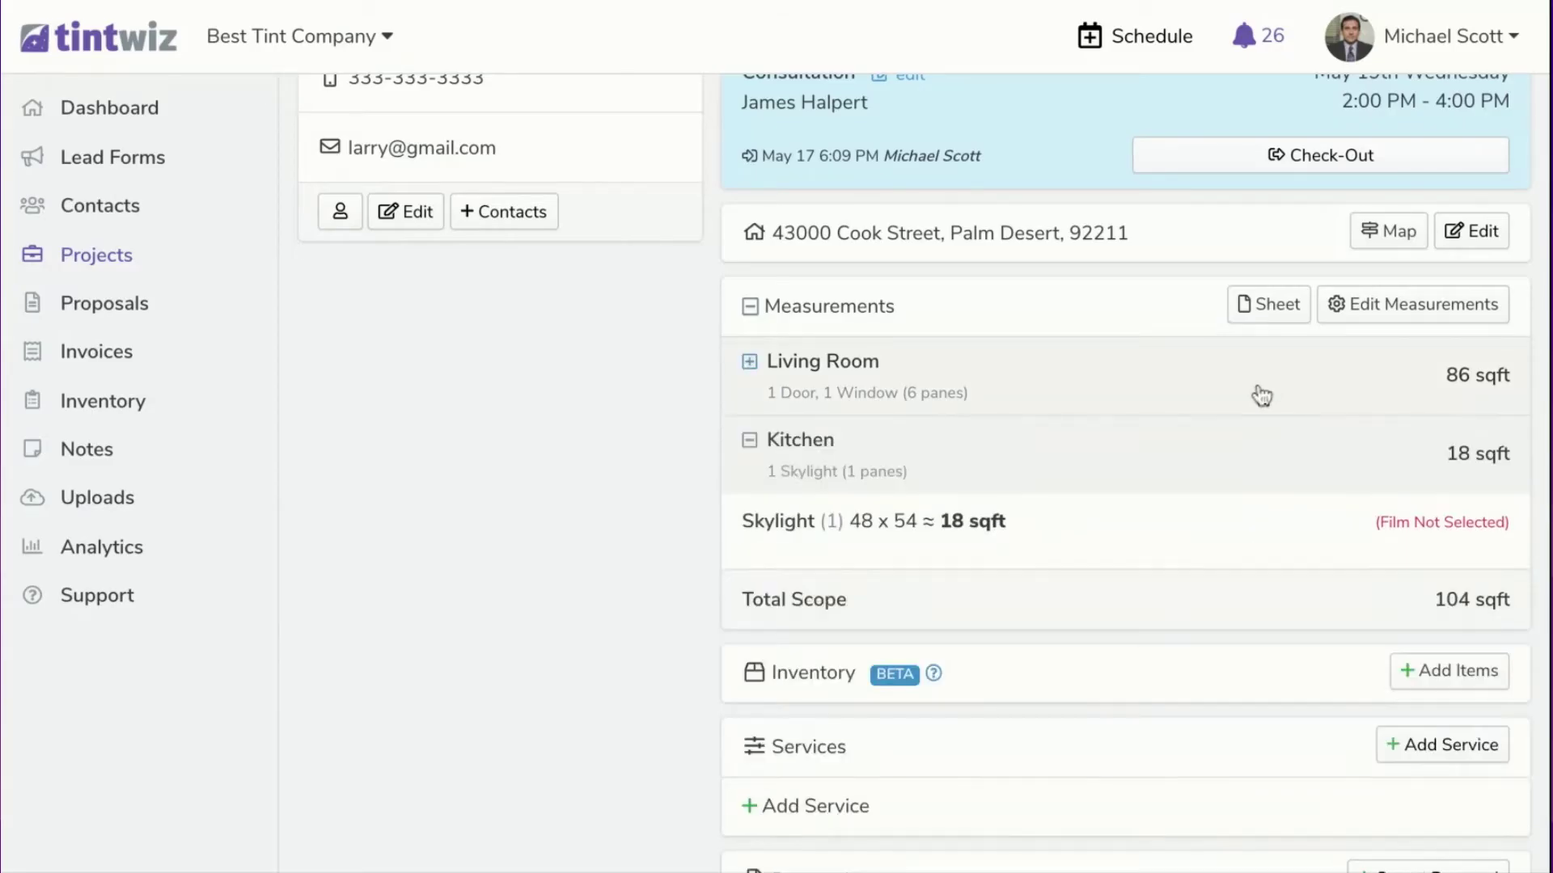
{"action": "left_click", "coordinate": [1213, 461]}
{"action": "scroll", "coordinate": [1216, 465], "scroll_direction": "down", "scroll_amount": 2}
{"action": "scroll", "coordinate": [1216, 465], "scroll_direction": "down", "scroll_amount": 2}
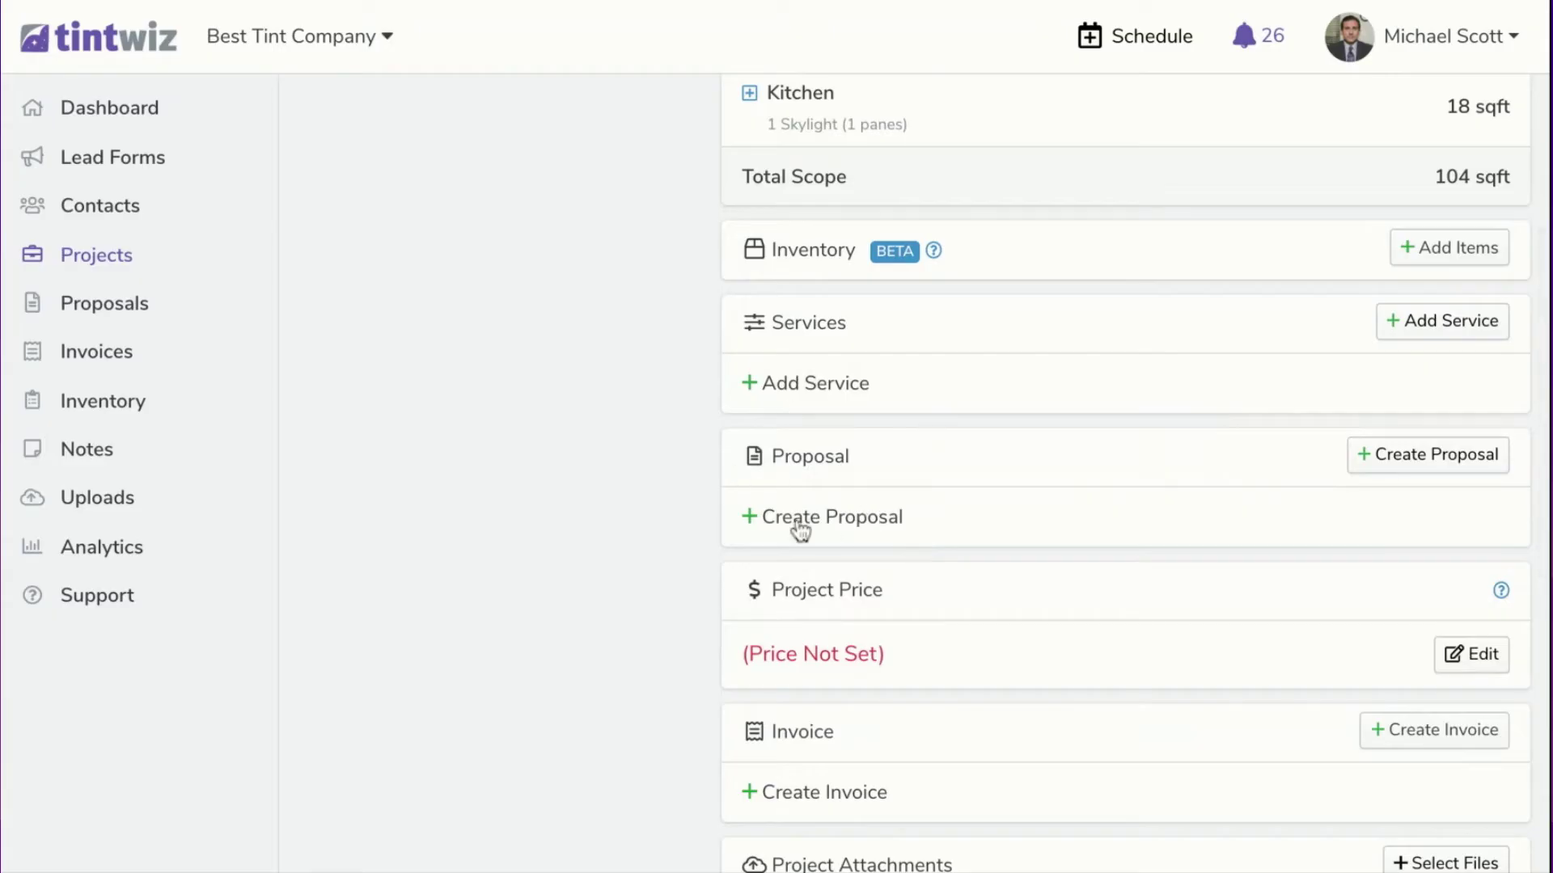
Step: Create a brand new proposal for the project with a blank Solution #1 for 104 sqft
{"action": "left_click", "coordinate": [862, 517]}
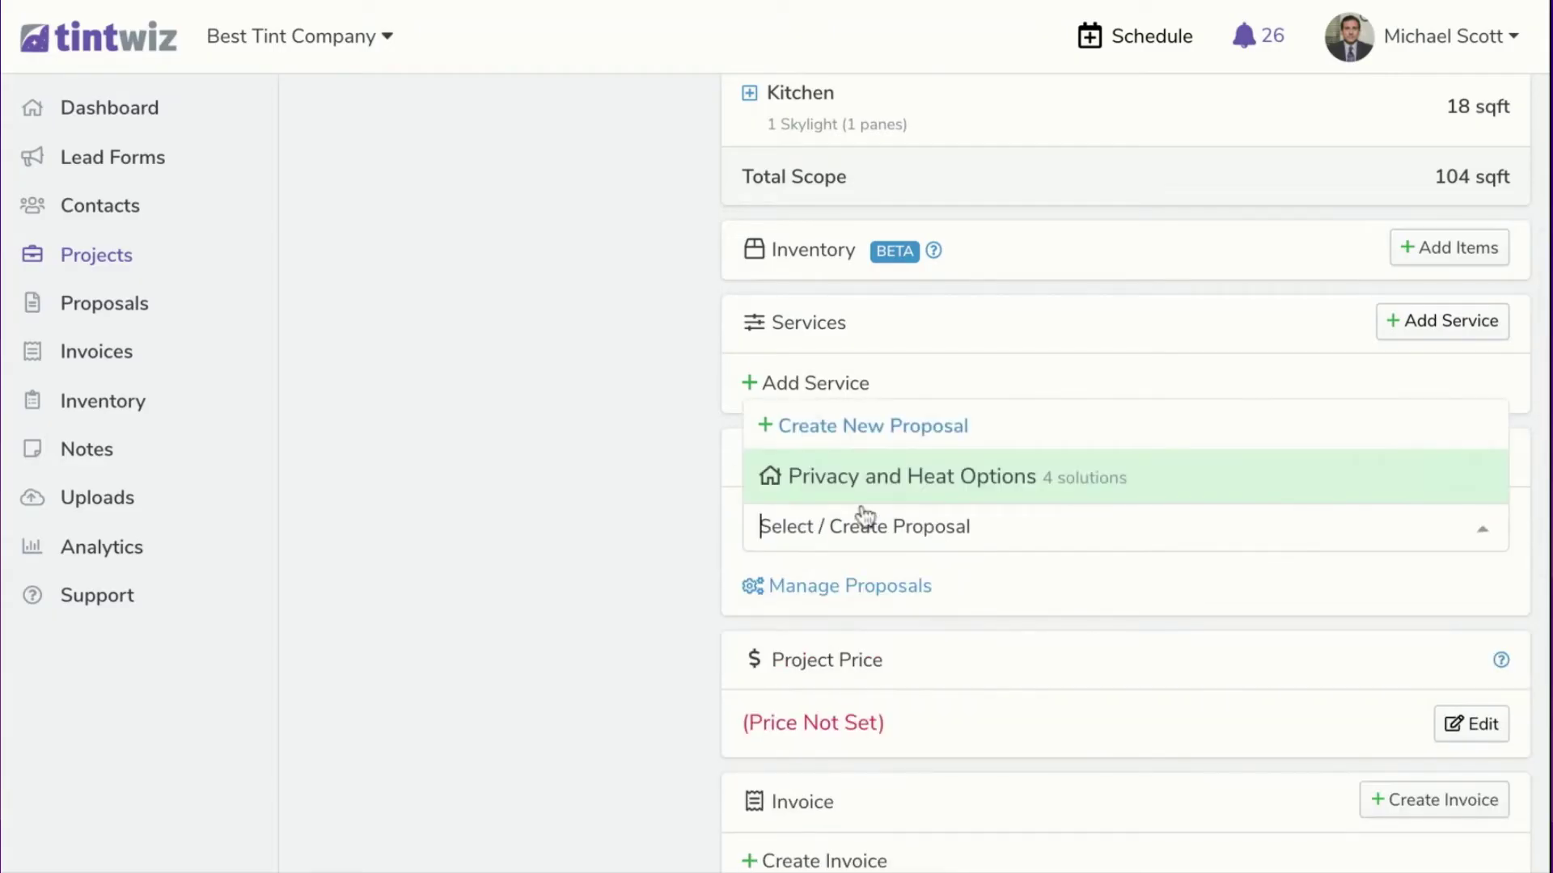
{"action": "left_click", "coordinate": [854, 427]}
{"action": "scroll", "coordinate": [854, 436], "scroll_direction": "down", "scroll_amount": 2}
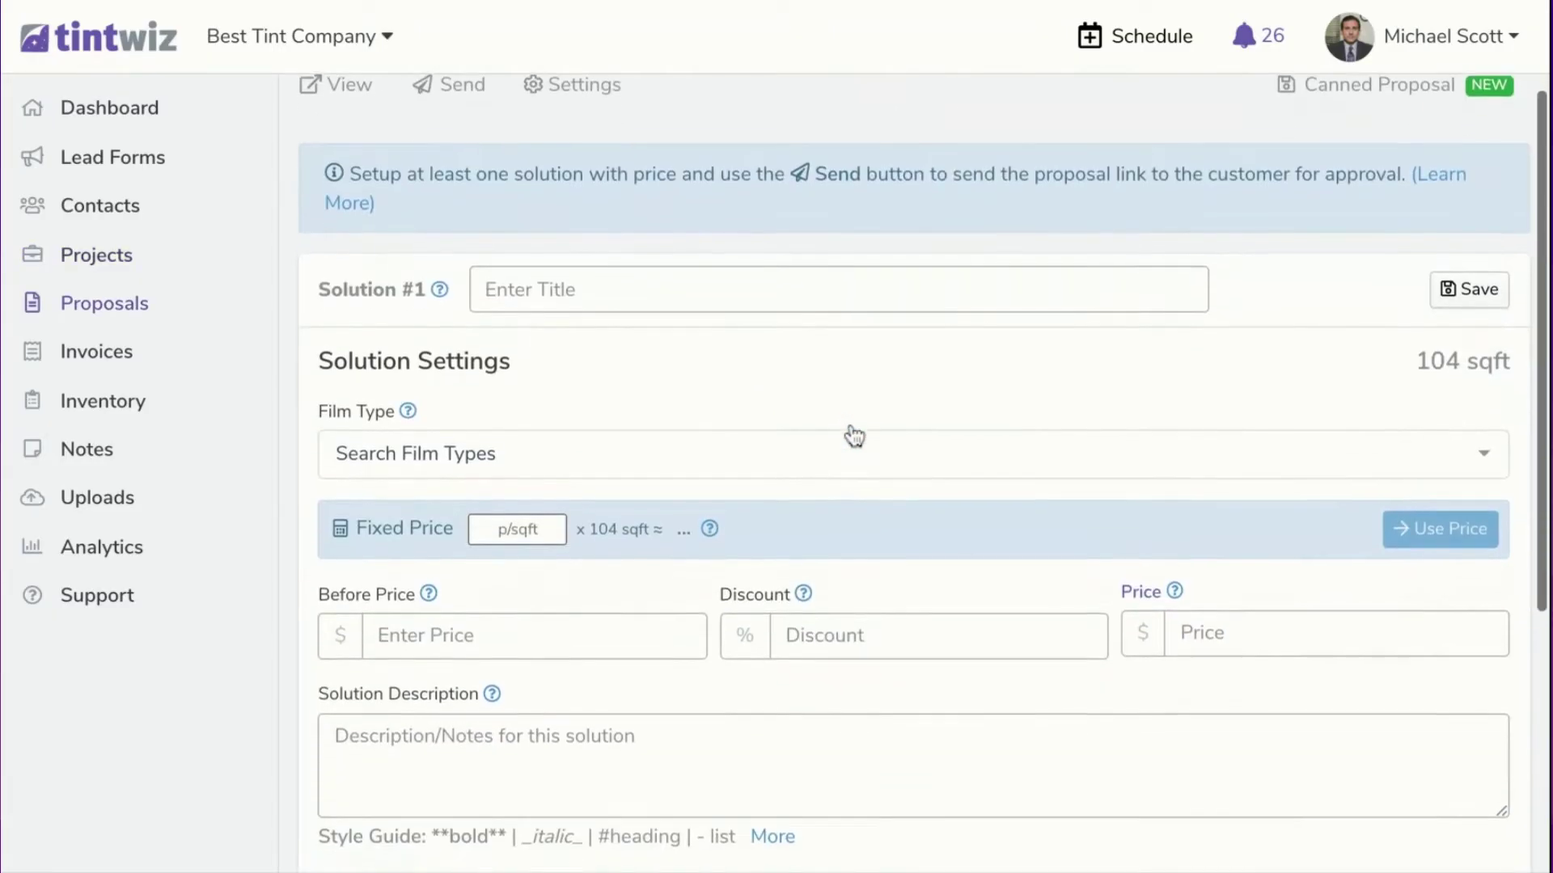
{"action": "scroll", "coordinate": [699, 485], "scroll_direction": "down", "scroll_amount": 2}
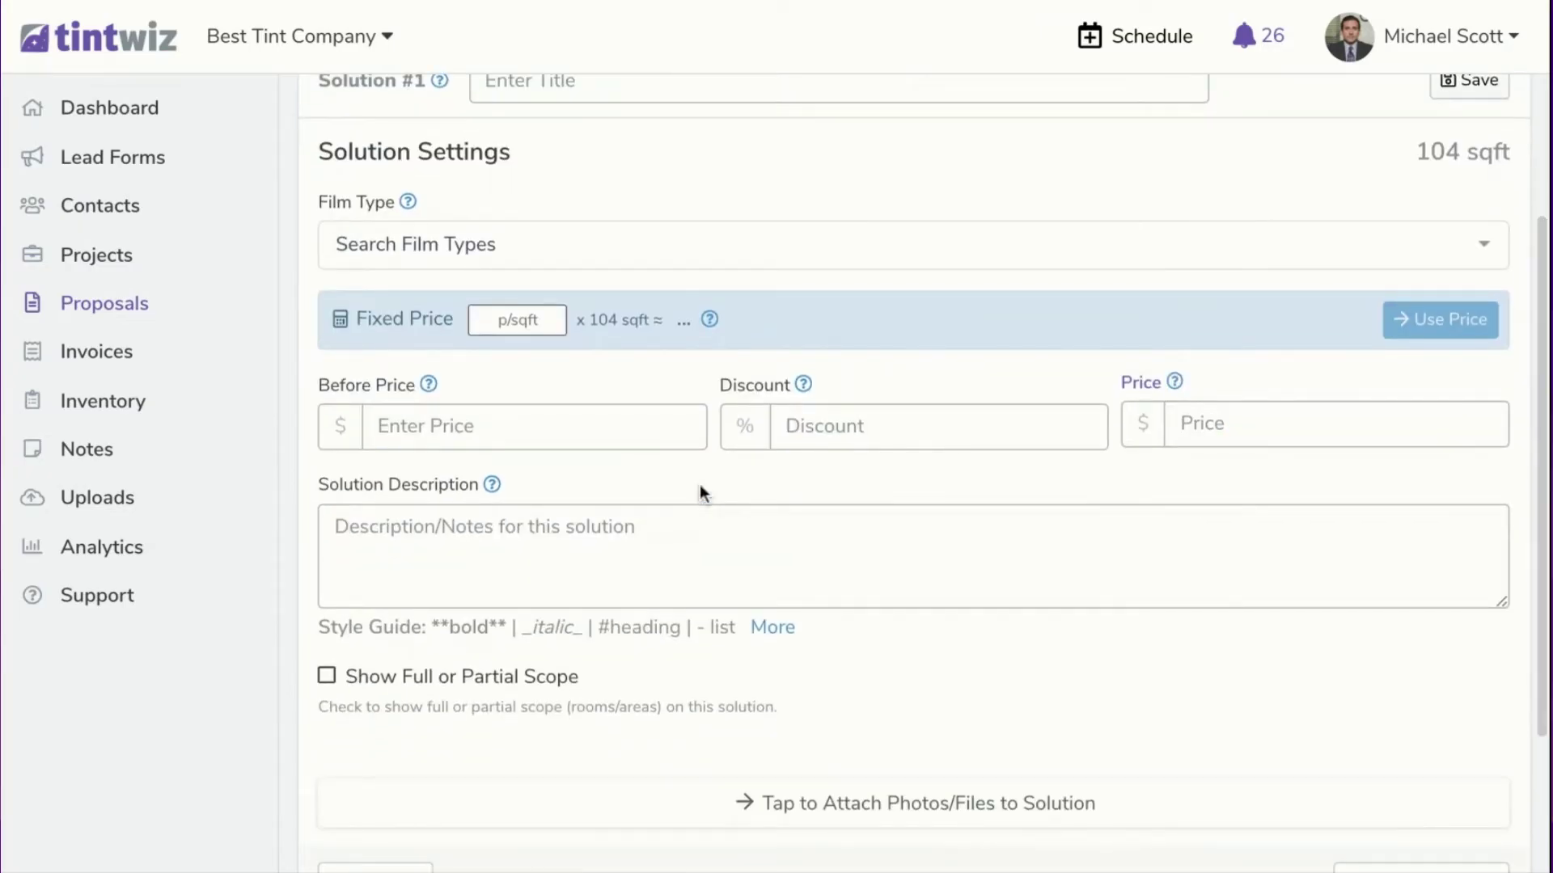
{"action": "scroll", "coordinate": [700, 484], "scroll_direction": "up", "scroll_amount": 1}
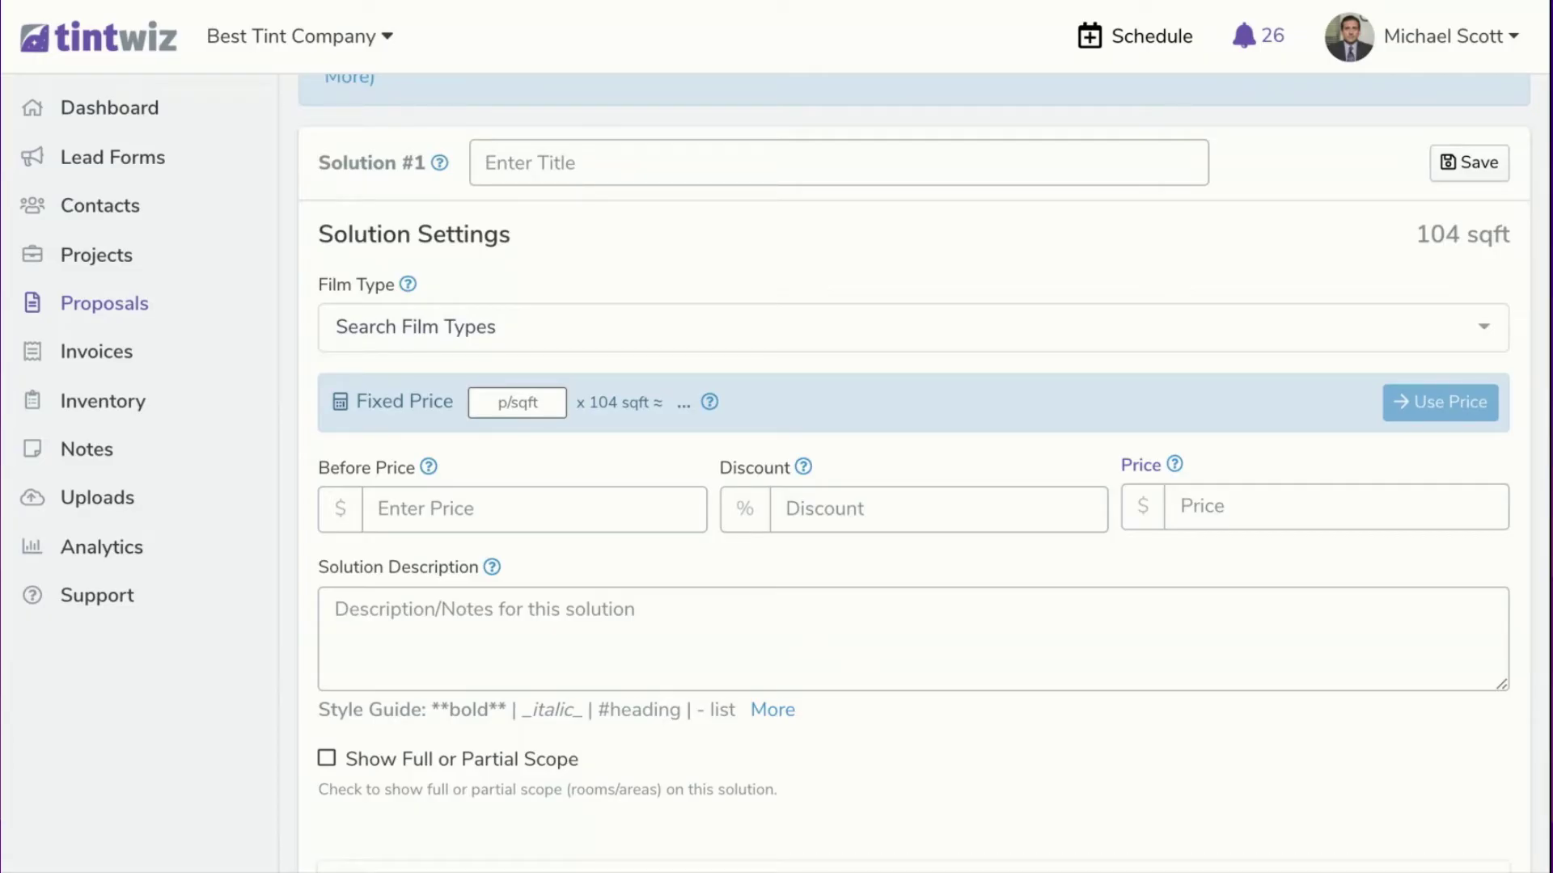
Step: Choose Vista VS 70 SR CDF film, apply the $1,716 price with an 8% discount to $1,578.72
{"action": "left_click", "coordinate": [676, 323]}
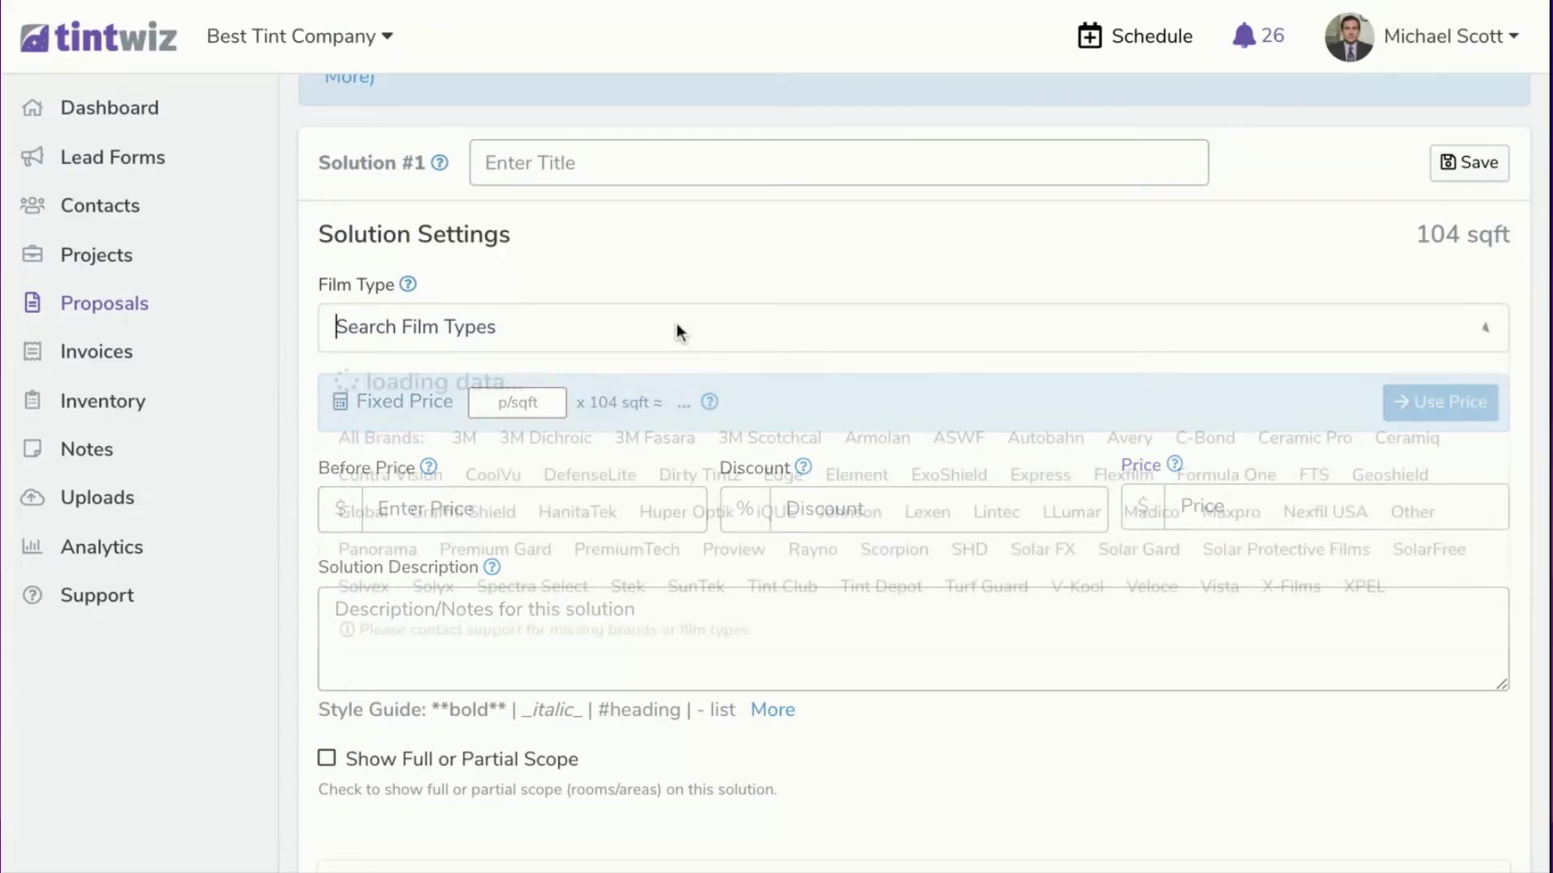
{"action": "type", "text": "vs70"}
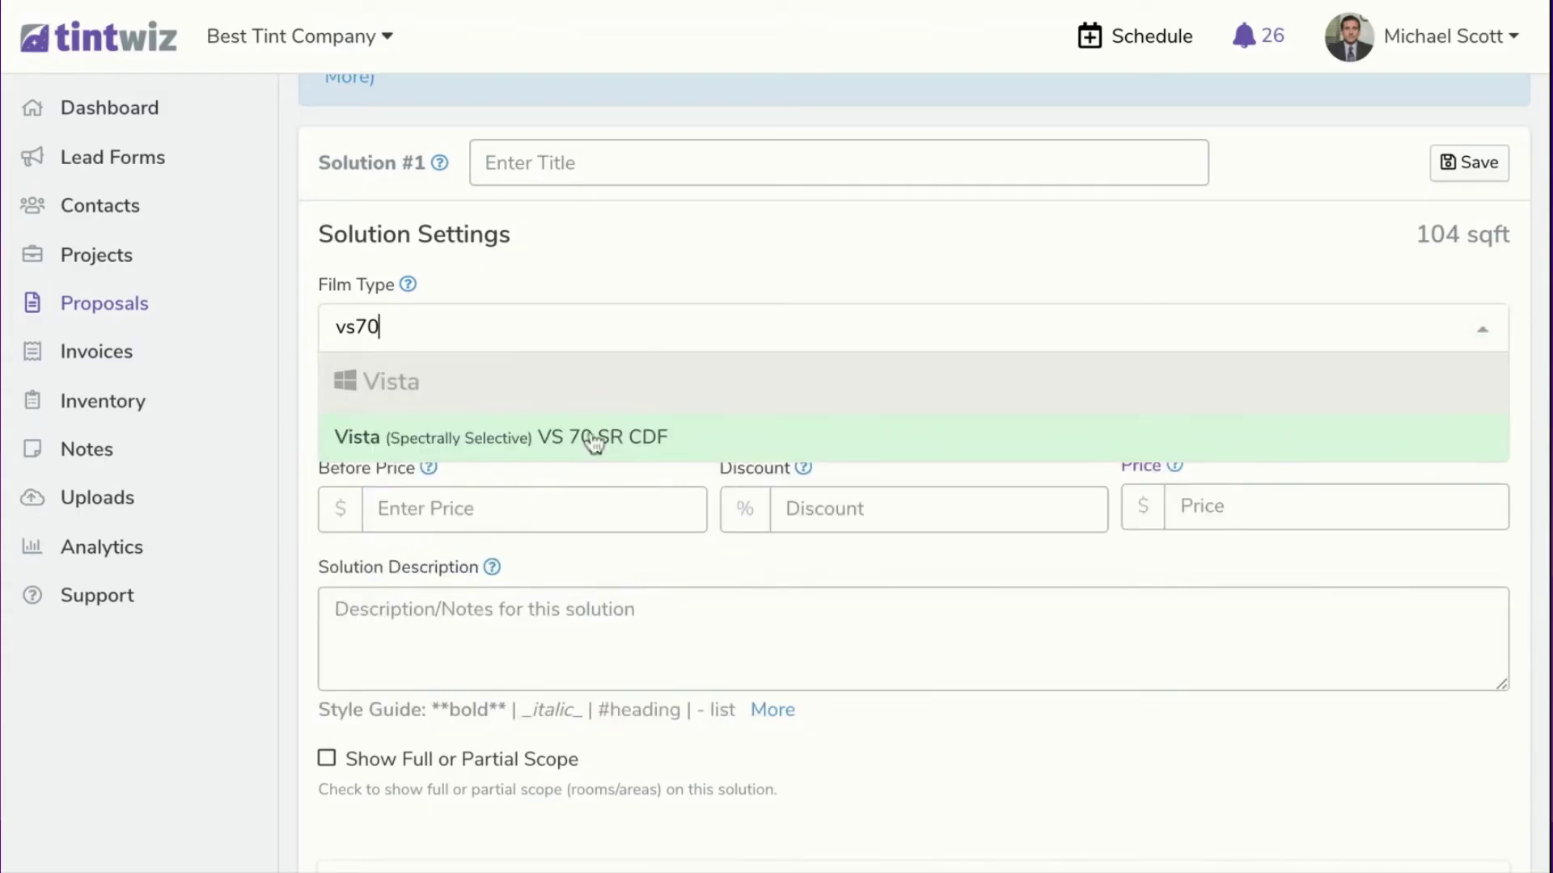
{"action": "left_click", "coordinate": [592, 440]}
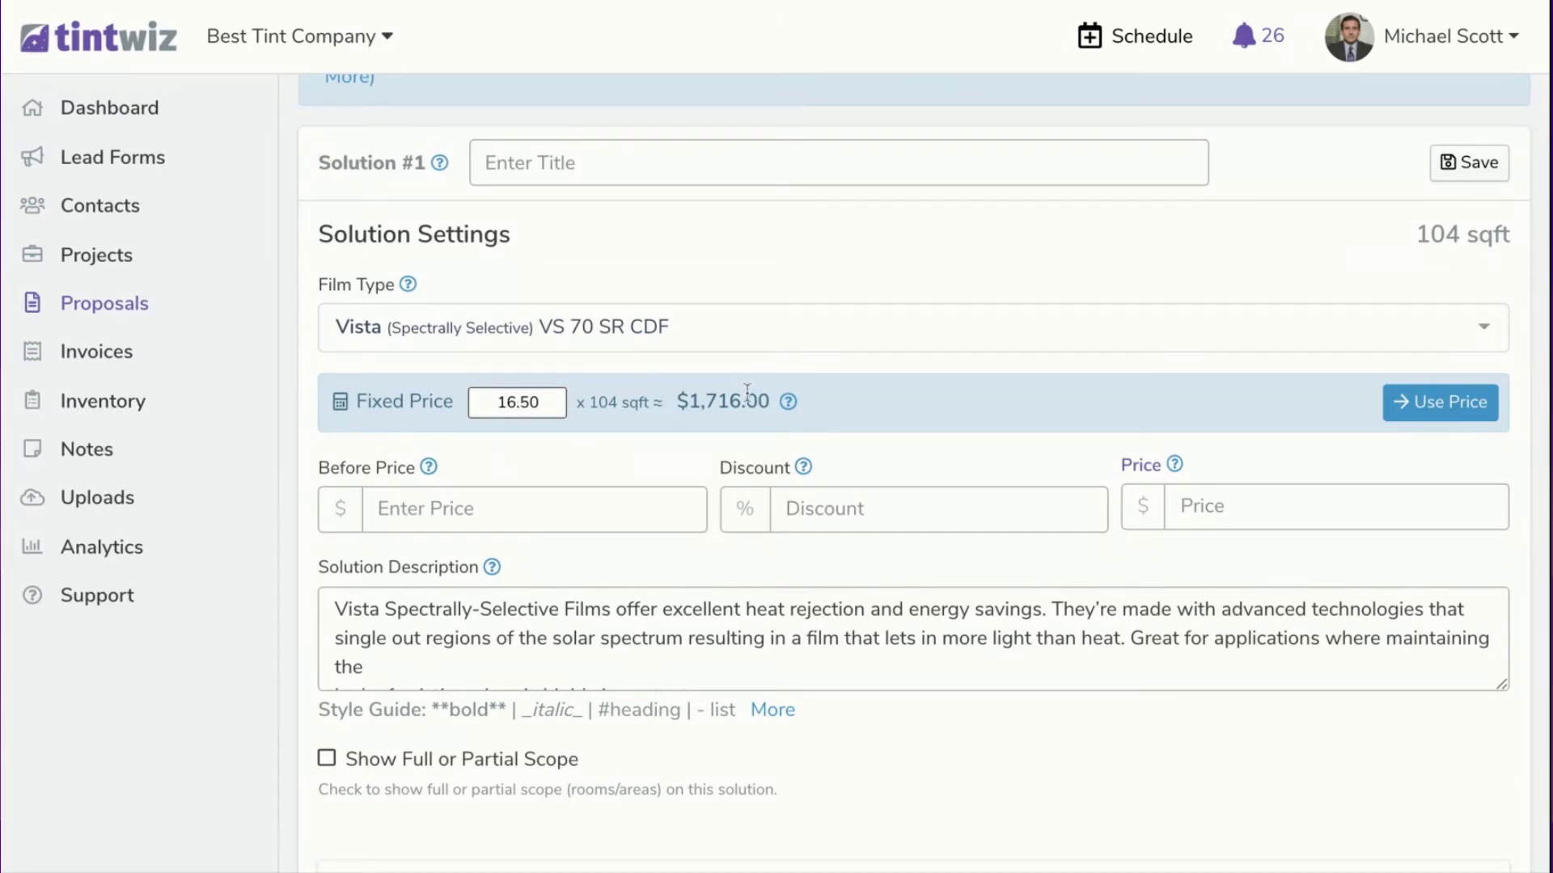
{"action": "left_click", "coordinate": [1461, 410]}
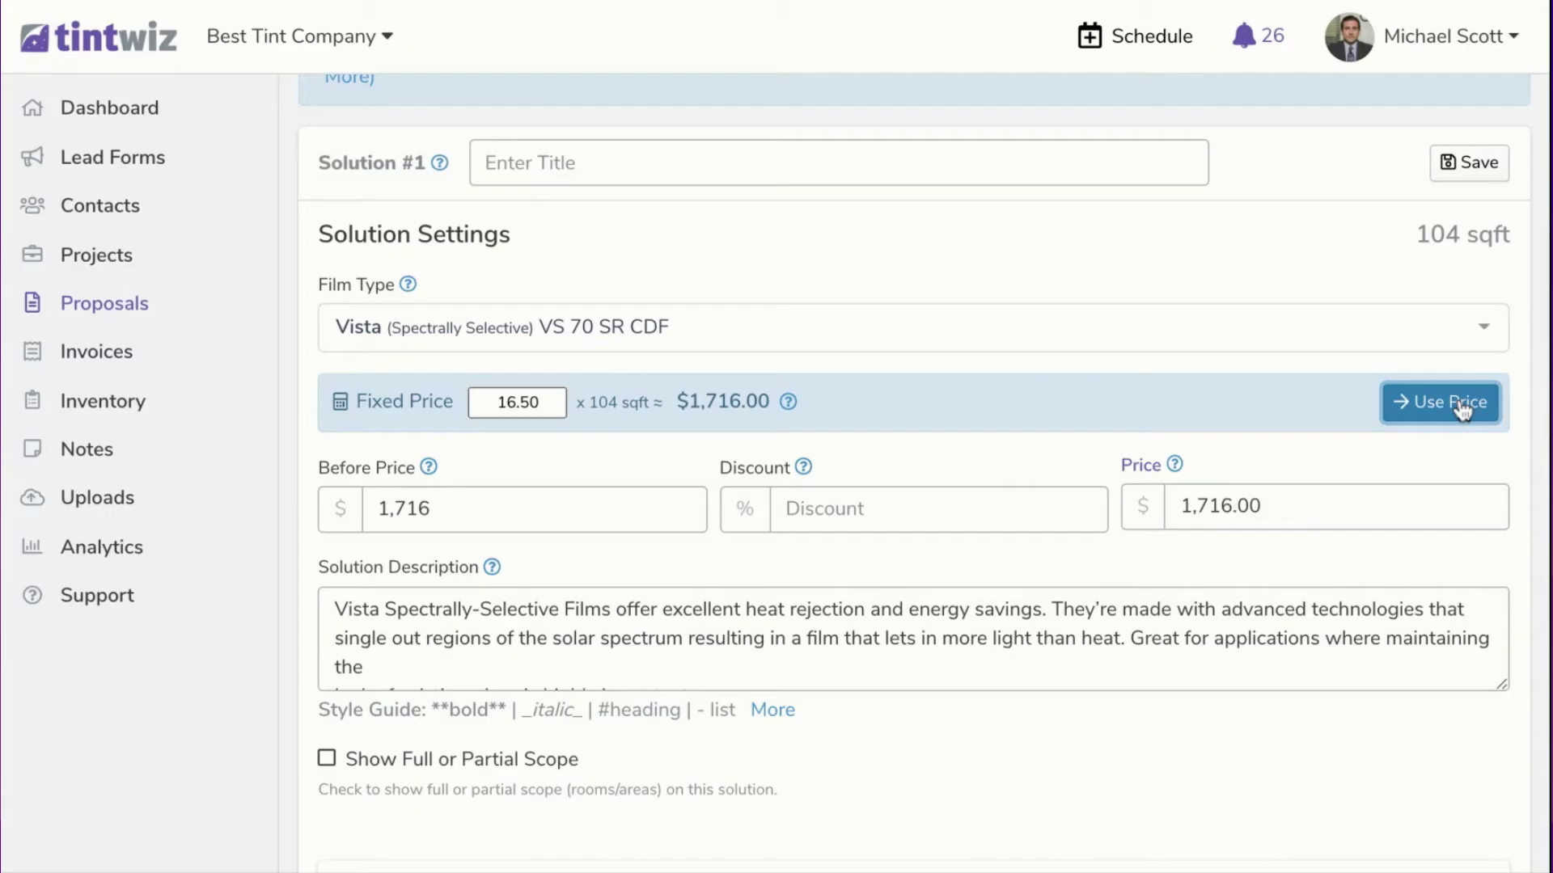
{"action": "double_click", "coordinate": [928, 502]}
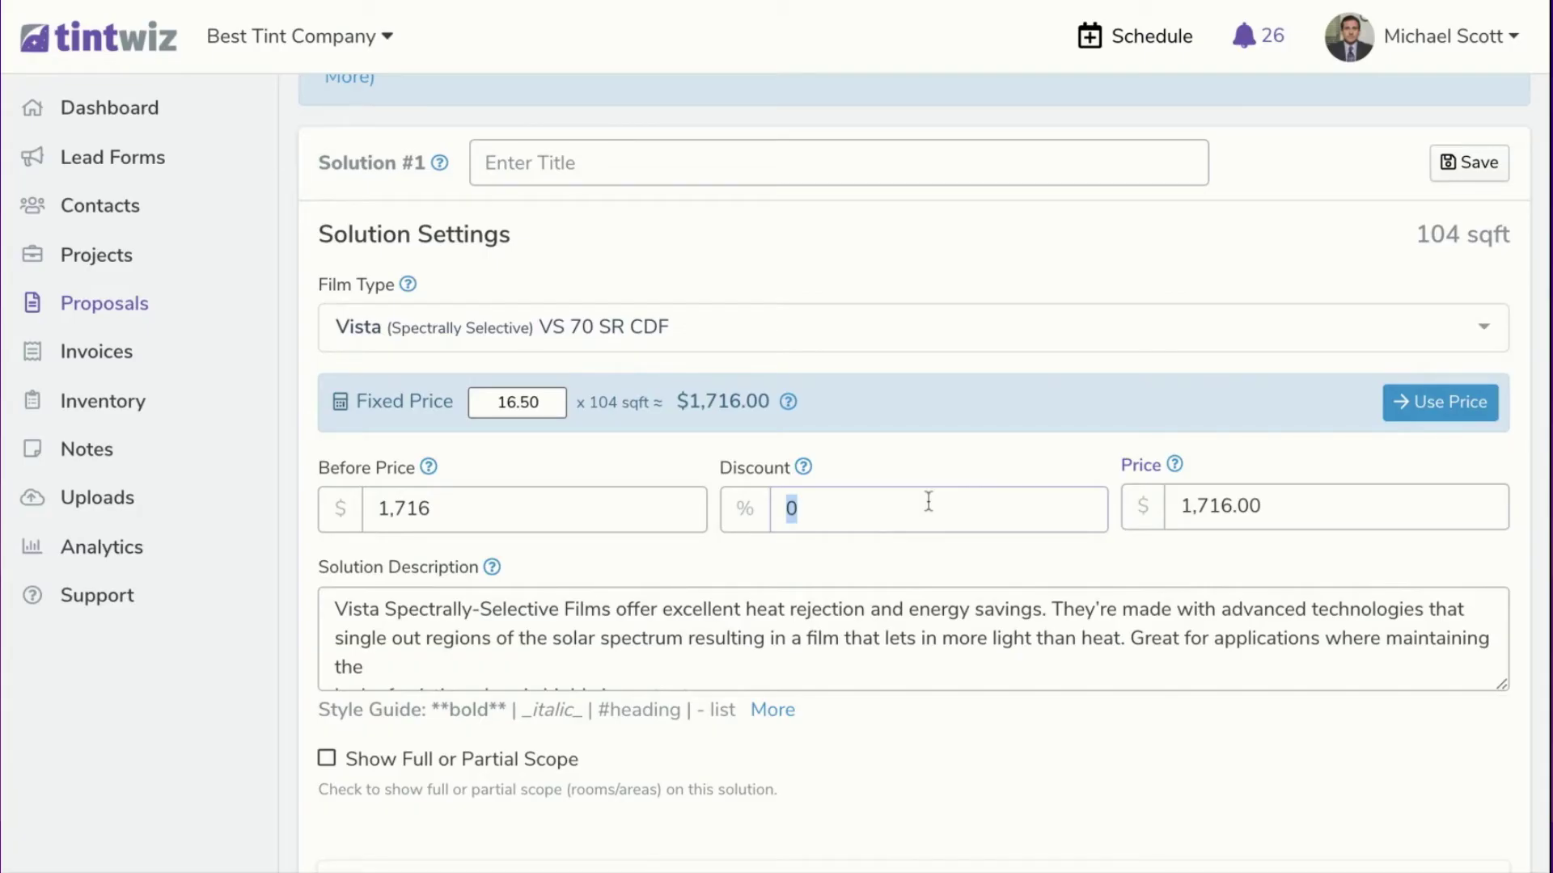
{"action": "type", "text": "8"}
{"action": "left_click", "coordinate": [1432, 410]}
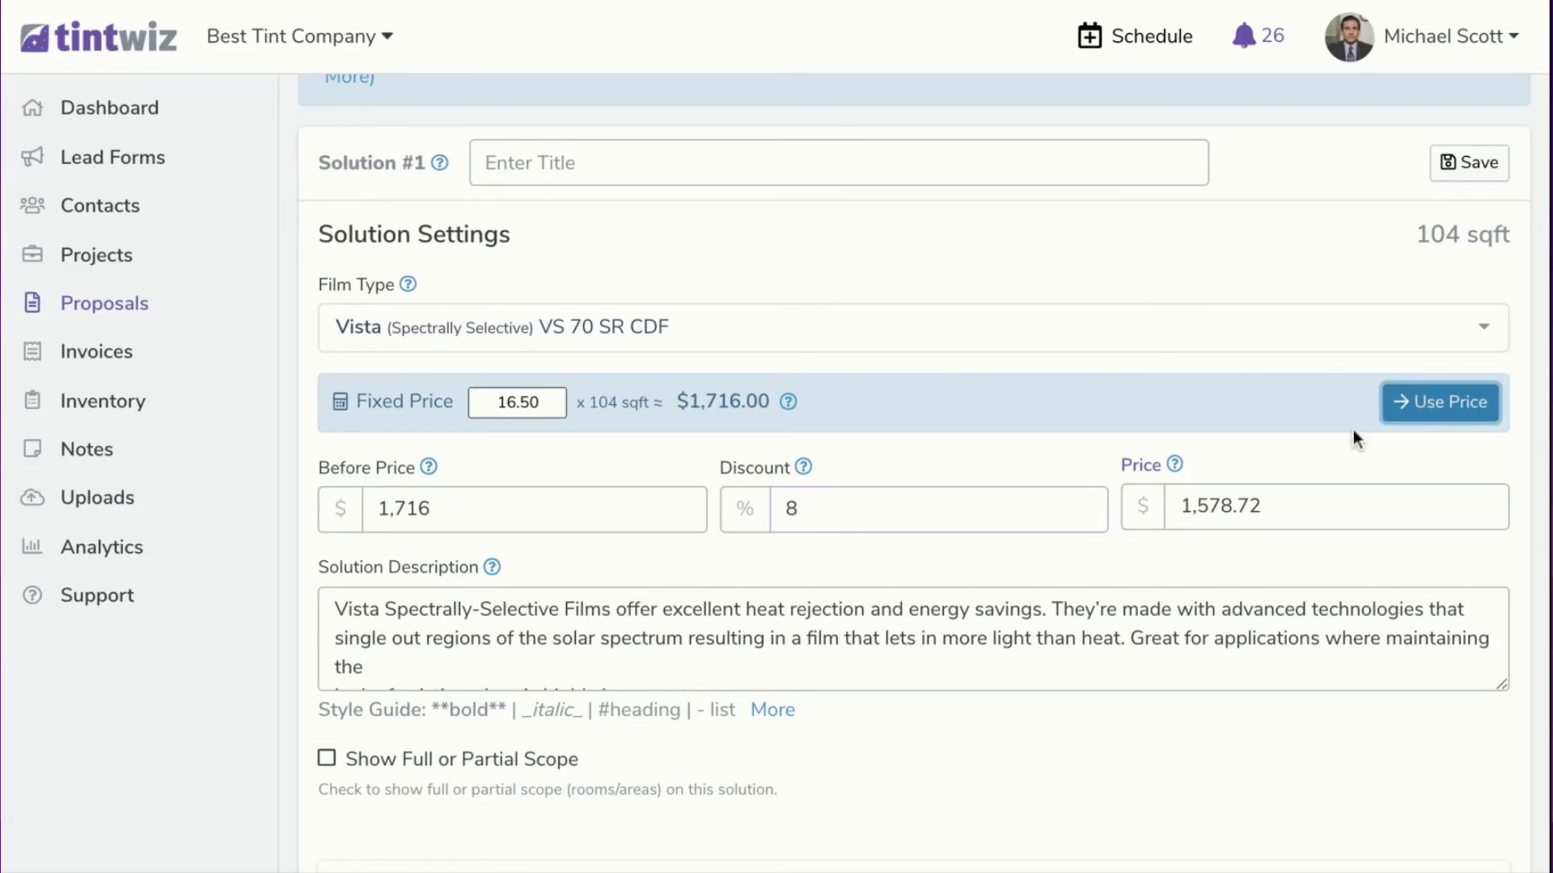
{"action": "scroll", "coordinate": [1237, 505], "scroll_direction": "down", "scroll_amount": 2}
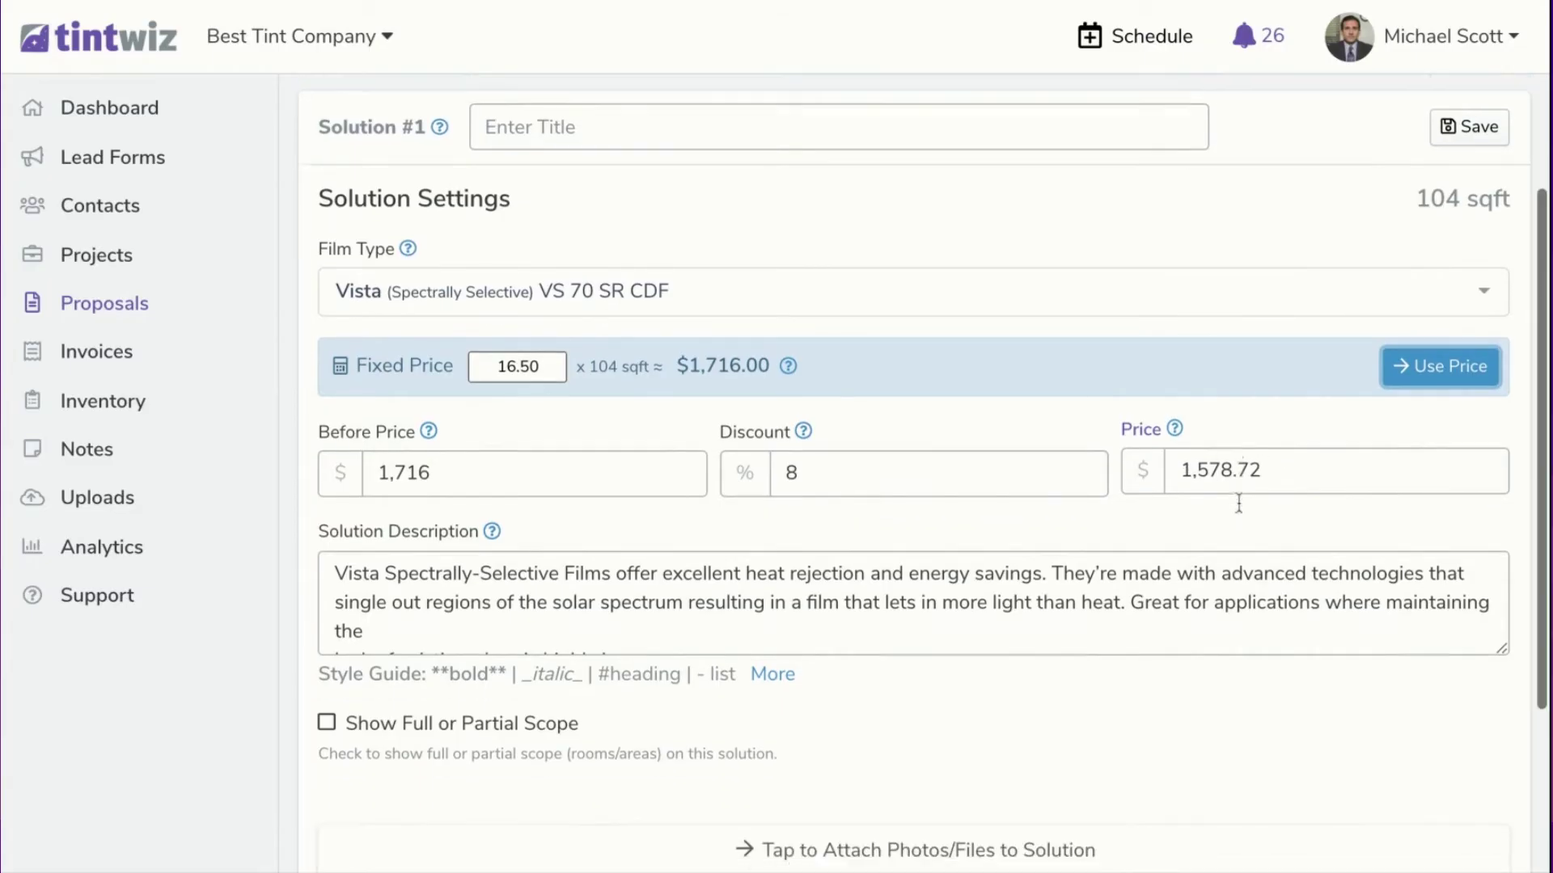
{"action": "left_click_drag", "start_coordinate": [1502, 591], "coordinate": [1502, 871]}
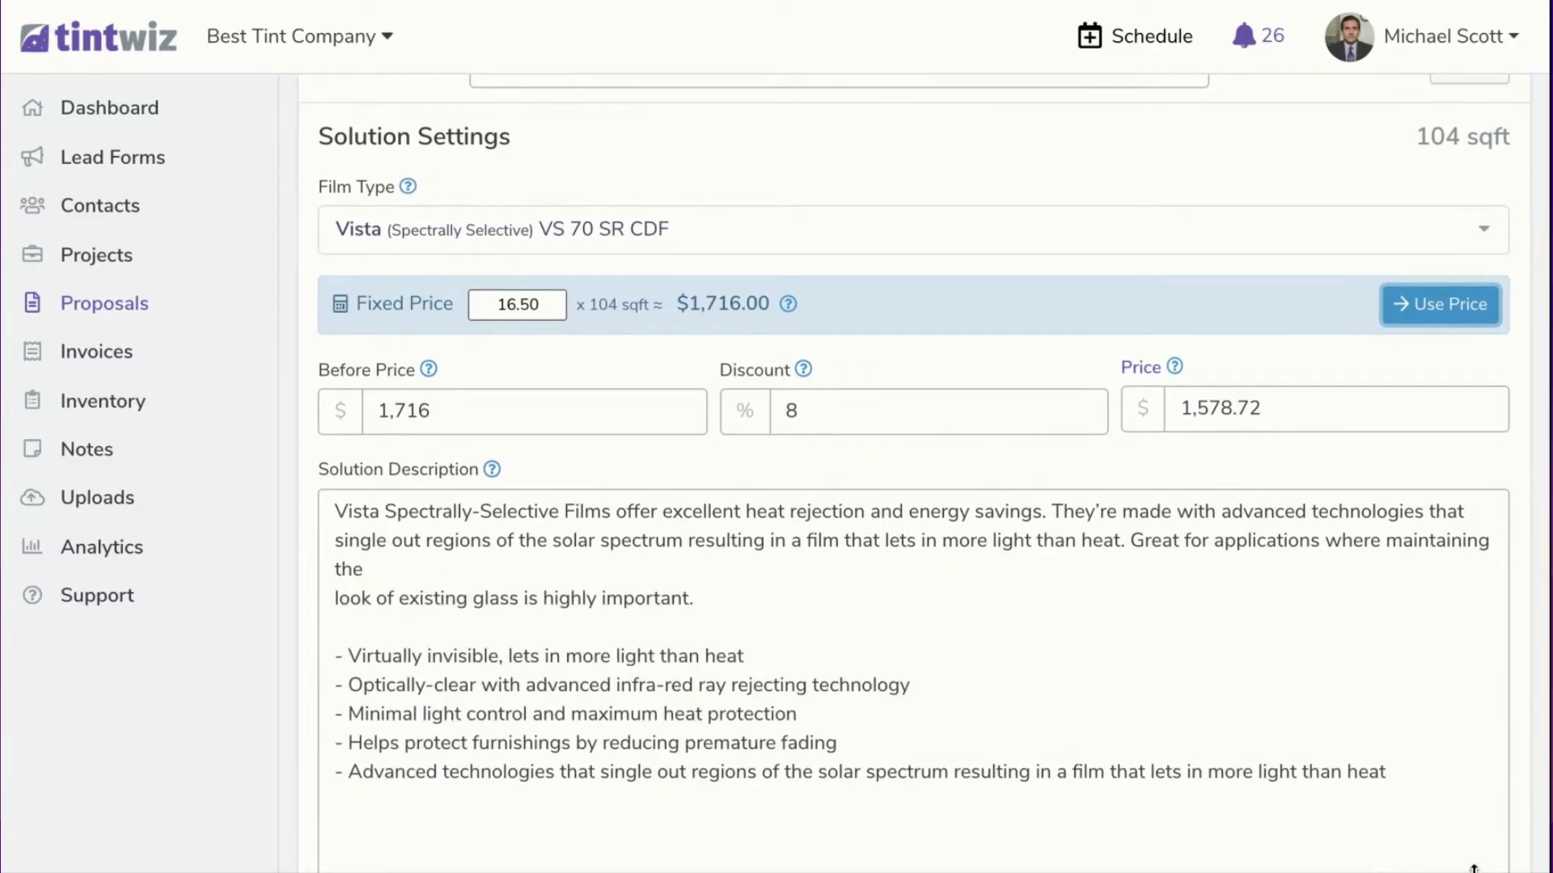
{"action": "scroll", "coordinate": [788, 555], "scroll_direction": "down", "scroll_amount": 2}
{"action": "scroll", "coordinate": [787, 556], "scroll_direction": "down", "scroll_amount": 1}
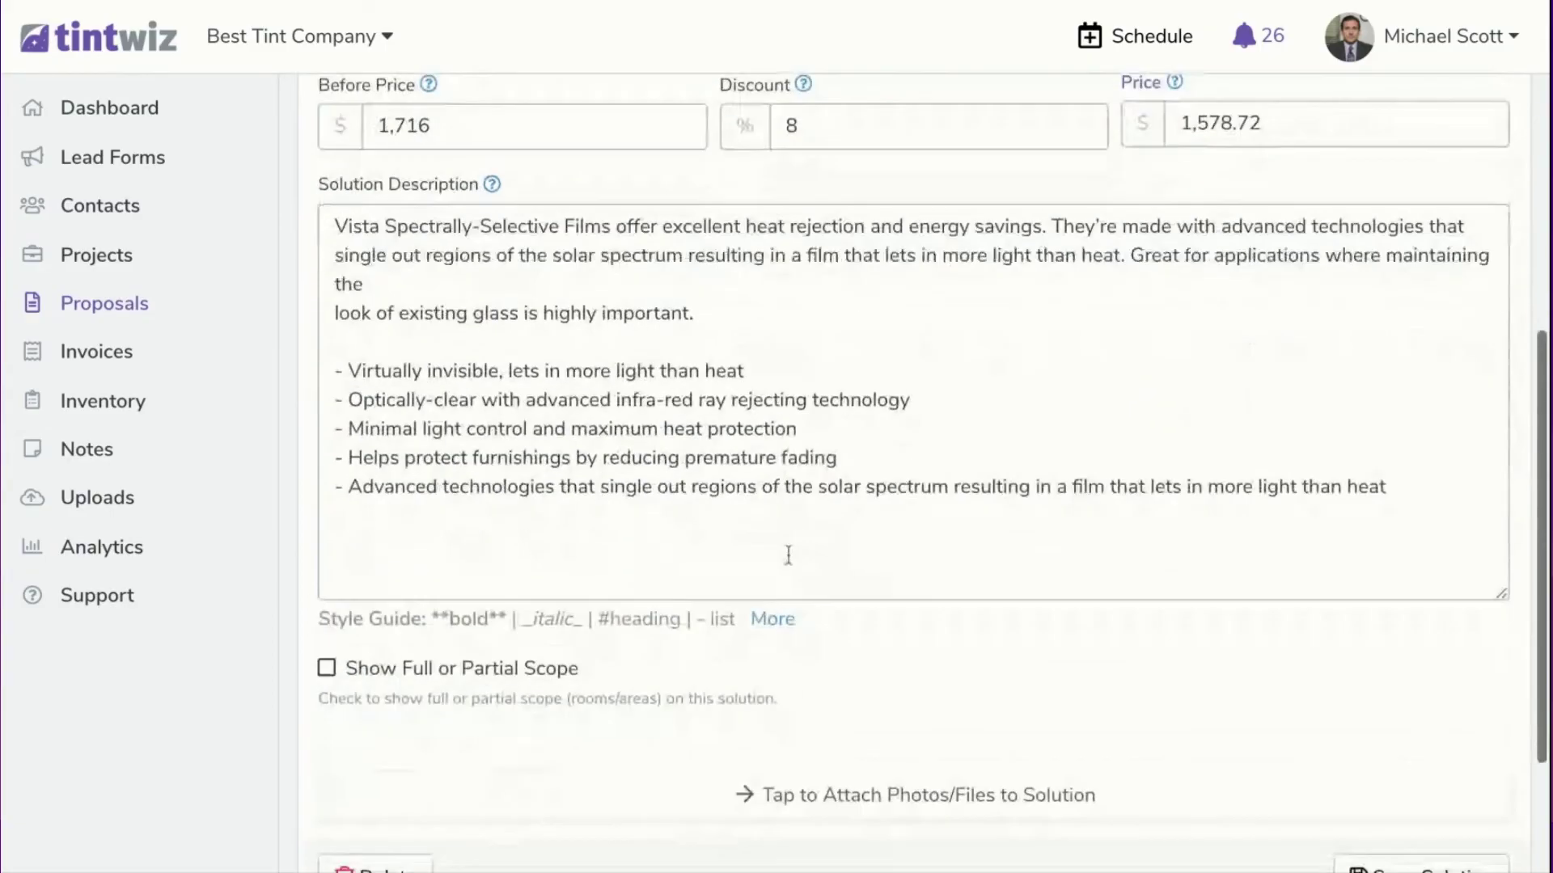
Step: Add and remove a test line in the bulleted description, then save Solution #1
{"action": "left_click", "coordinate": [1411, 496]}
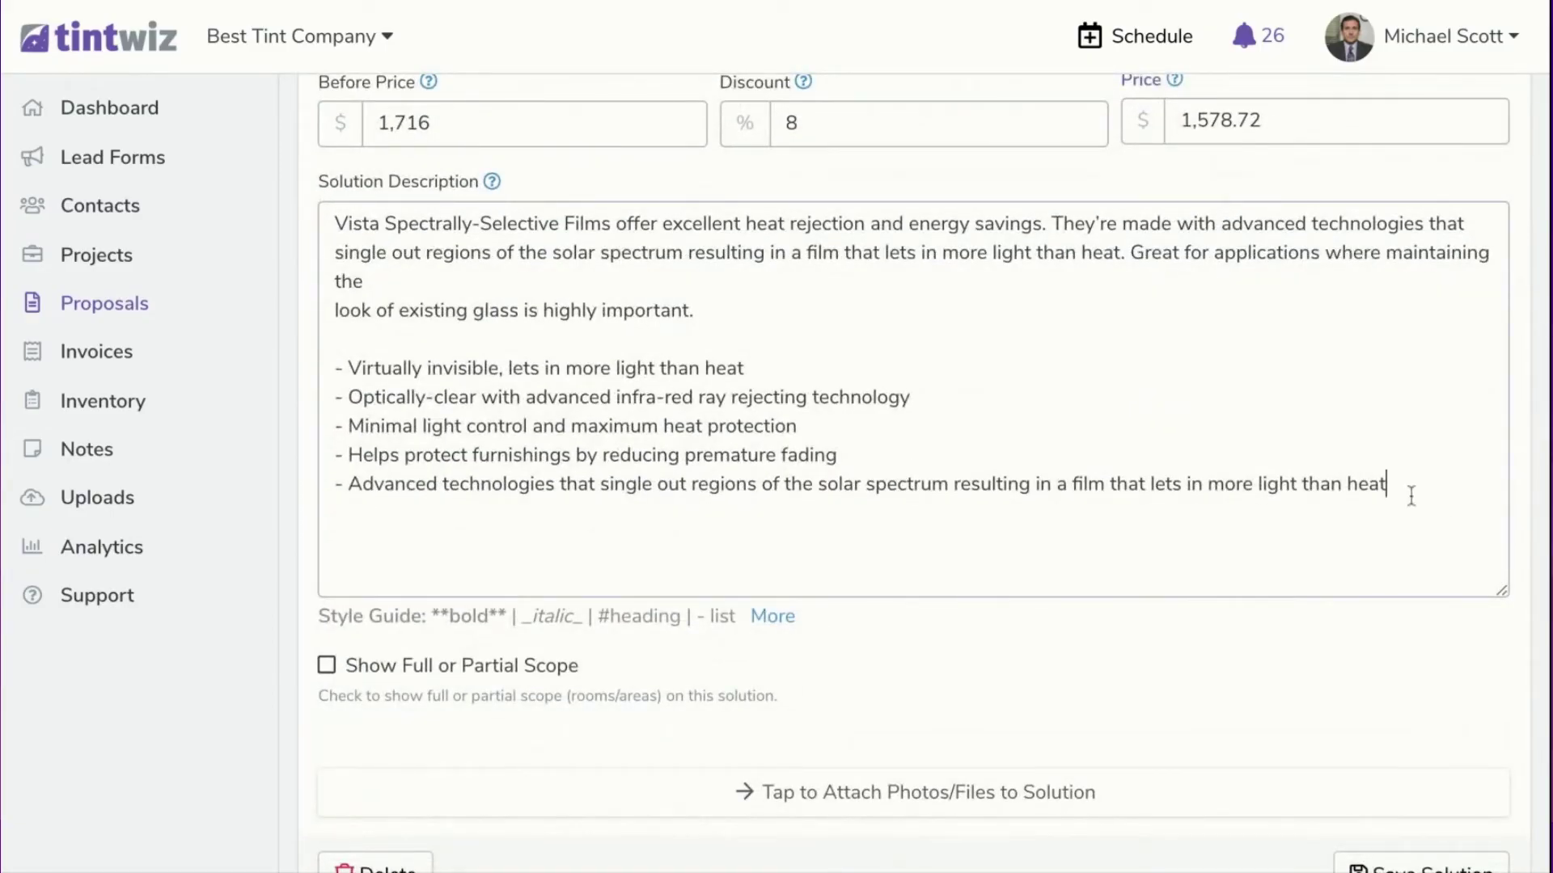
{"action": "key", "text": "Return"}
{"action": "key", "text": "Return"}
{"action": "type", "text": "change anything "}
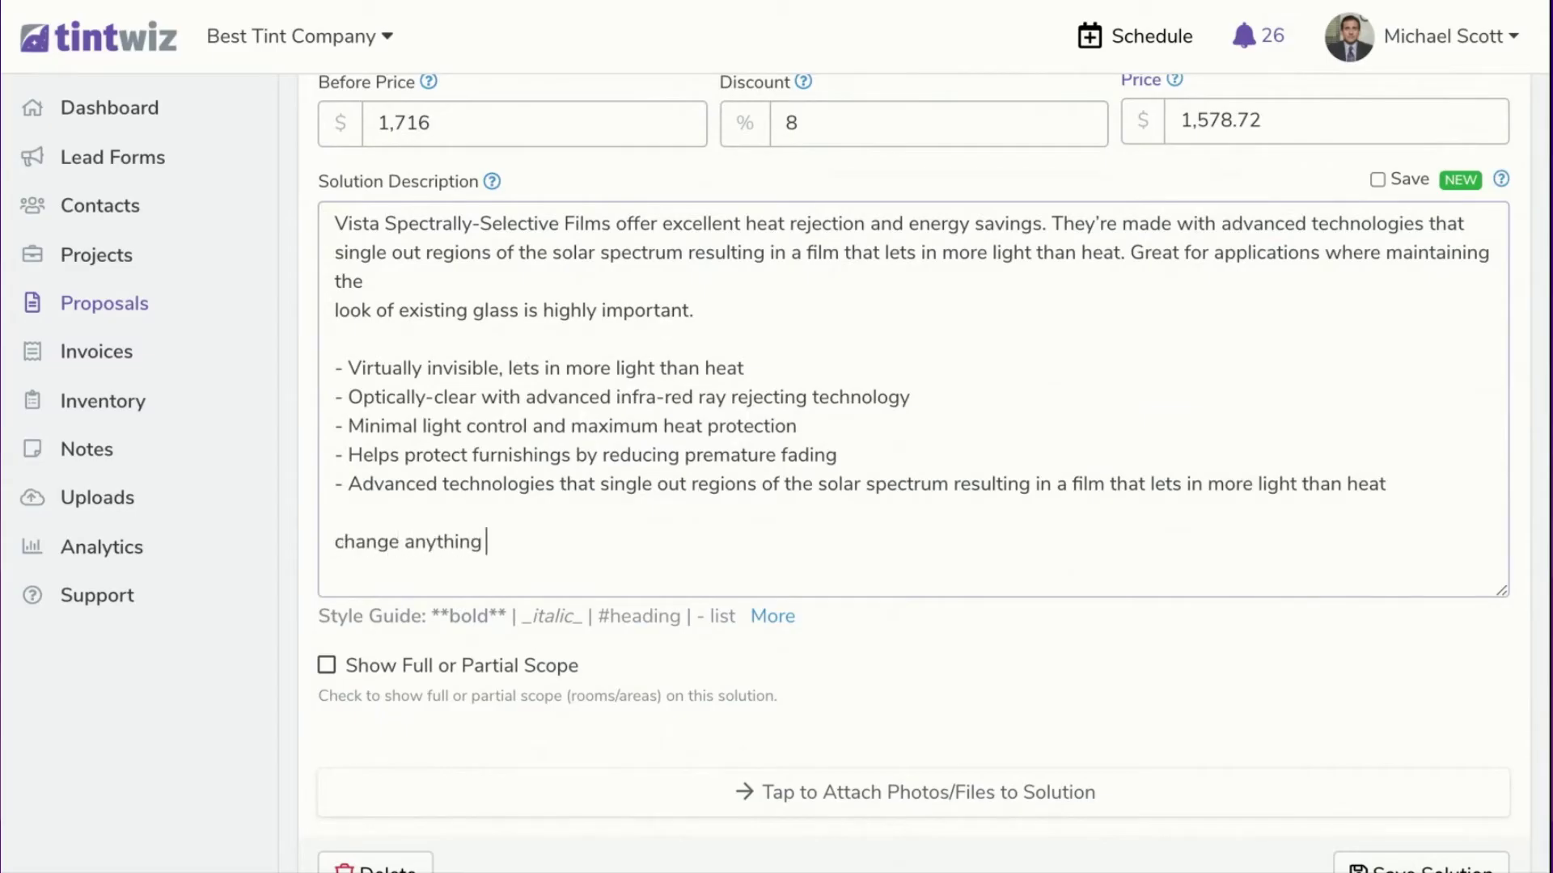
{"action": "type", "text": "you'd like"}
{"action": "key", "text": "shift+Up"}
{"action": "key", "text": "BackSpace"}
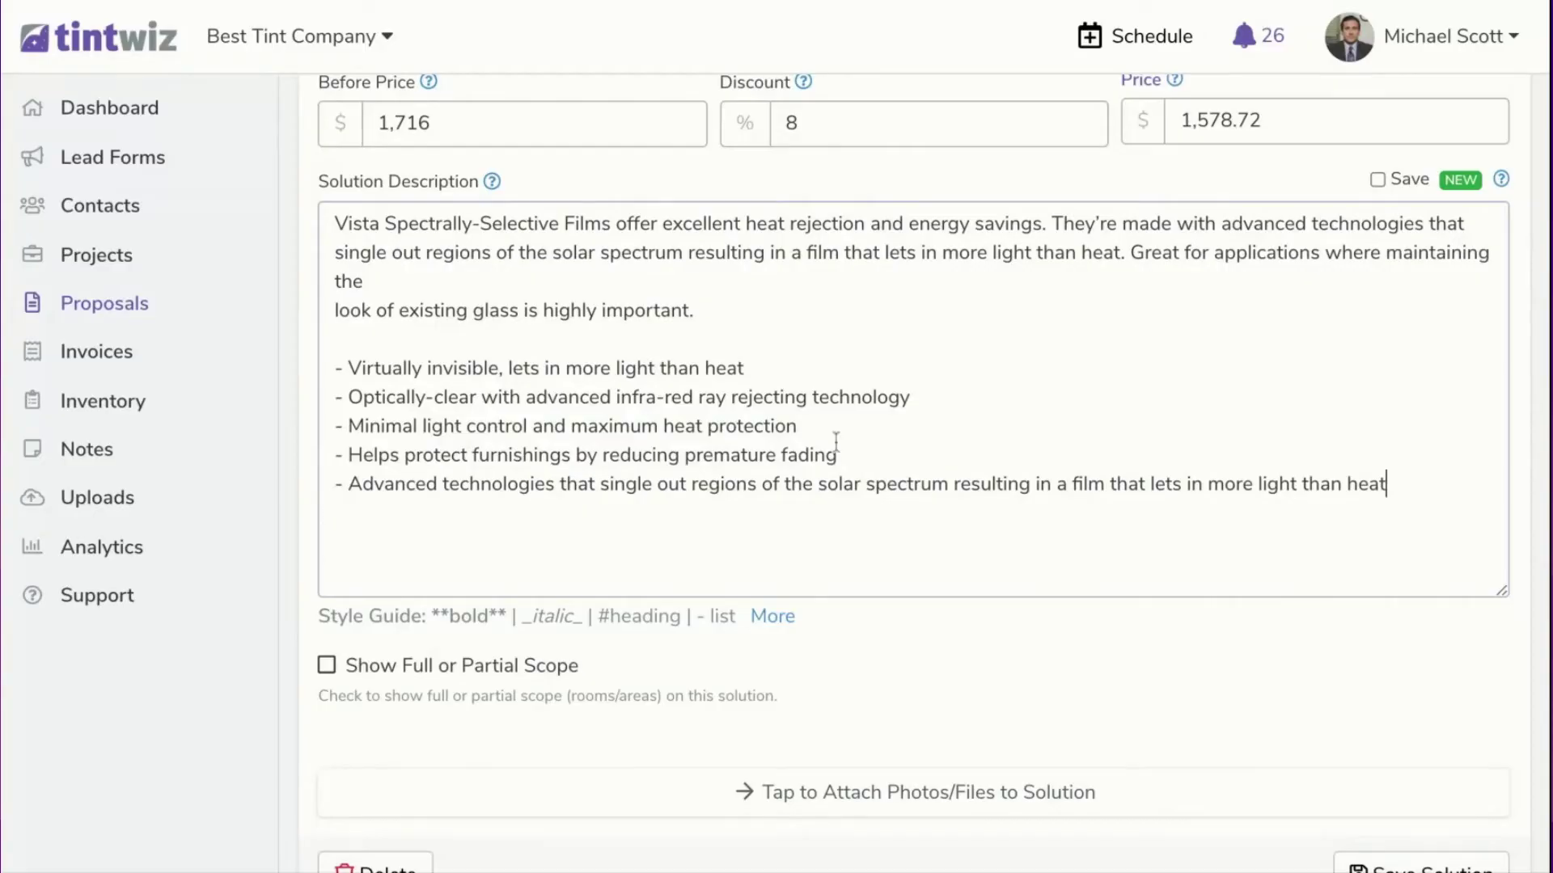
{"action": "scroll", "coordinate": [833, 445], "scroll_direction": "down", "scroll_amount": 2}
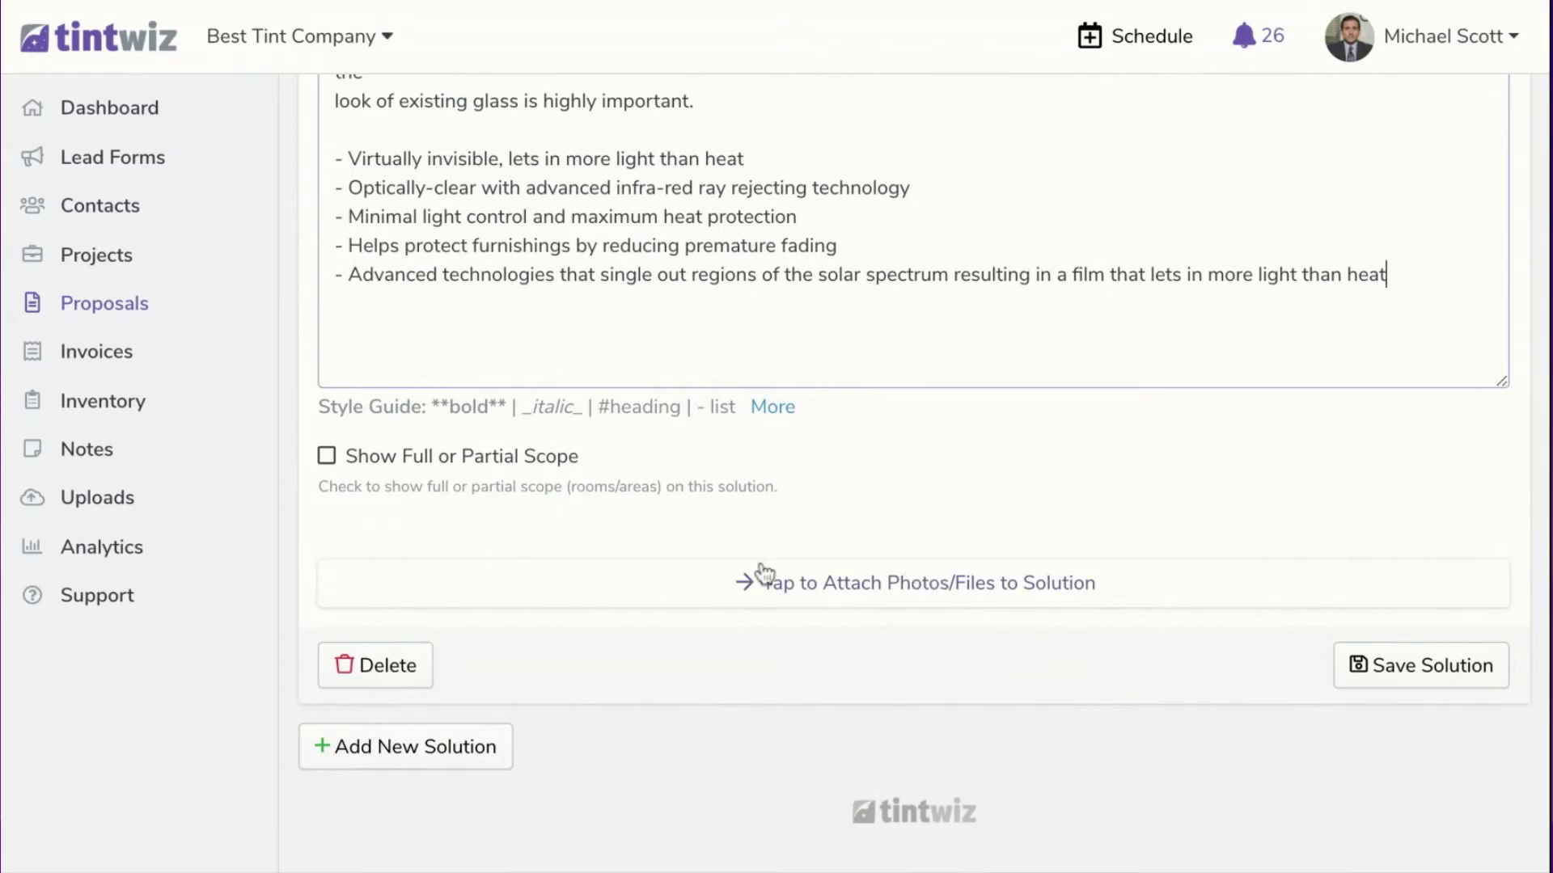
{"action": "scroll", "coordinate": [909, 571], "scroll_direction": "up", "scroll_amount": 1}
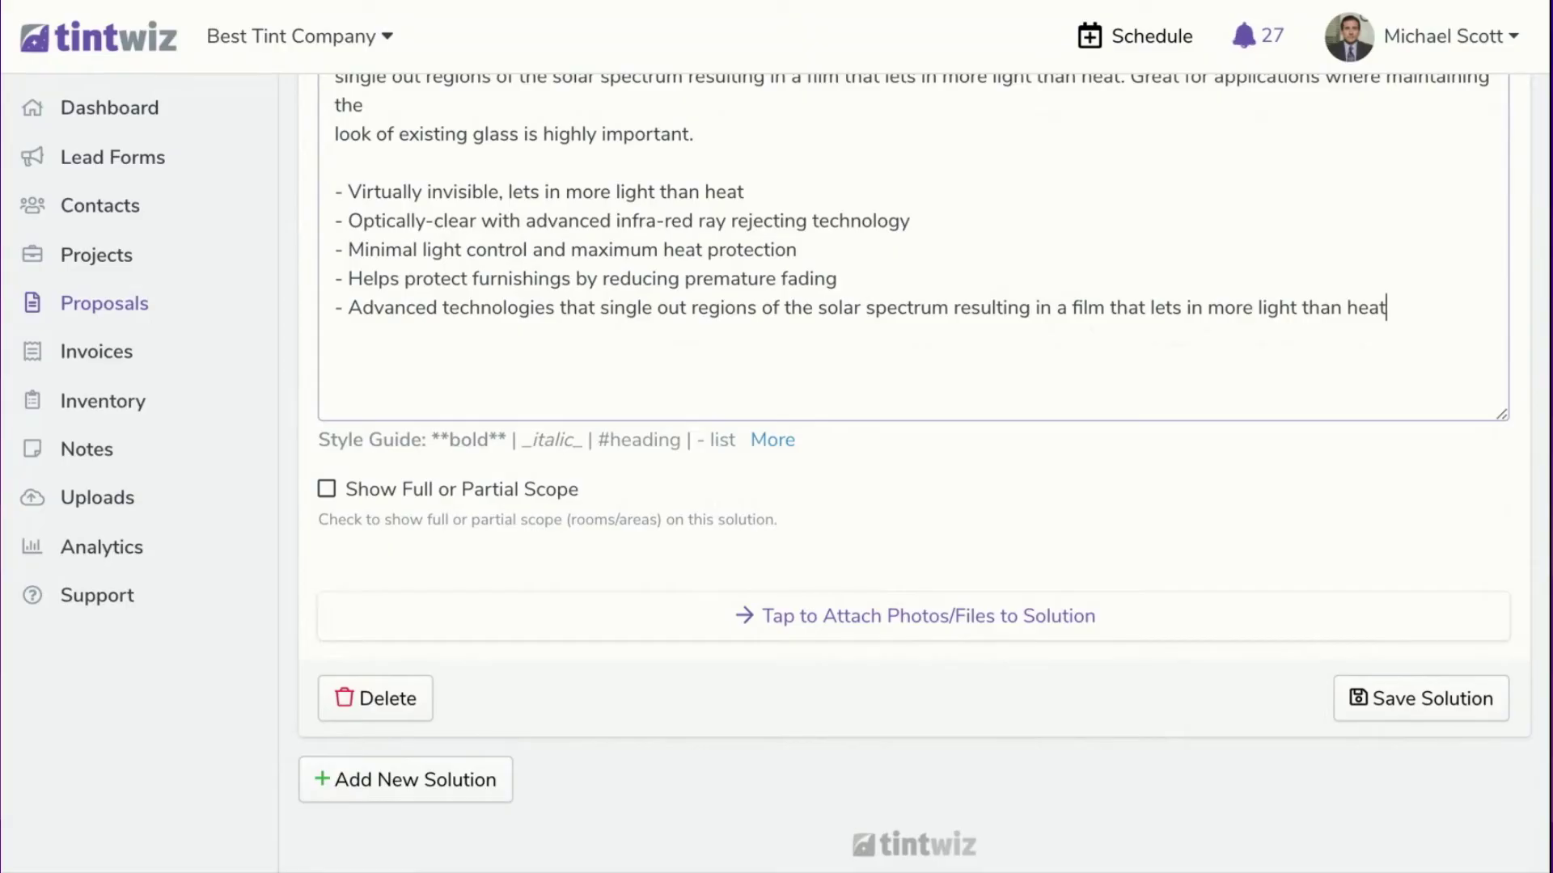
{"action": "left_click", "coordinate": [1406, 706]}
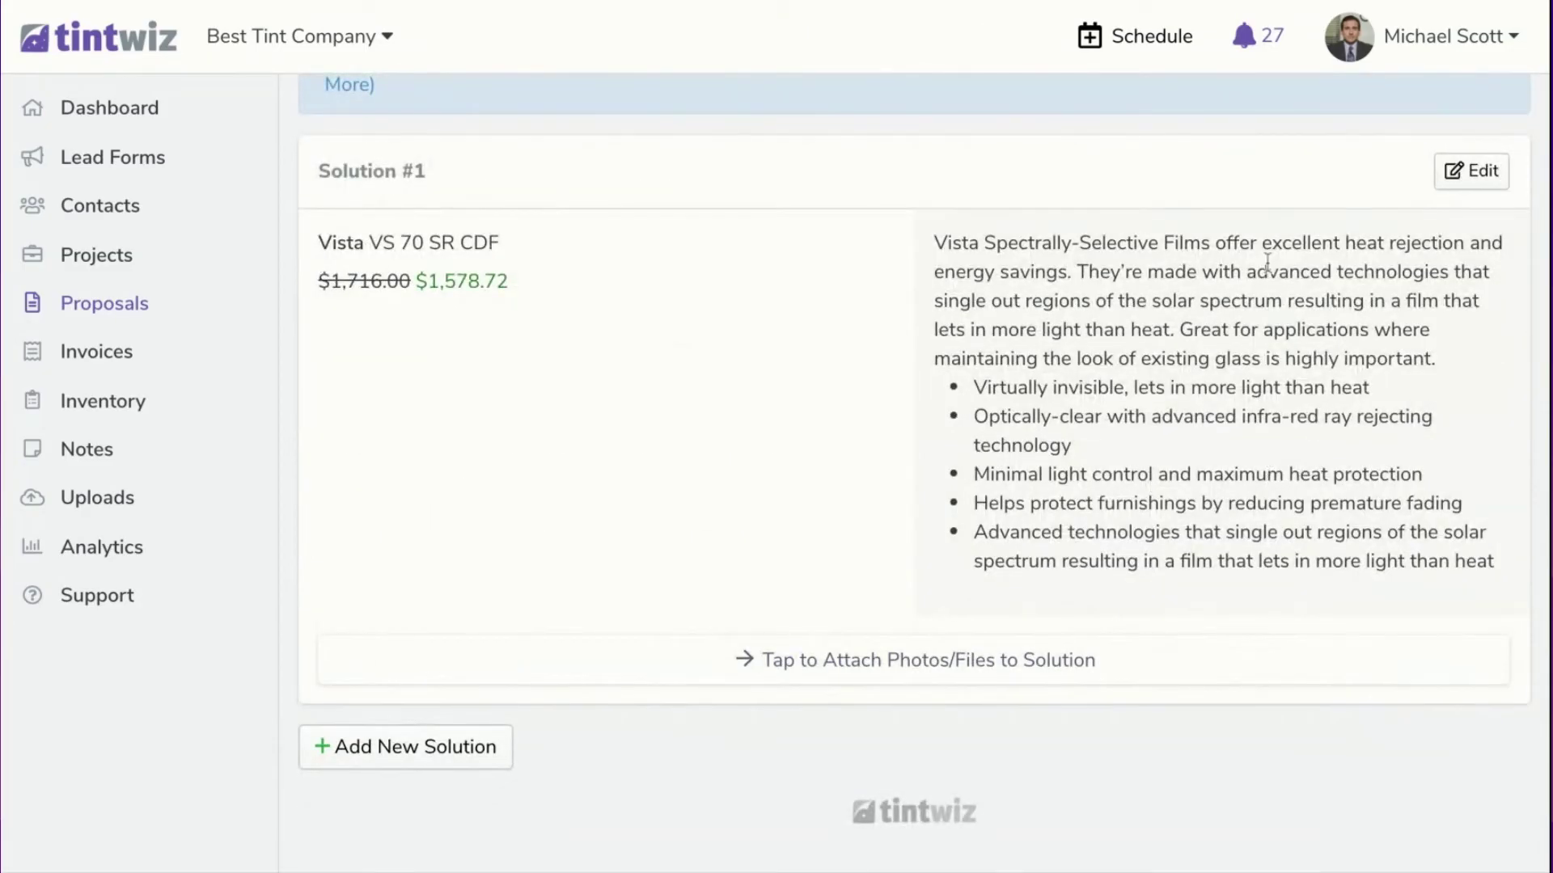
{"action": "scroll", "coordinate": [786, 515], "scroll_direction": "up", "scroll_amount": 1}
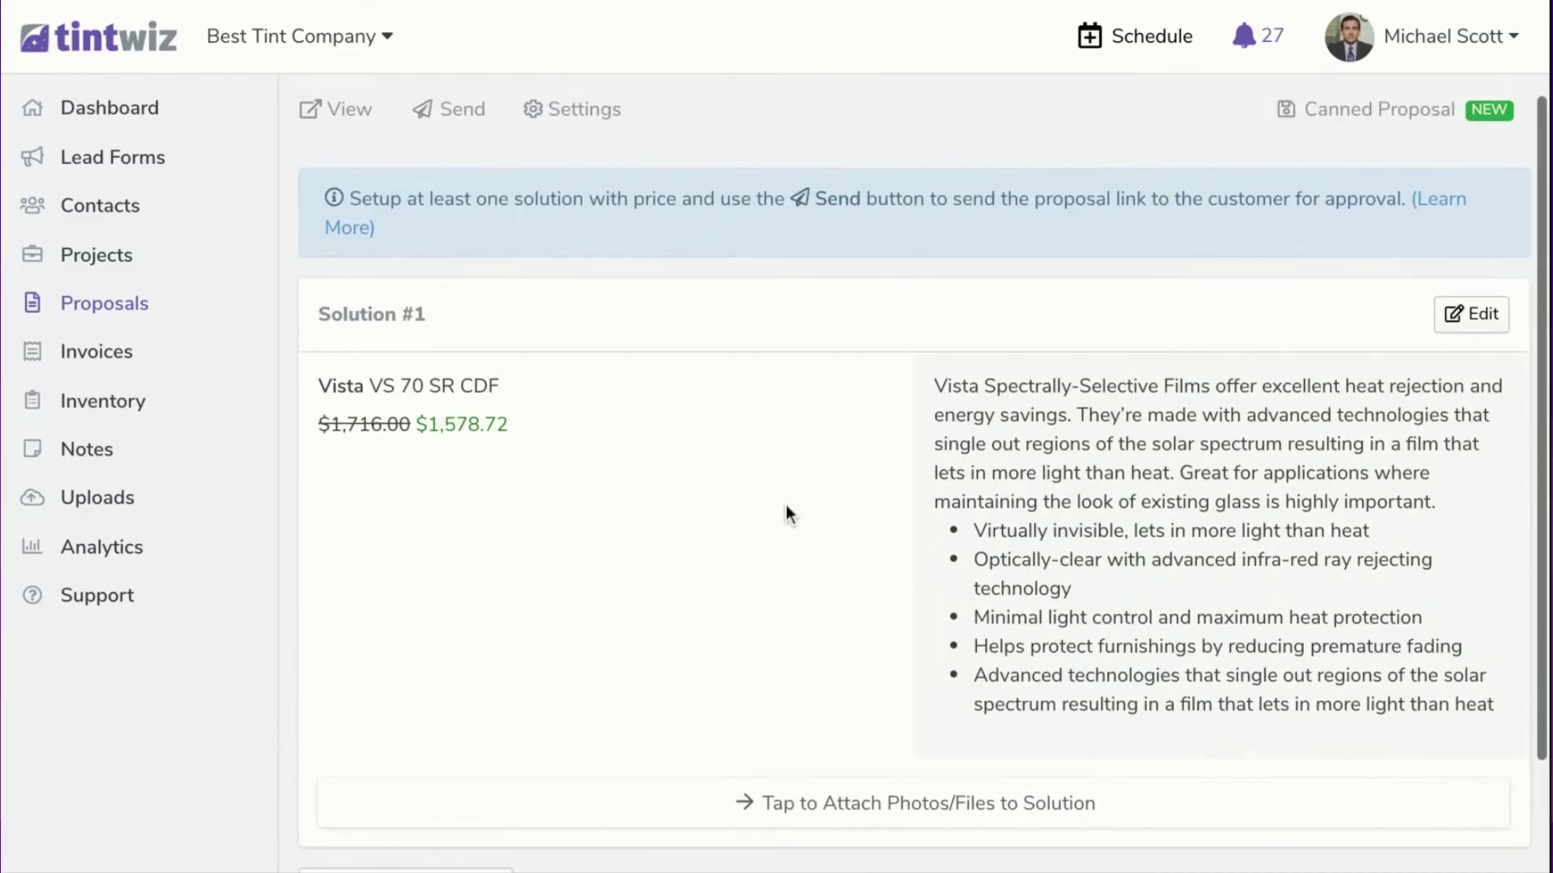
{"action": "scroll", "coordinate": [747, 425], "scroll_direction": "up", "scroll_amount": 1}
{"action": "scroll", "coordinate": [746, 425], "scroll_direction": "down", "scroll_amount": 2}
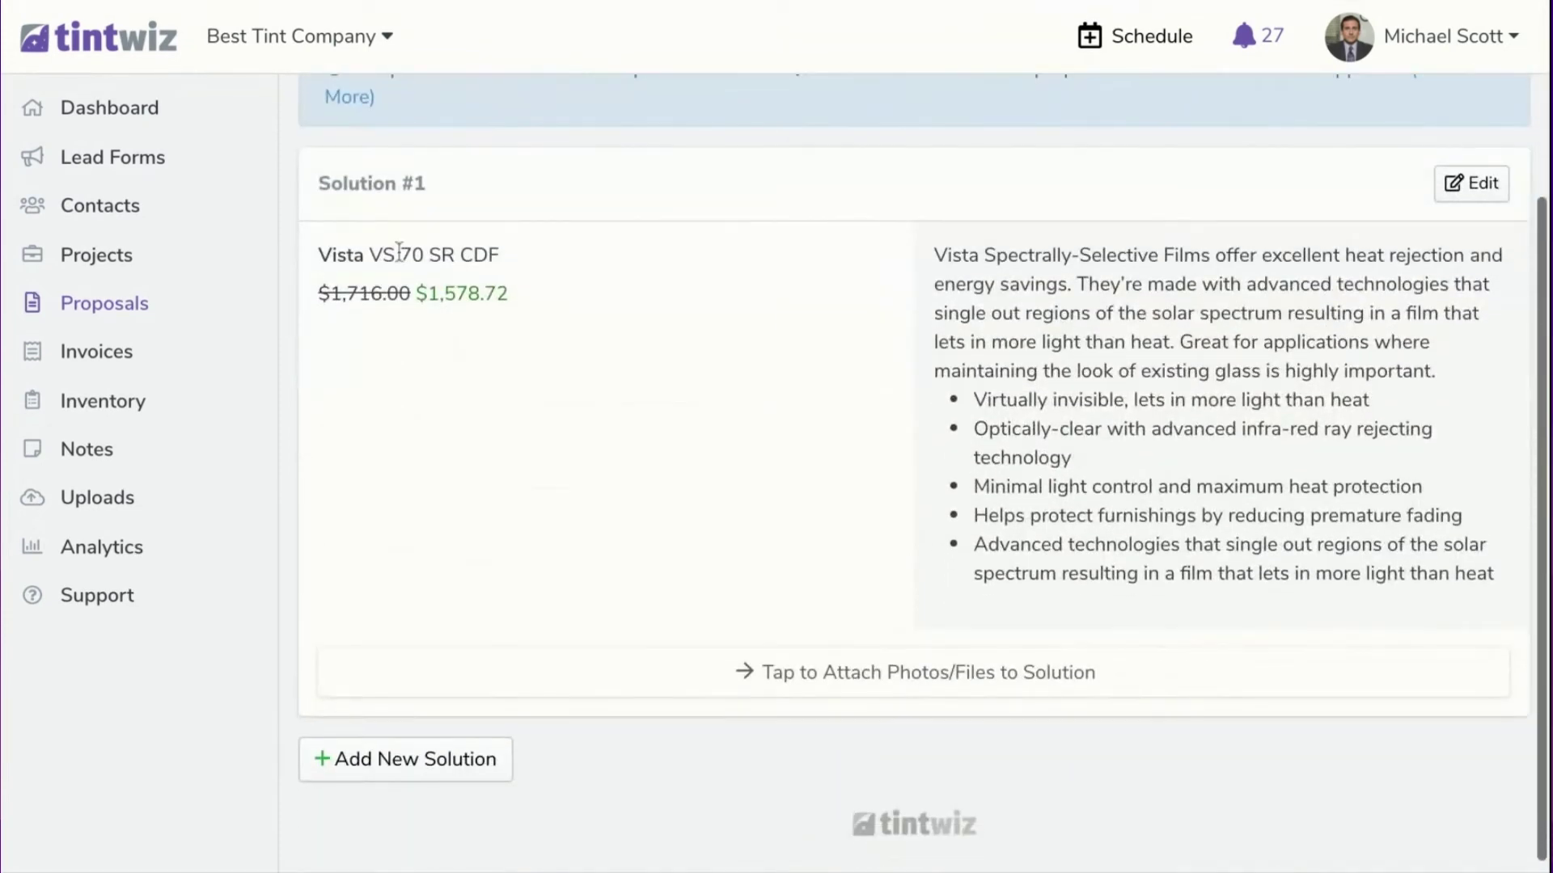
{"action": "scroll", "coordinate": [698, 467], "scroll_direction": "up", "scroll_amount": 1}
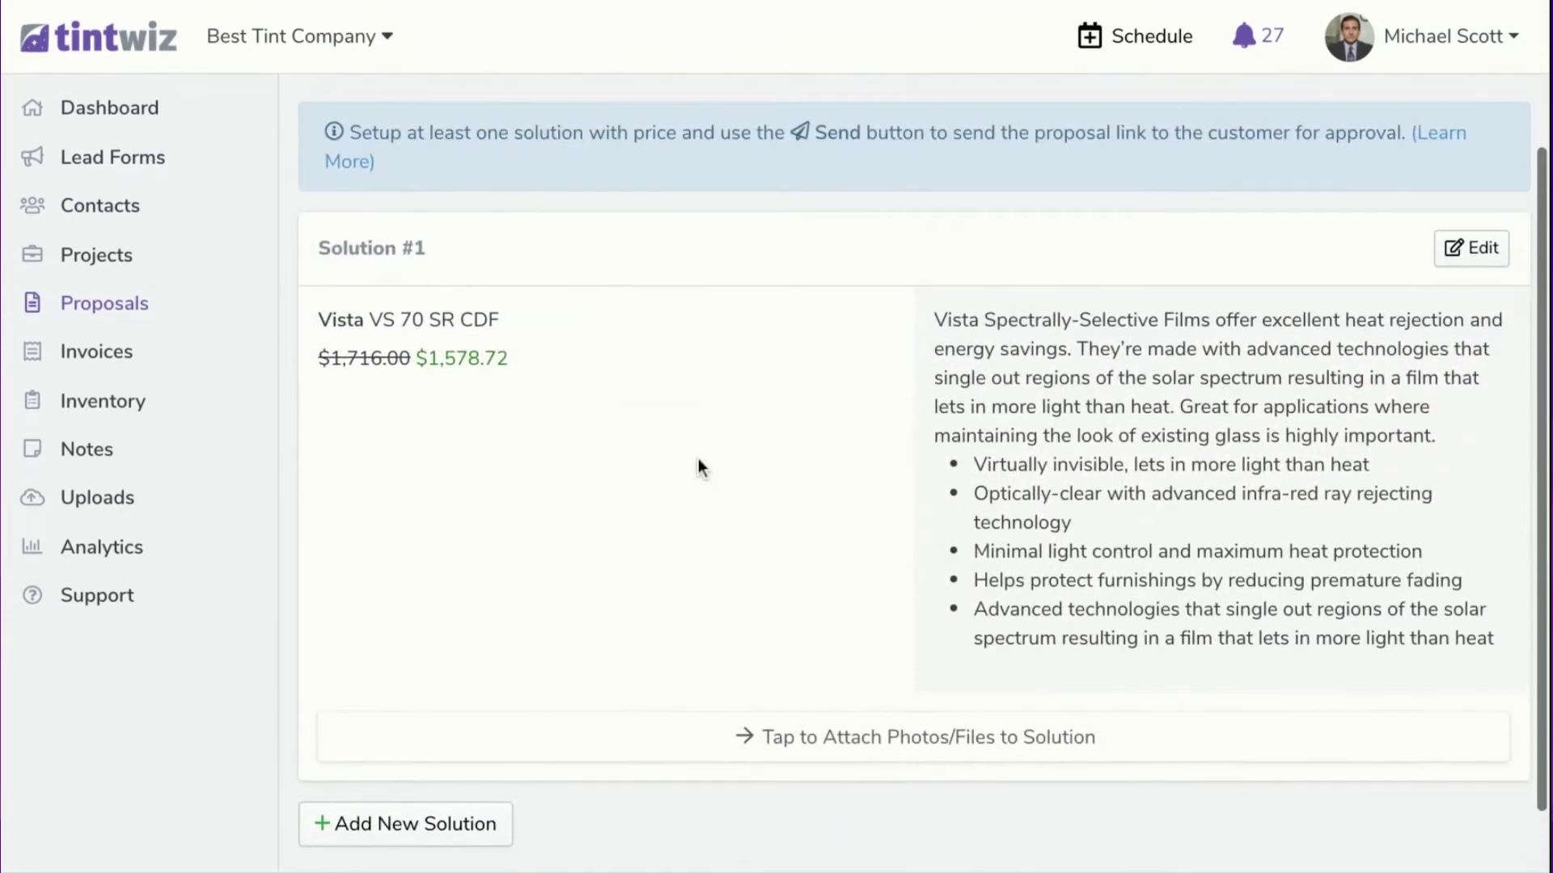
{"action": "scroll", "coordinate": [698, 467], "scroll_direction": "down", "scroll_amount": 1}
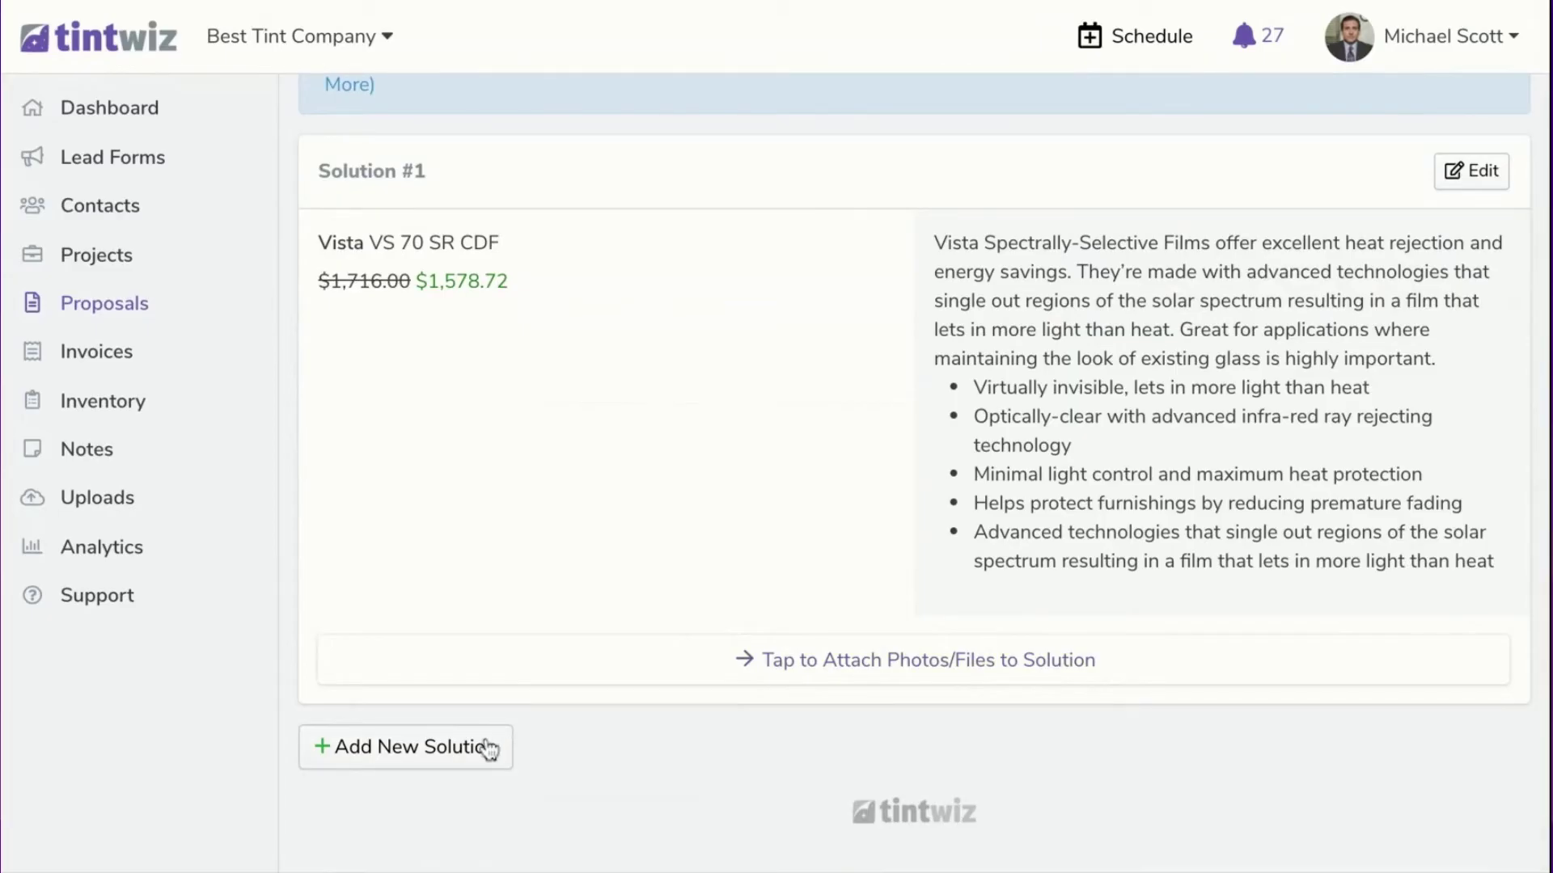
{"action": "left_click", "coordinate": [491, 749]}
{"action": "scroll", "coordinate": [592, 446], "scroll_direction": "down", "scroll_amount": 3}
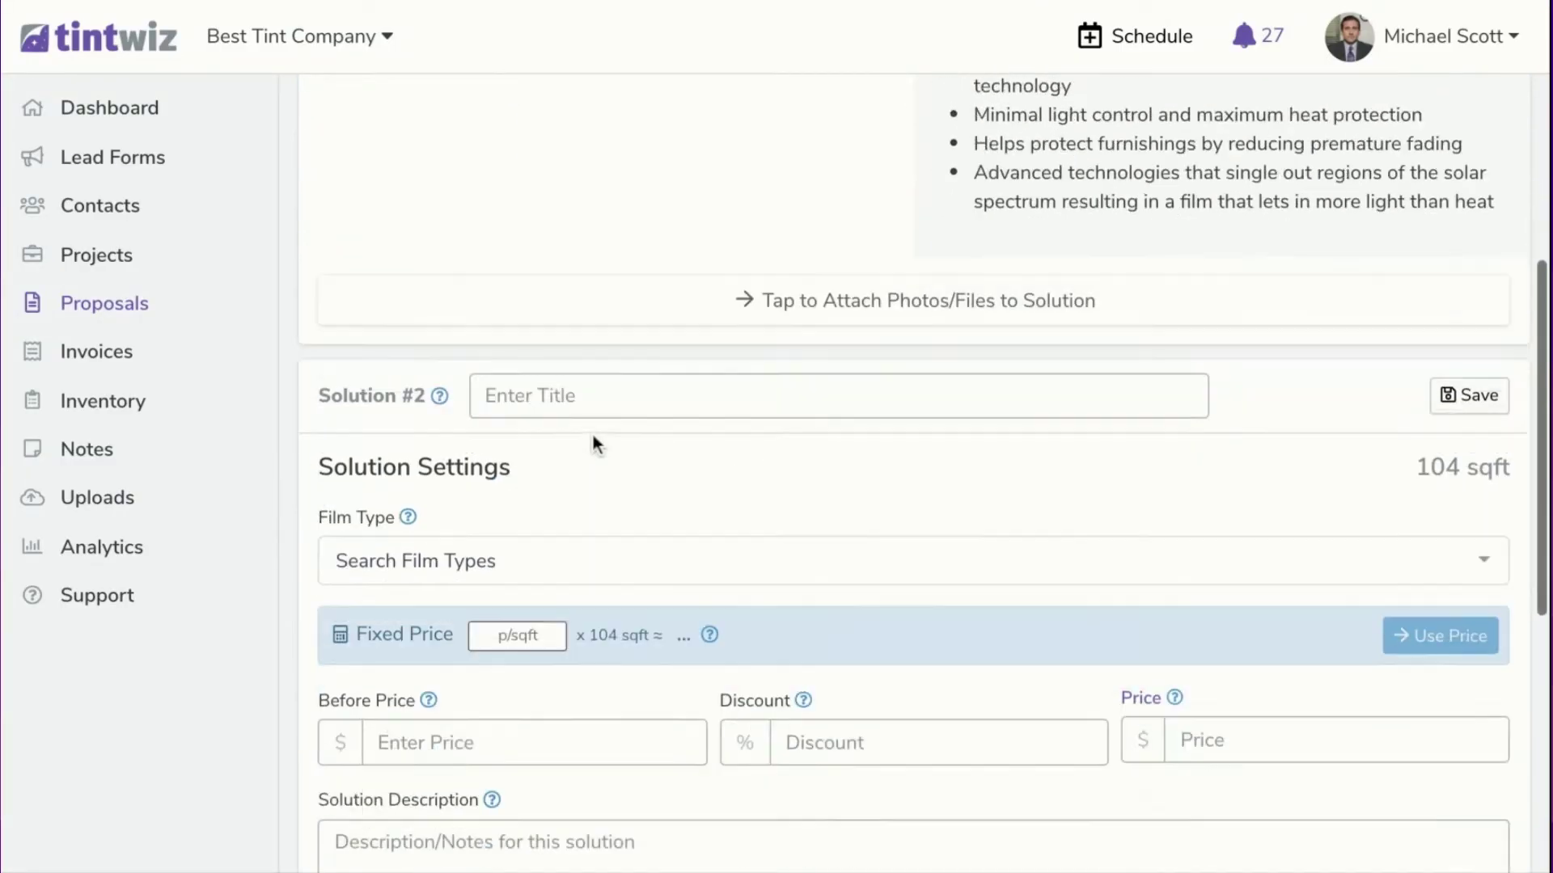
{"action": "scroll", "coordinate": [591, 433], "scroll_direction": "down", "scroll_amount": 3}
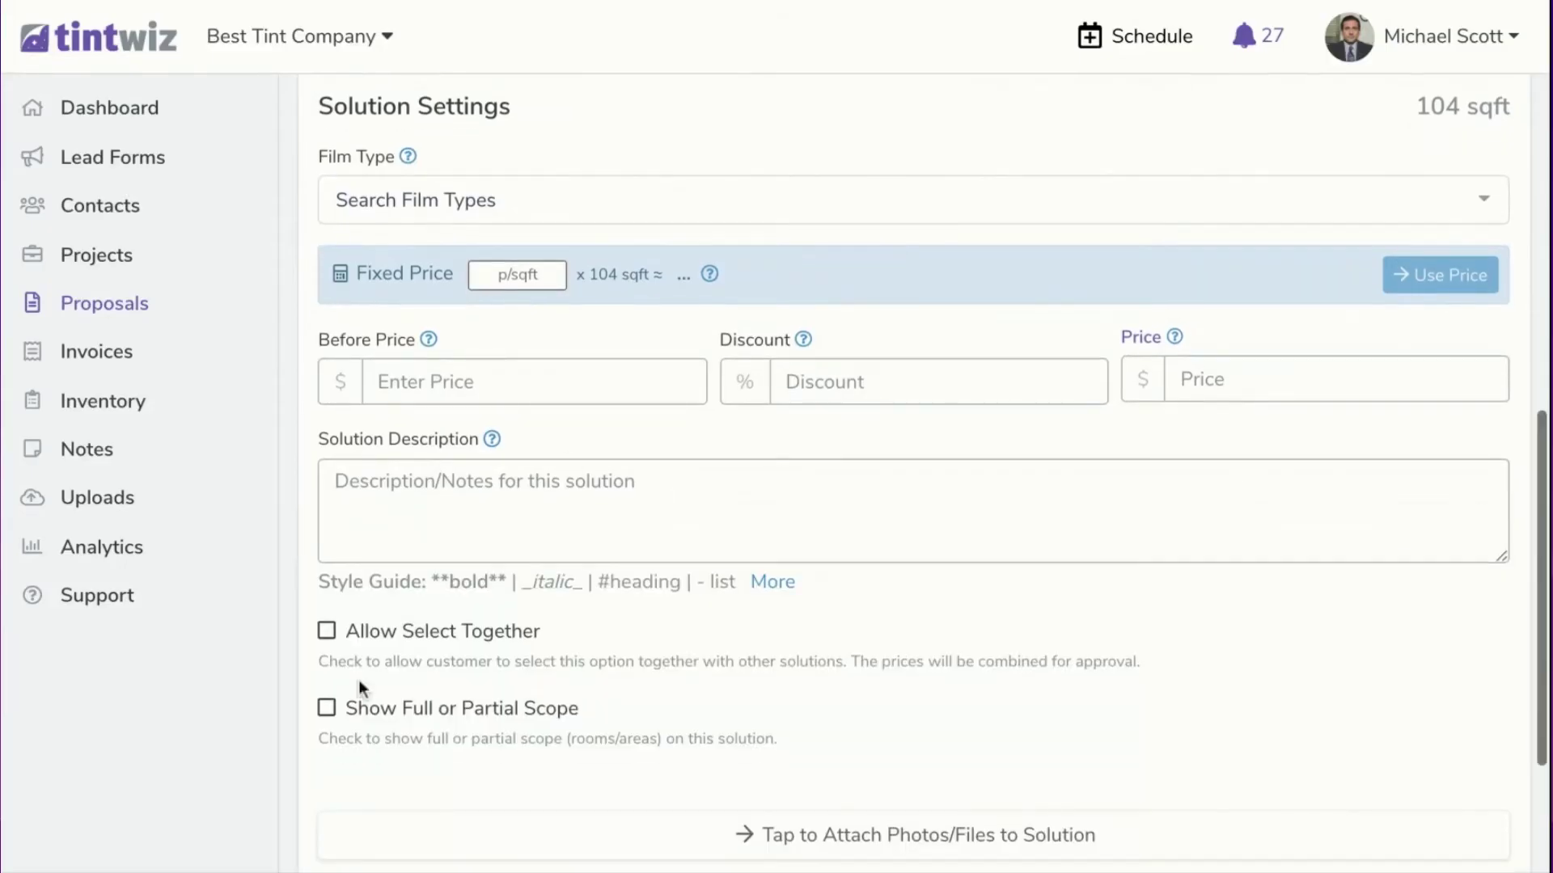
Step: Limit the new solution's scope to the Kitchen skylight, excluding the Living Room
{"action": "left_click", "coordinate": [355, 725]}
{"action": "scroll", "coordinate": [1314, 630], "scroll_direction": "up", "scroll_amount": 1}
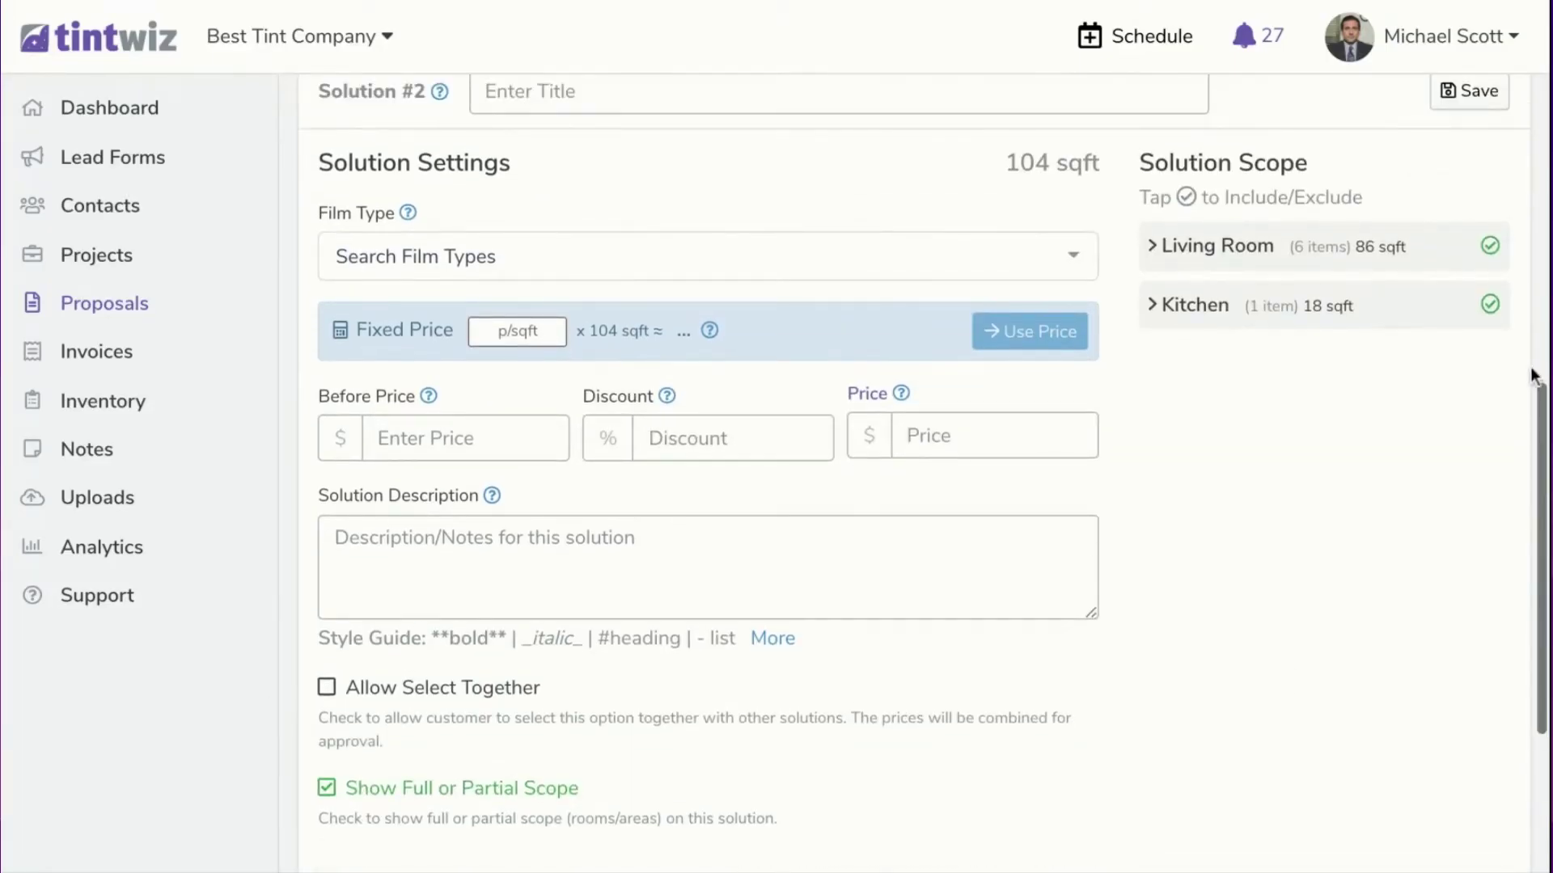
{"action": "left_click", "coordinate": [1491, 247]}
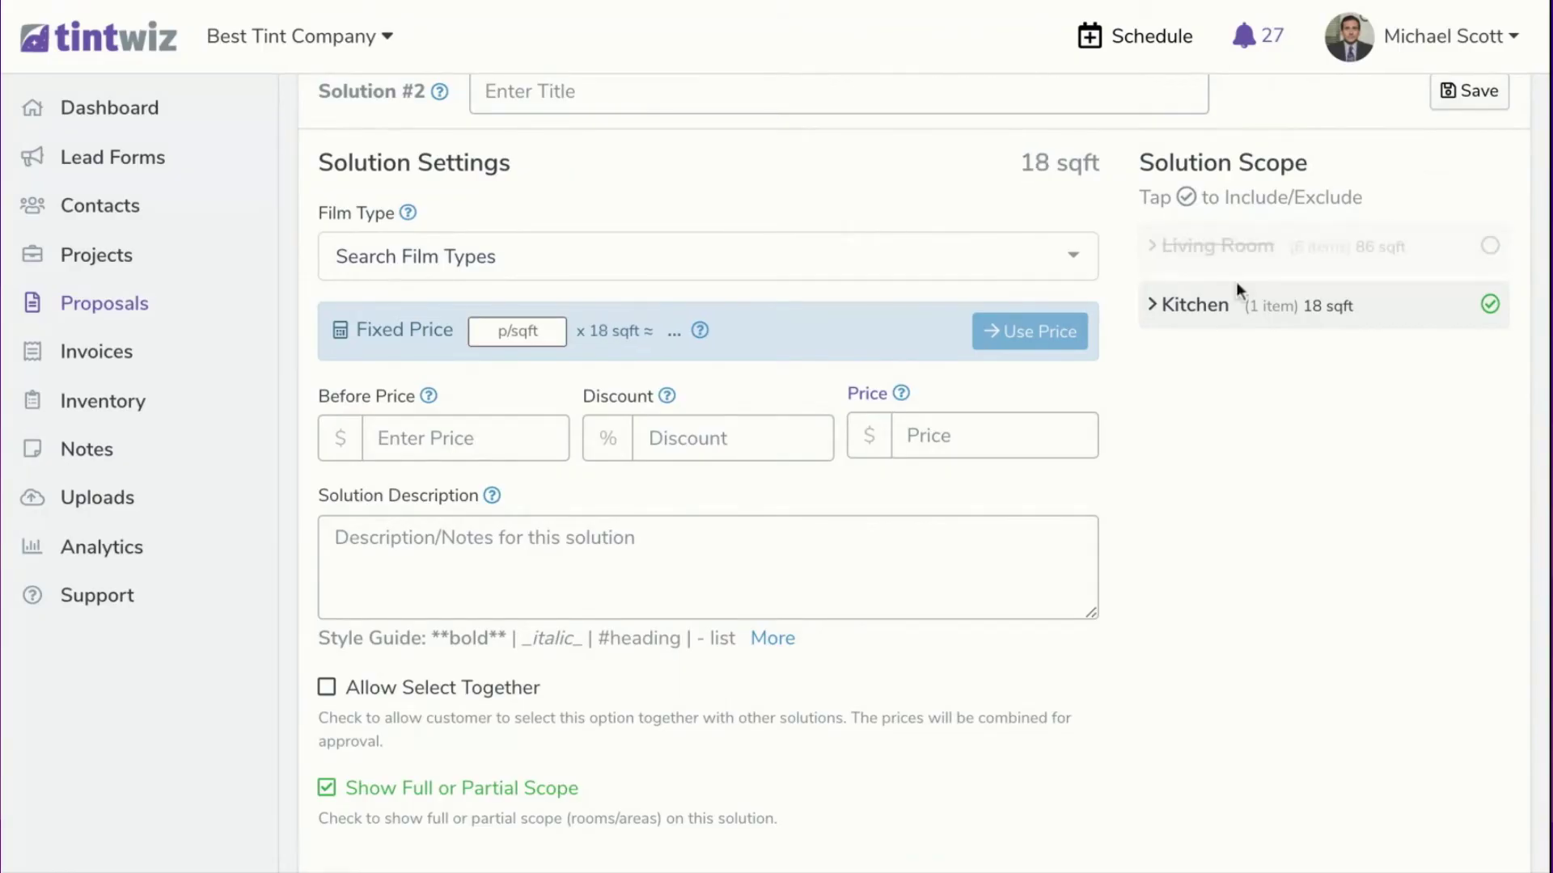
{"action": "left_click", "coordinate": [1175, 309]}
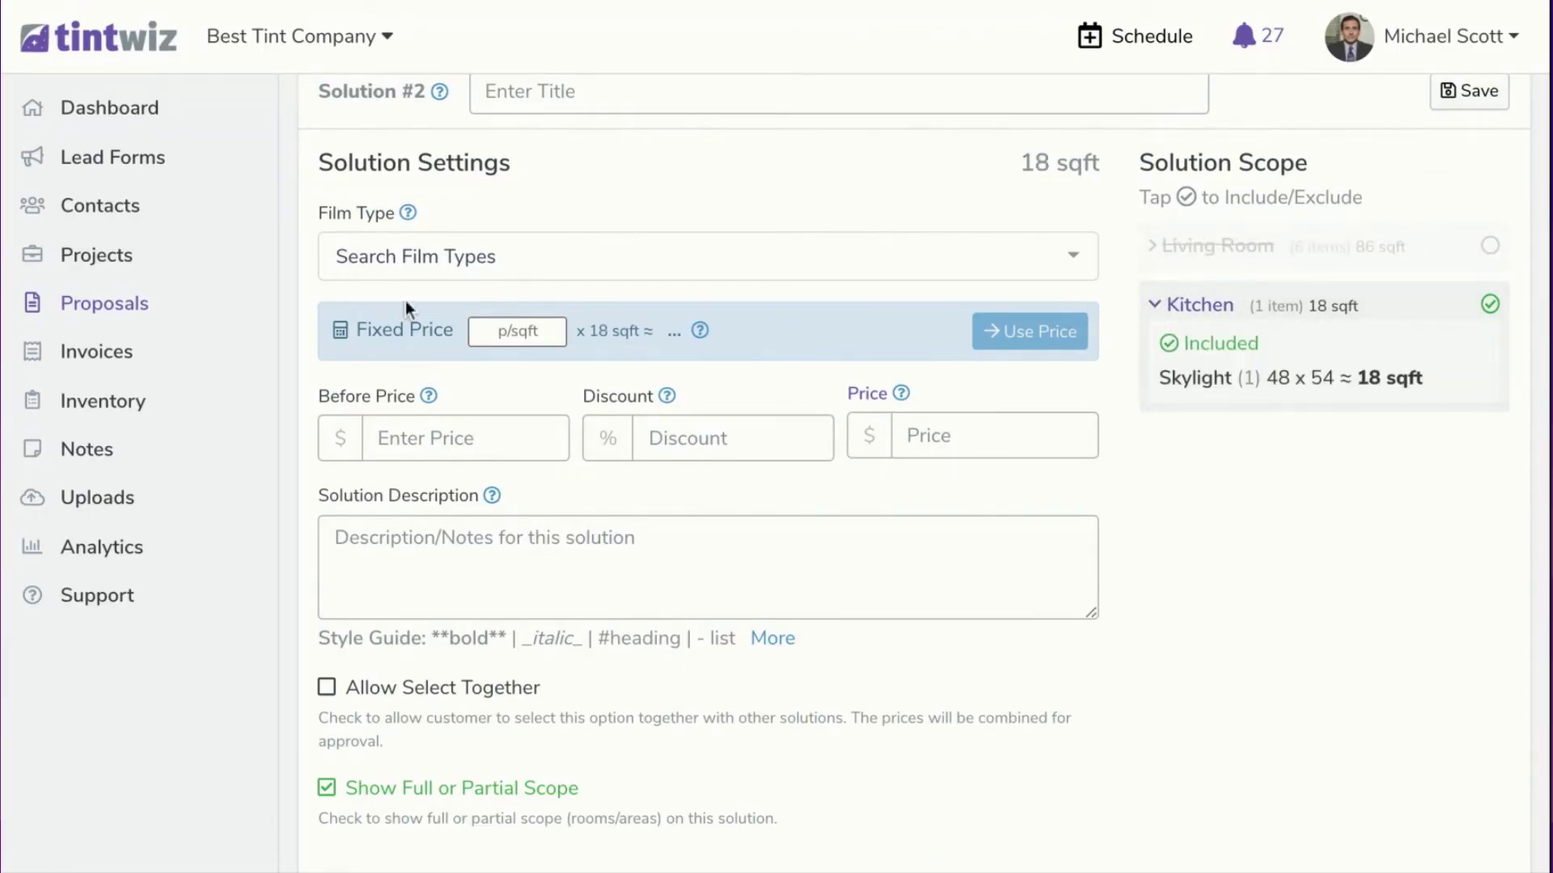
Step: Assign Vista VS 70 SR CDF film at $350.00 and save Solution #2
{"action": "left_click", "coordinate": [439, 257]}
{"action": "type", "text": "vs70"}
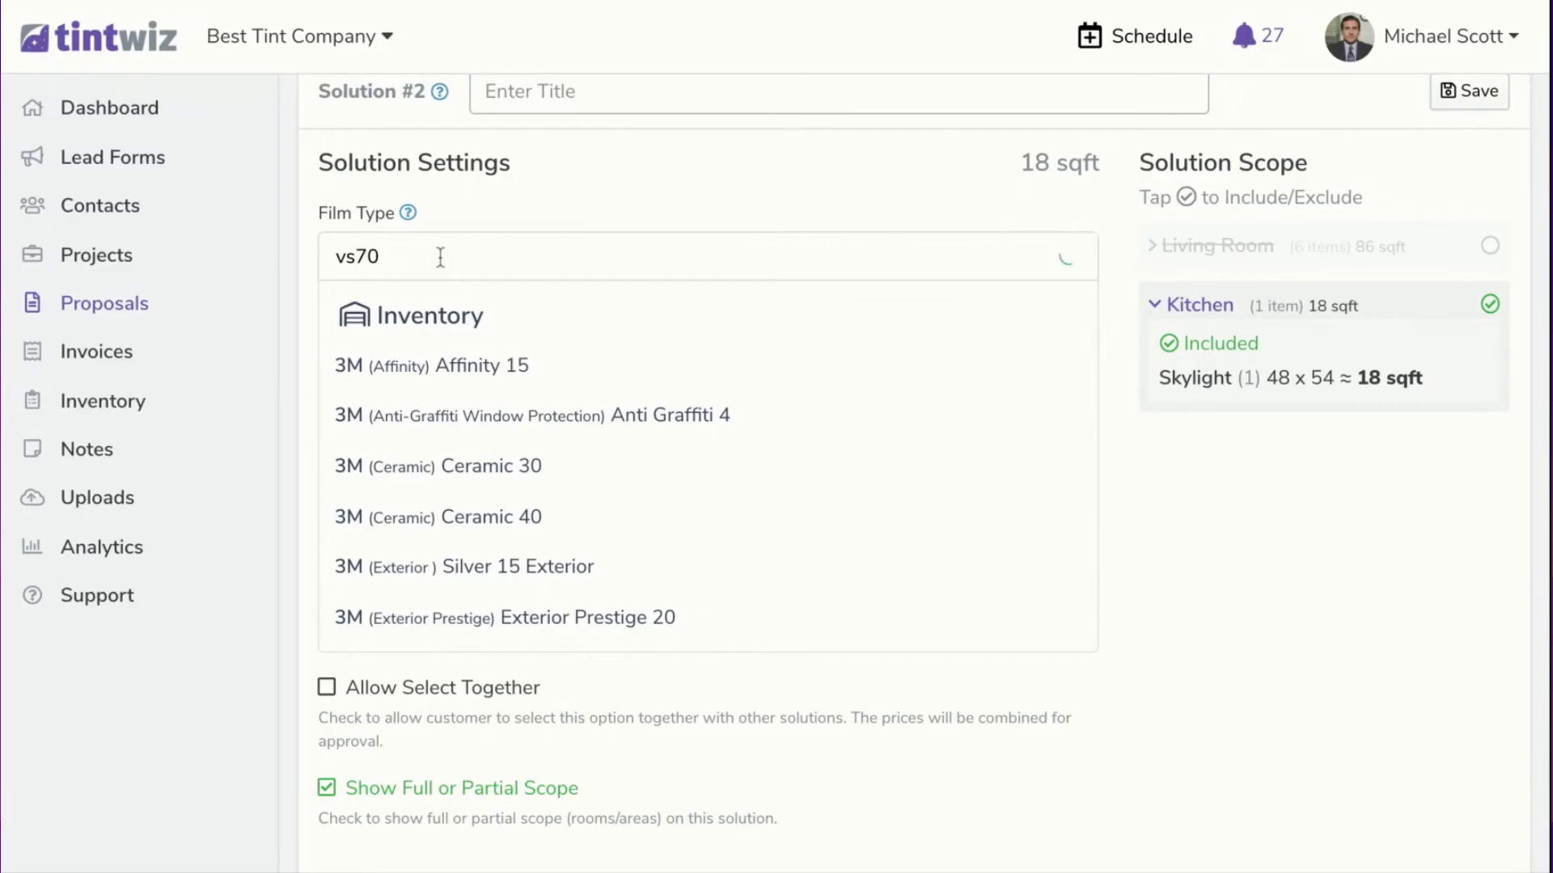
{"action": "left_click", "coordinate": [481, 366]}
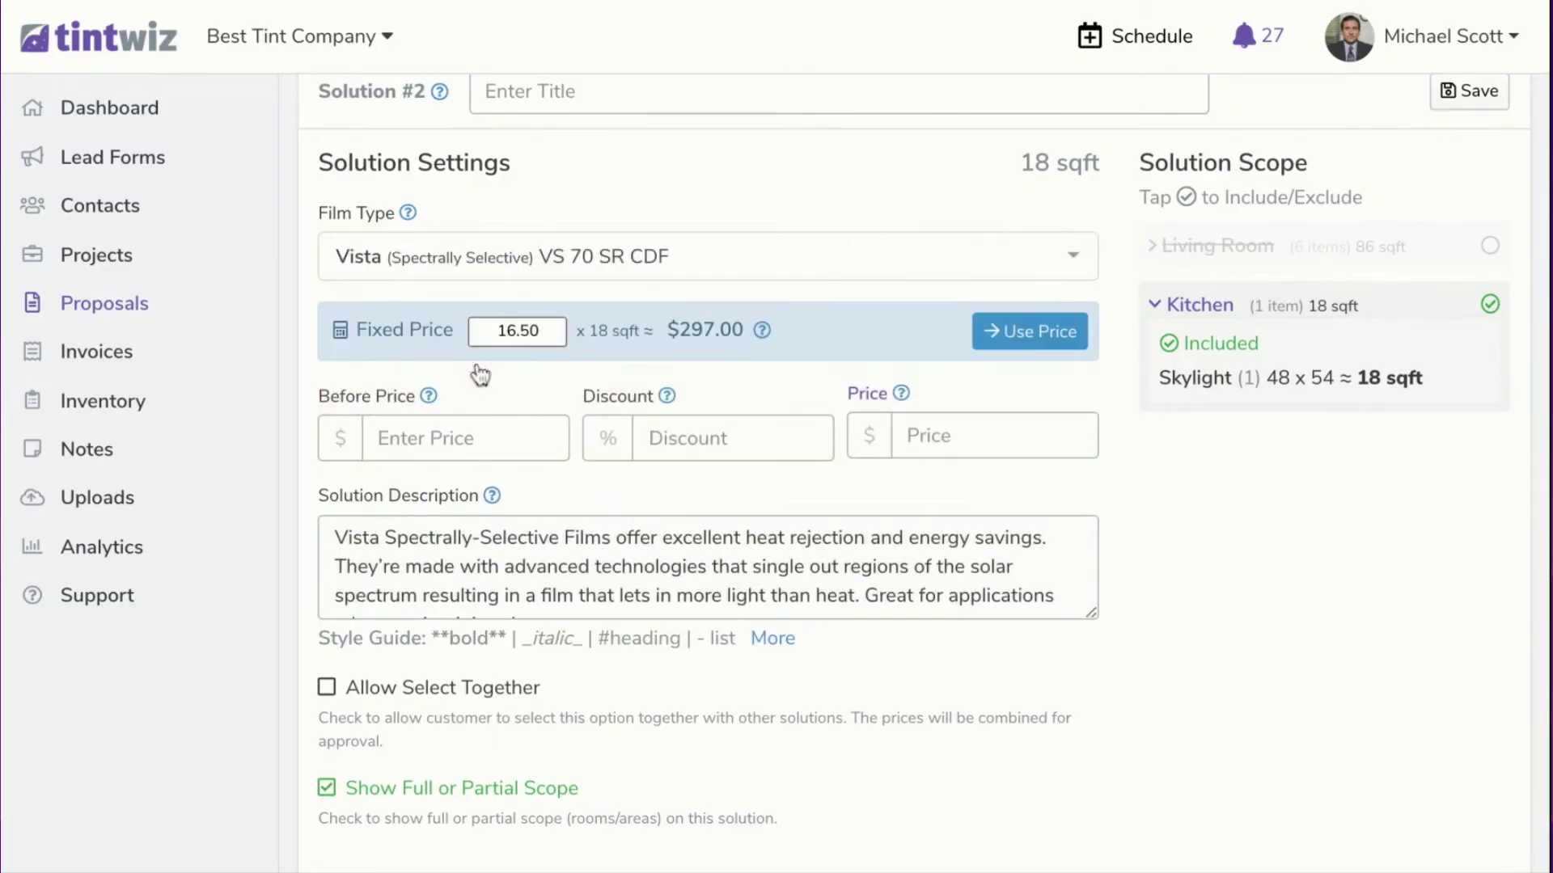
{"action": "left_click", "coordinate": [944, 422]}
{"action": "type", "text": "350.00"}
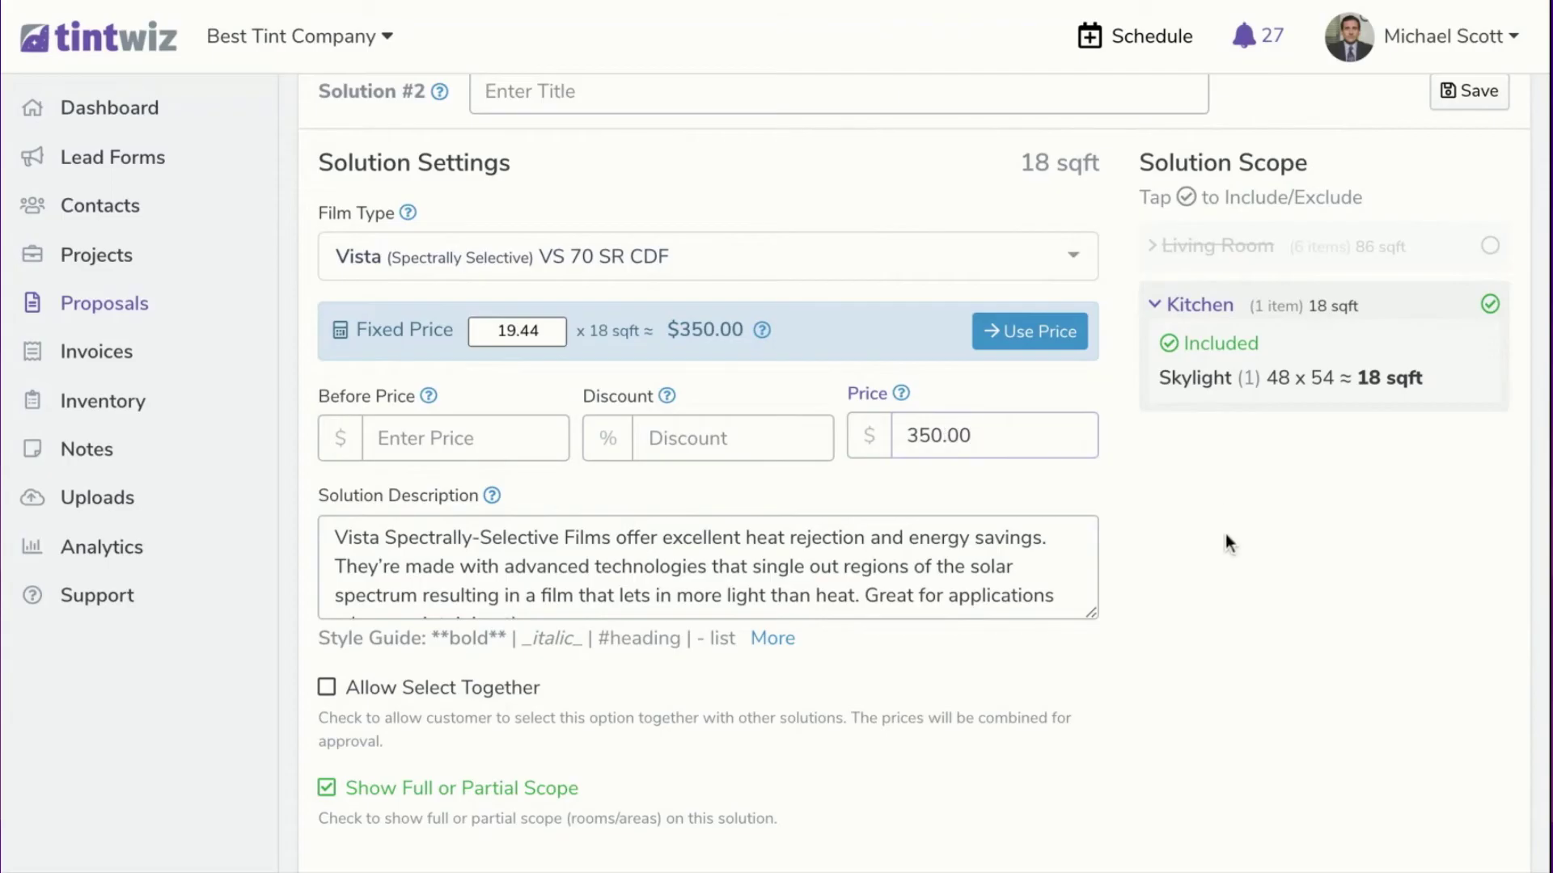
{"action": "scroll", "coordinate": [1225, 534], "scroll_direction": "down", "scroll_amount": 2}
{"action": "left_click", "coordinate": [1381, 767]}
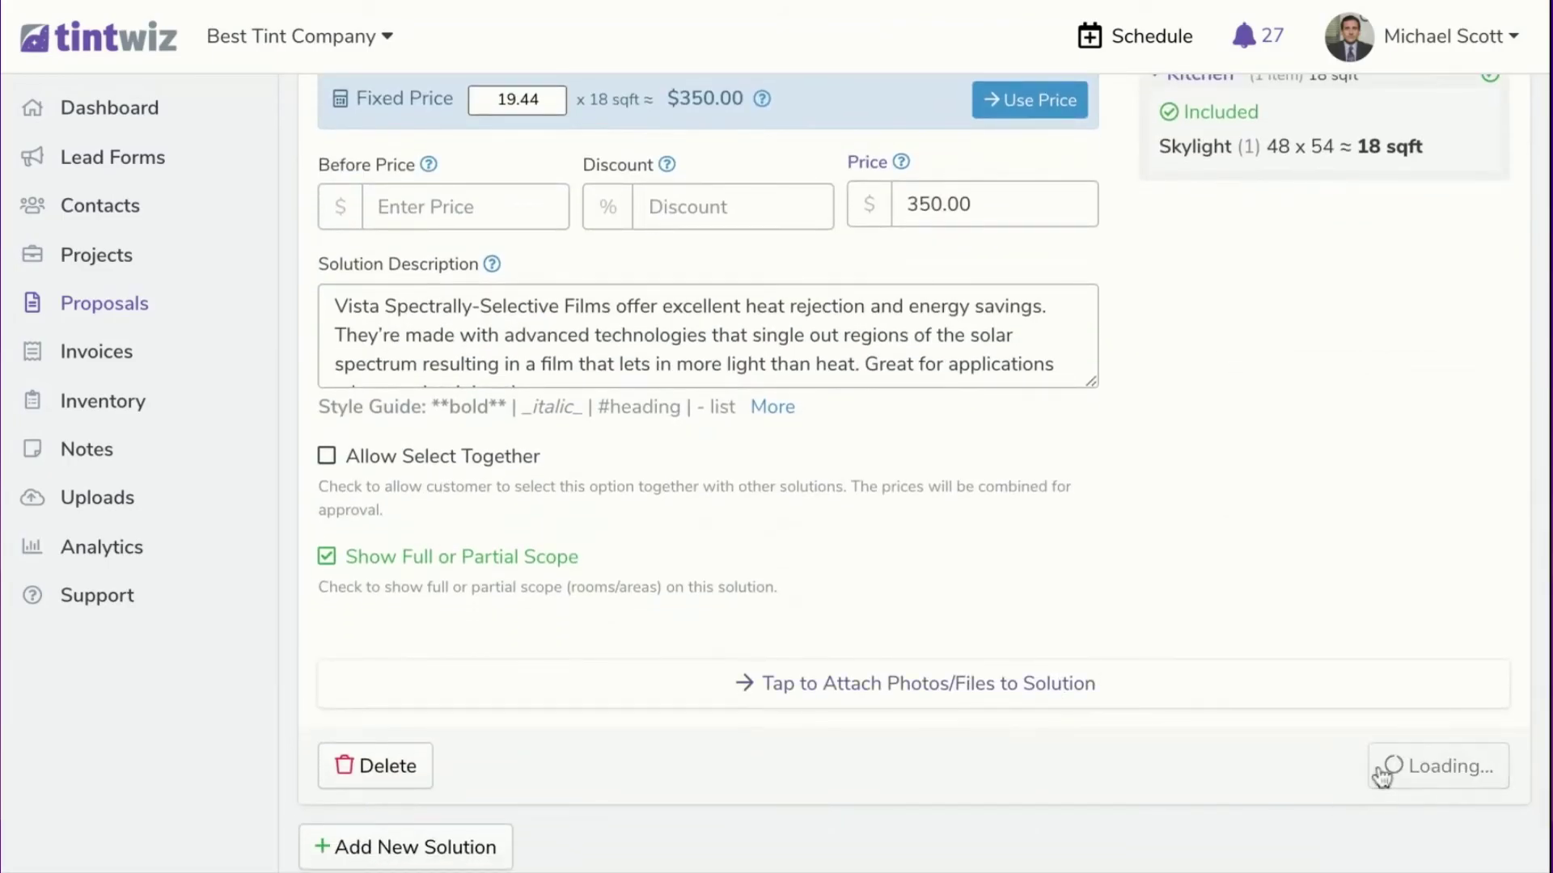
{"action": "scroll", "coordinate": [753, 542], "scroll_direction": "up", "scroll_amount": 2}
{"action": "scroll", "coordinate": [609, 510], "scroll_direction": "up", "scroll_amount": 3}
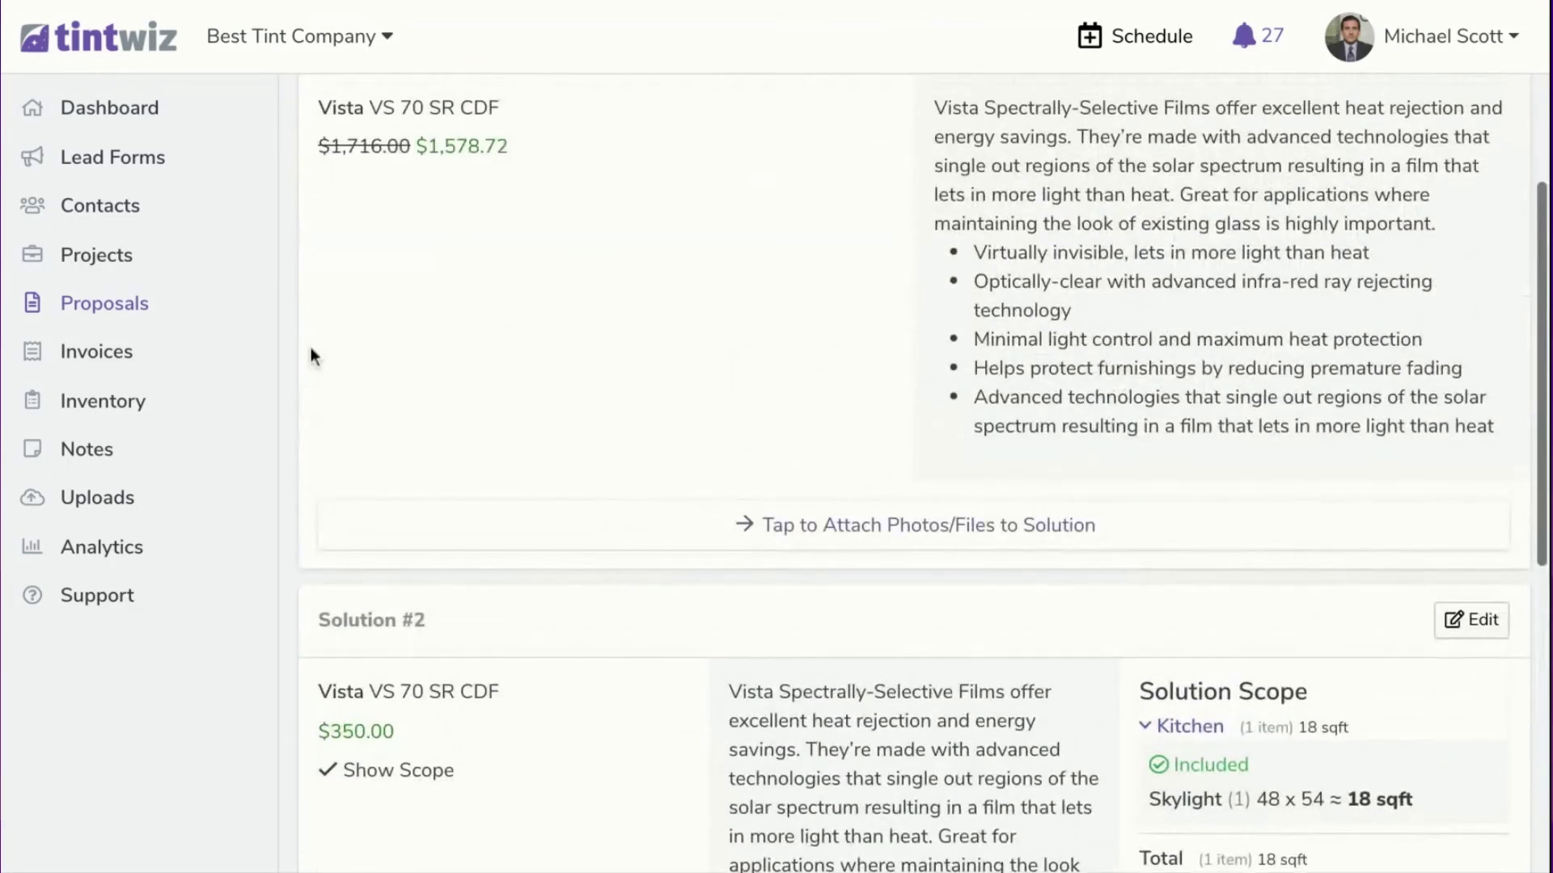
{"action": "scroll", "coordinate": [749, 489], "scroll_direction": "up", "scroll_amount": 2}
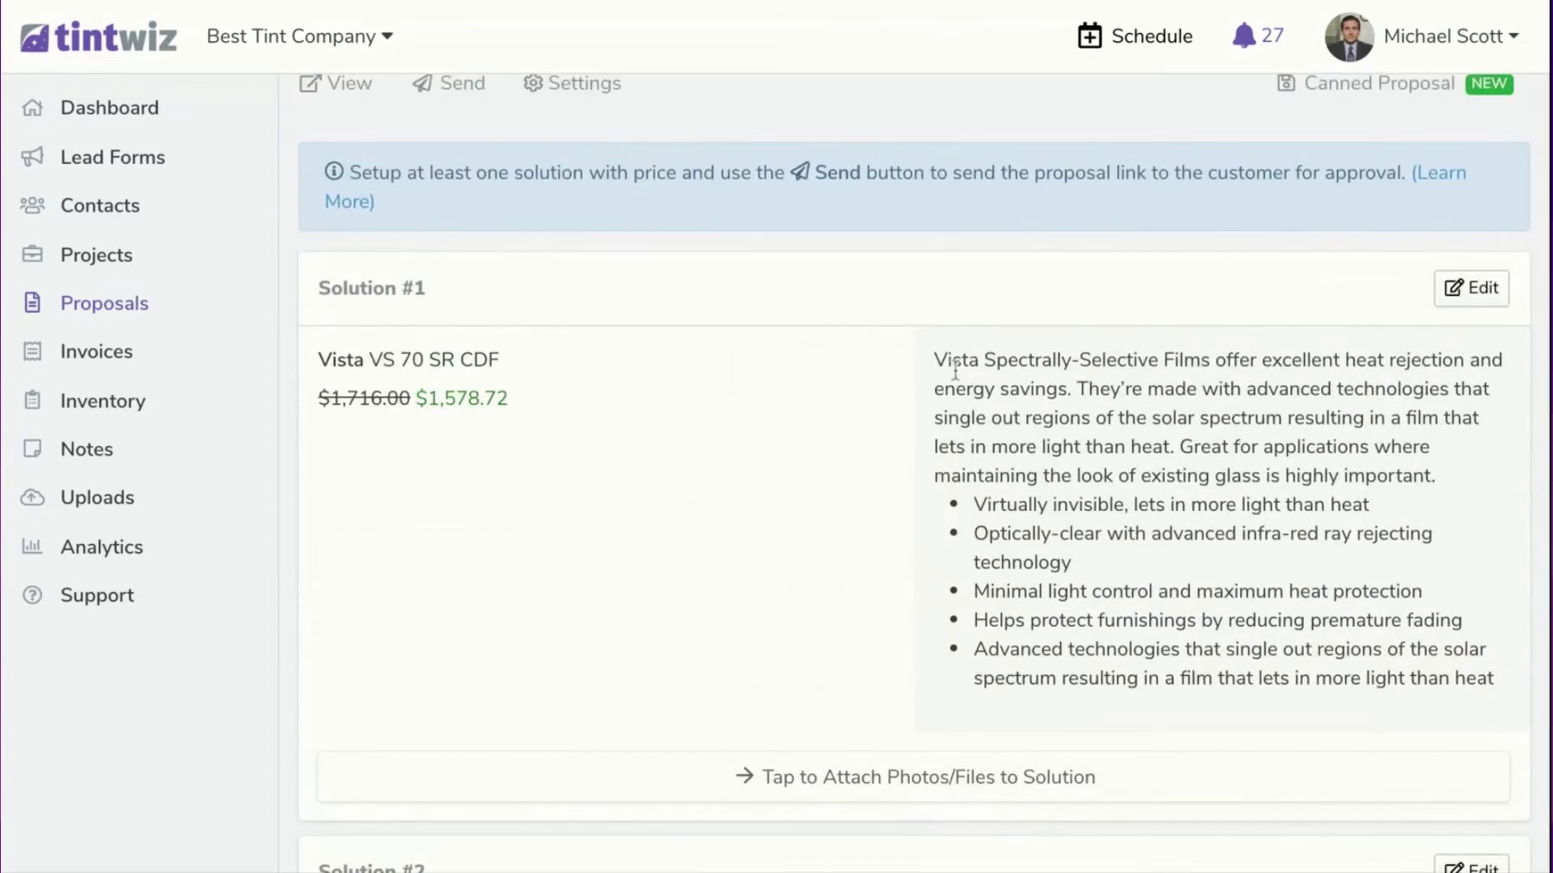
{"action": "scroll", "coordinate": [1002, 400], "scroll_direction": "down", "scroll_amount": 5}
{"action": "scroll", "coordinate": [754, 666], "scroll_direction": "down", "scroll_amount": 2}
{"action": "scroll", "coordinate": [754, 666], "scroll_direction": "down", "scroll_amount": 1}
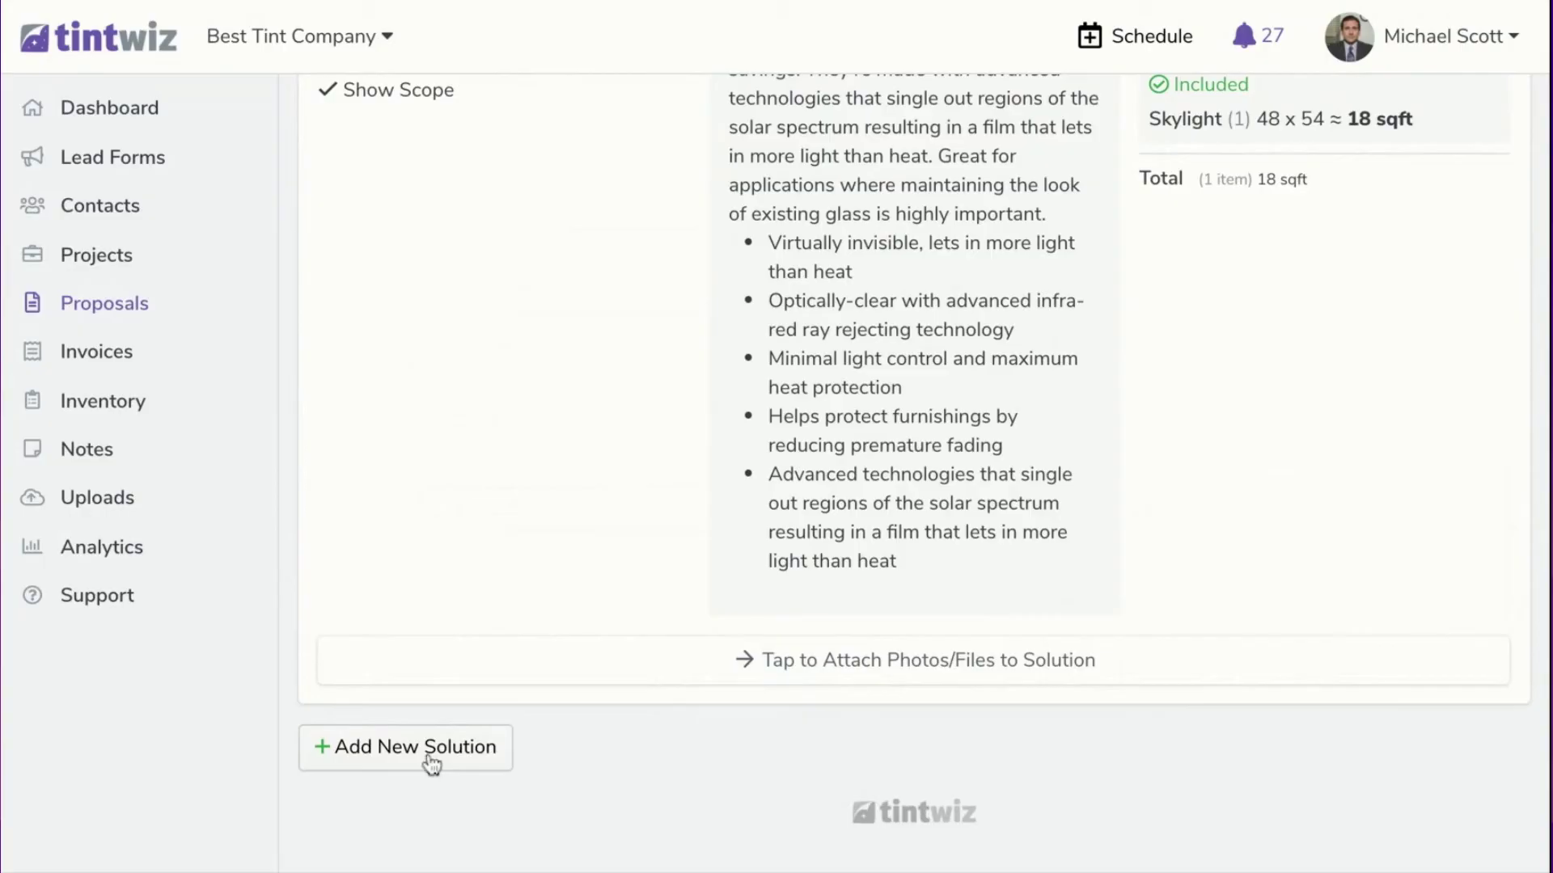
{"action": "scroll", "coordinate": [437, 711], "scroll_direction": "up", "scroll_amount": 10}
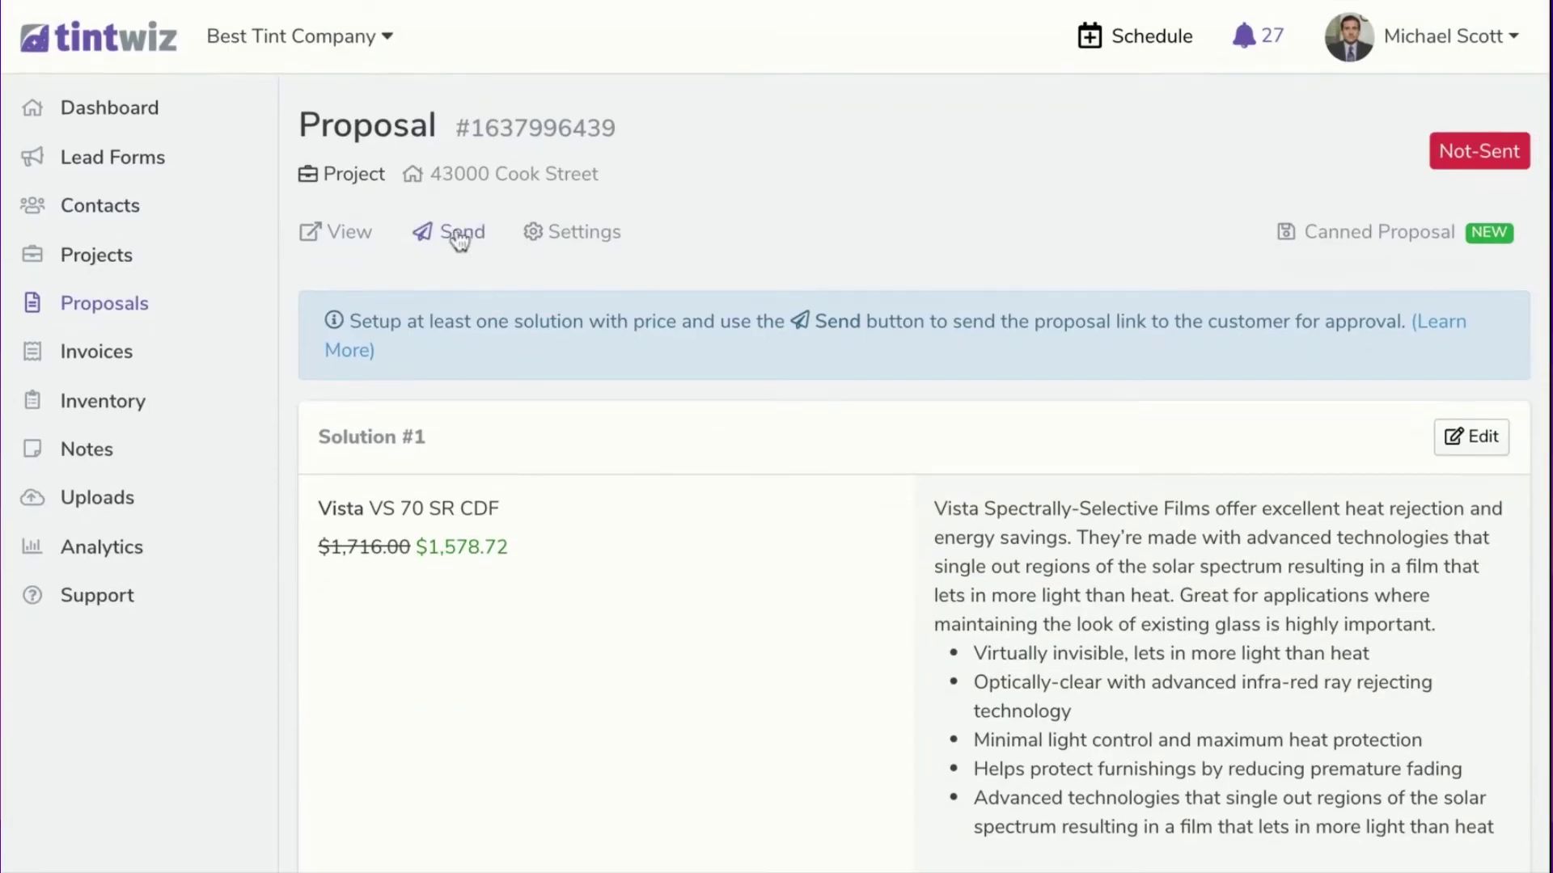
{"action": "left_click", "coordinate": [455, 234]}
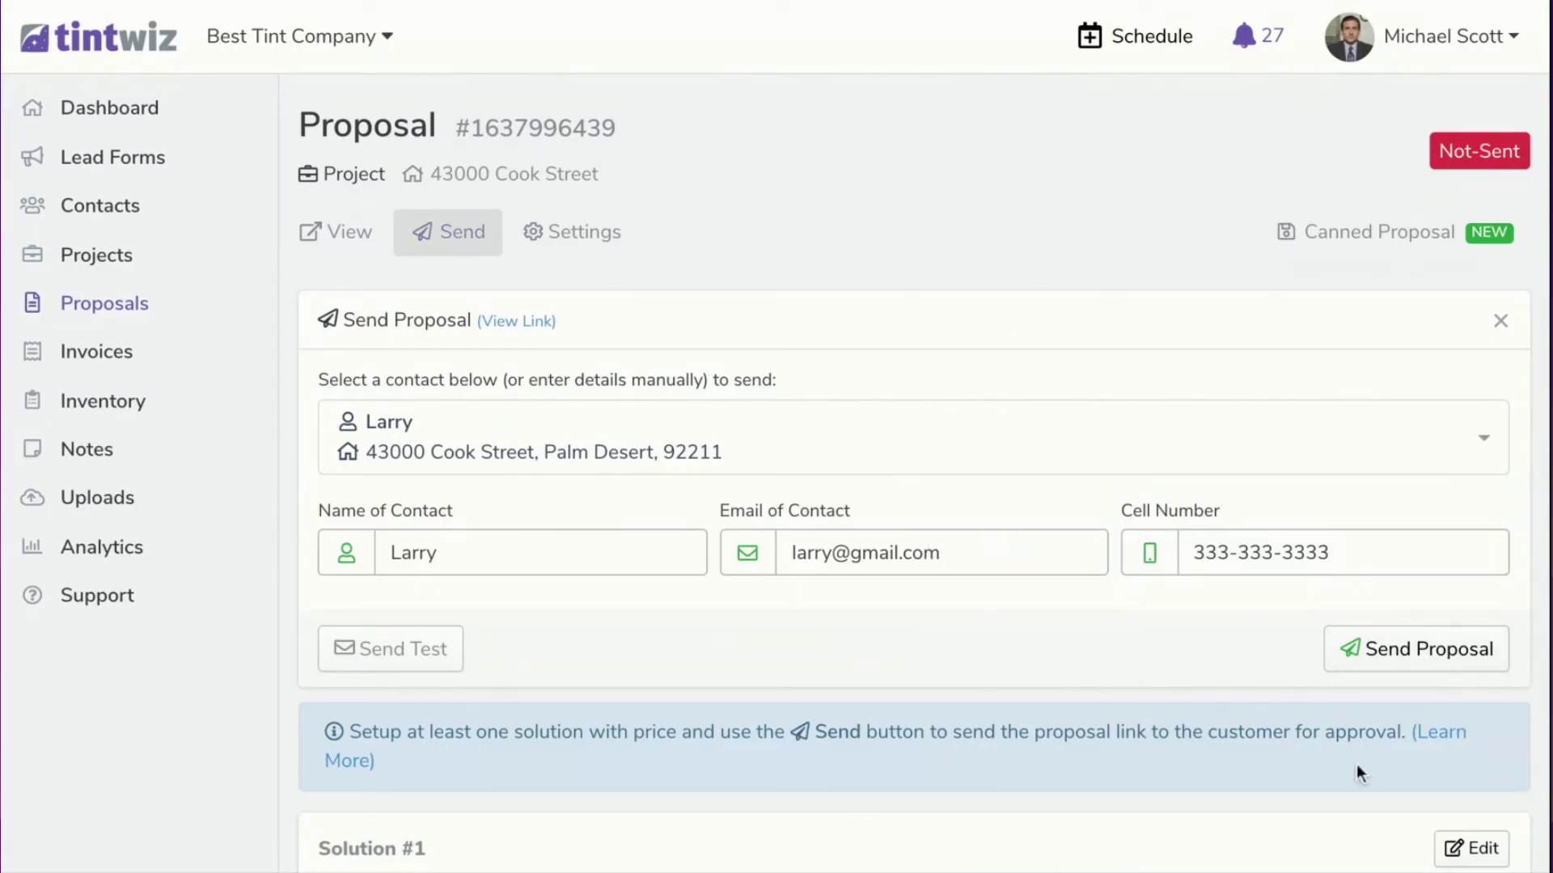
Step: Send the proposal to Larry, confirm, and reopen its sending details showing Sent
{"action": "left_click", "coordinate": [1454, 662]}
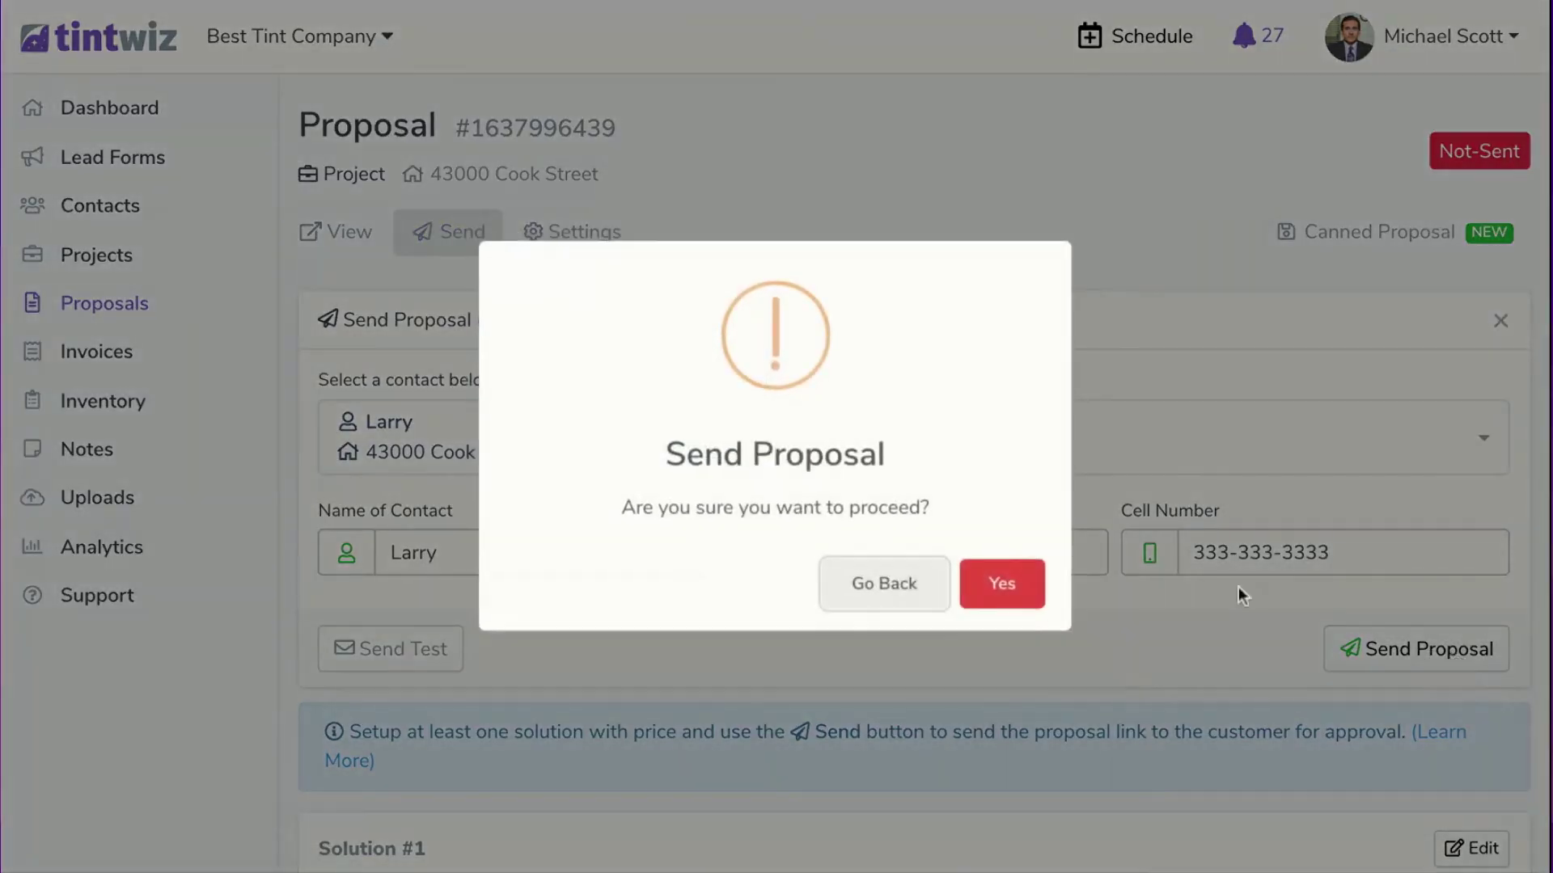
{"action": "left_click", "coordinate": [1023, 591]}
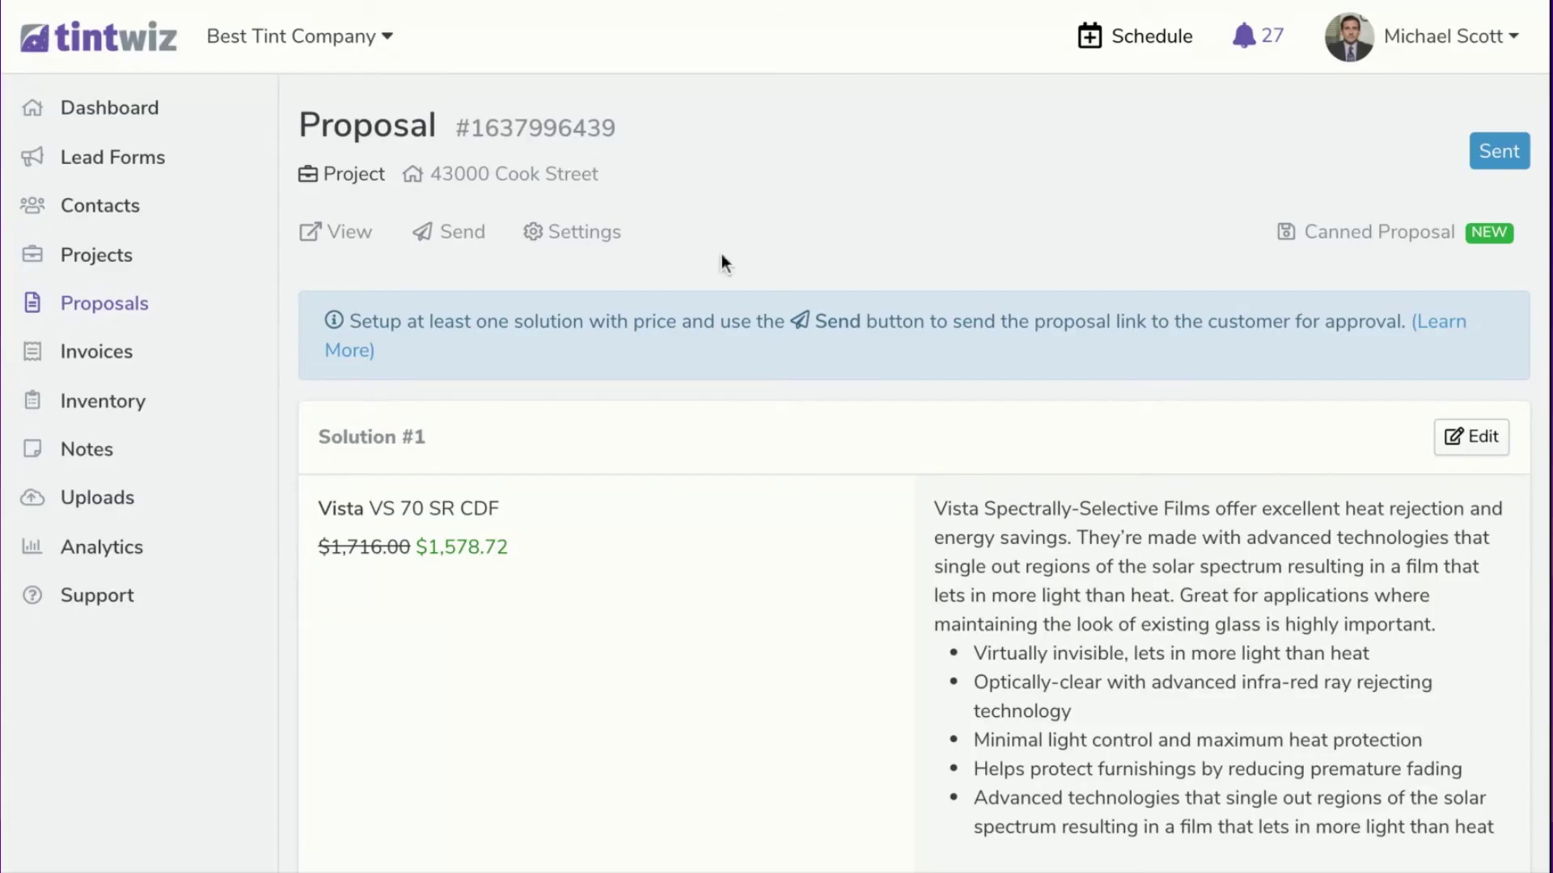
{"action": "left_click", "coordinate": [461, 239]}
{"action": "double_click", "coordinate": [488, 717]}
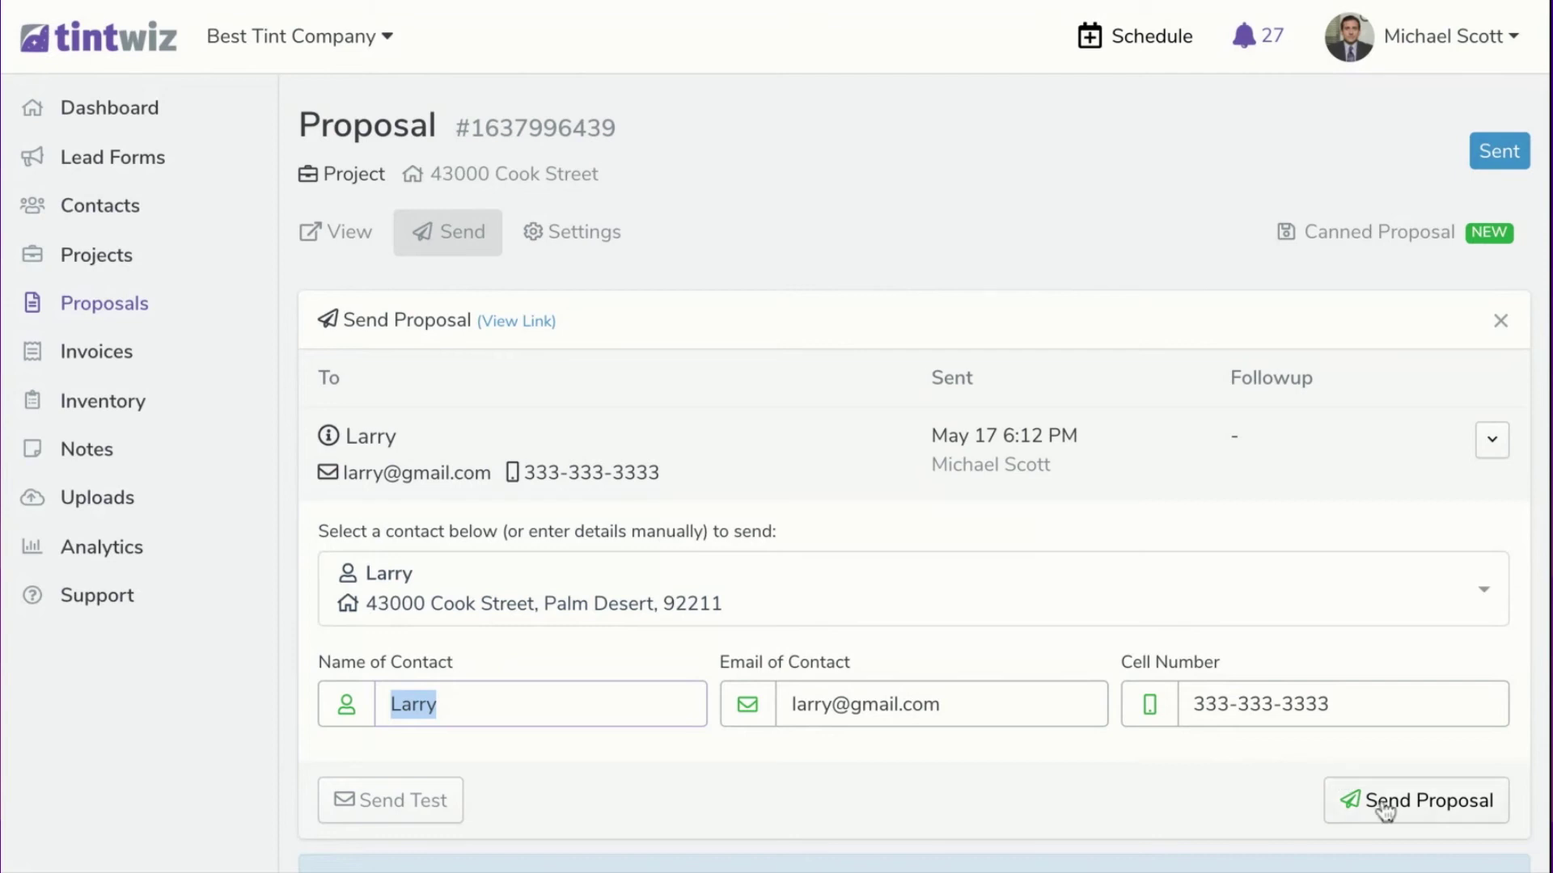
{"action": "double_click", "coordinate": [1243, 442]}
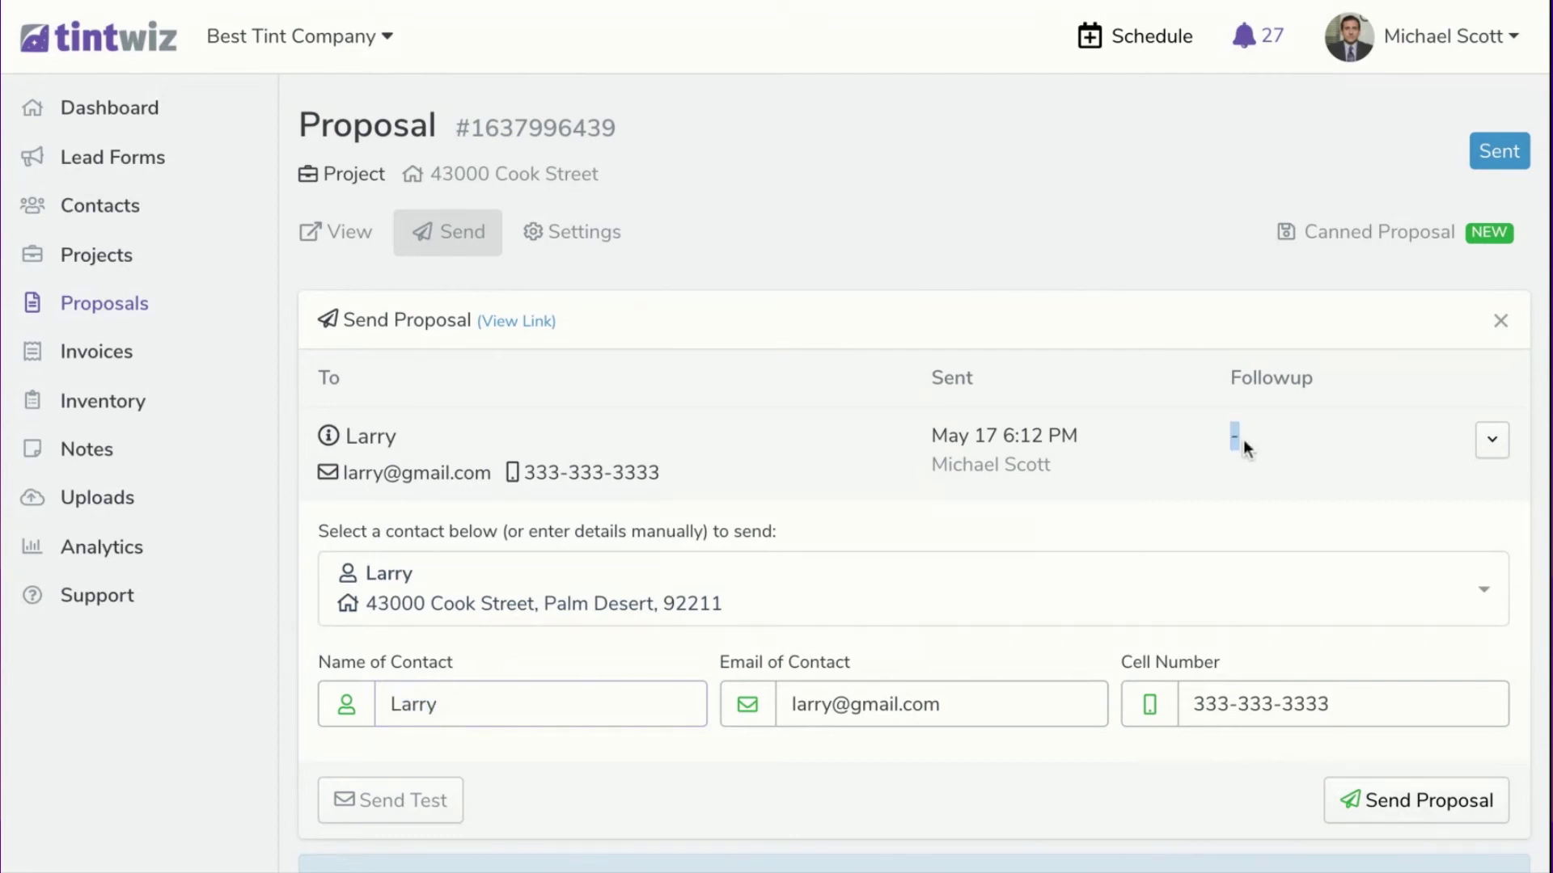
{"action": "left_click", "coordinate": [1399, 430]}
{"action": "left_click", "coordinate": [345, 173]}
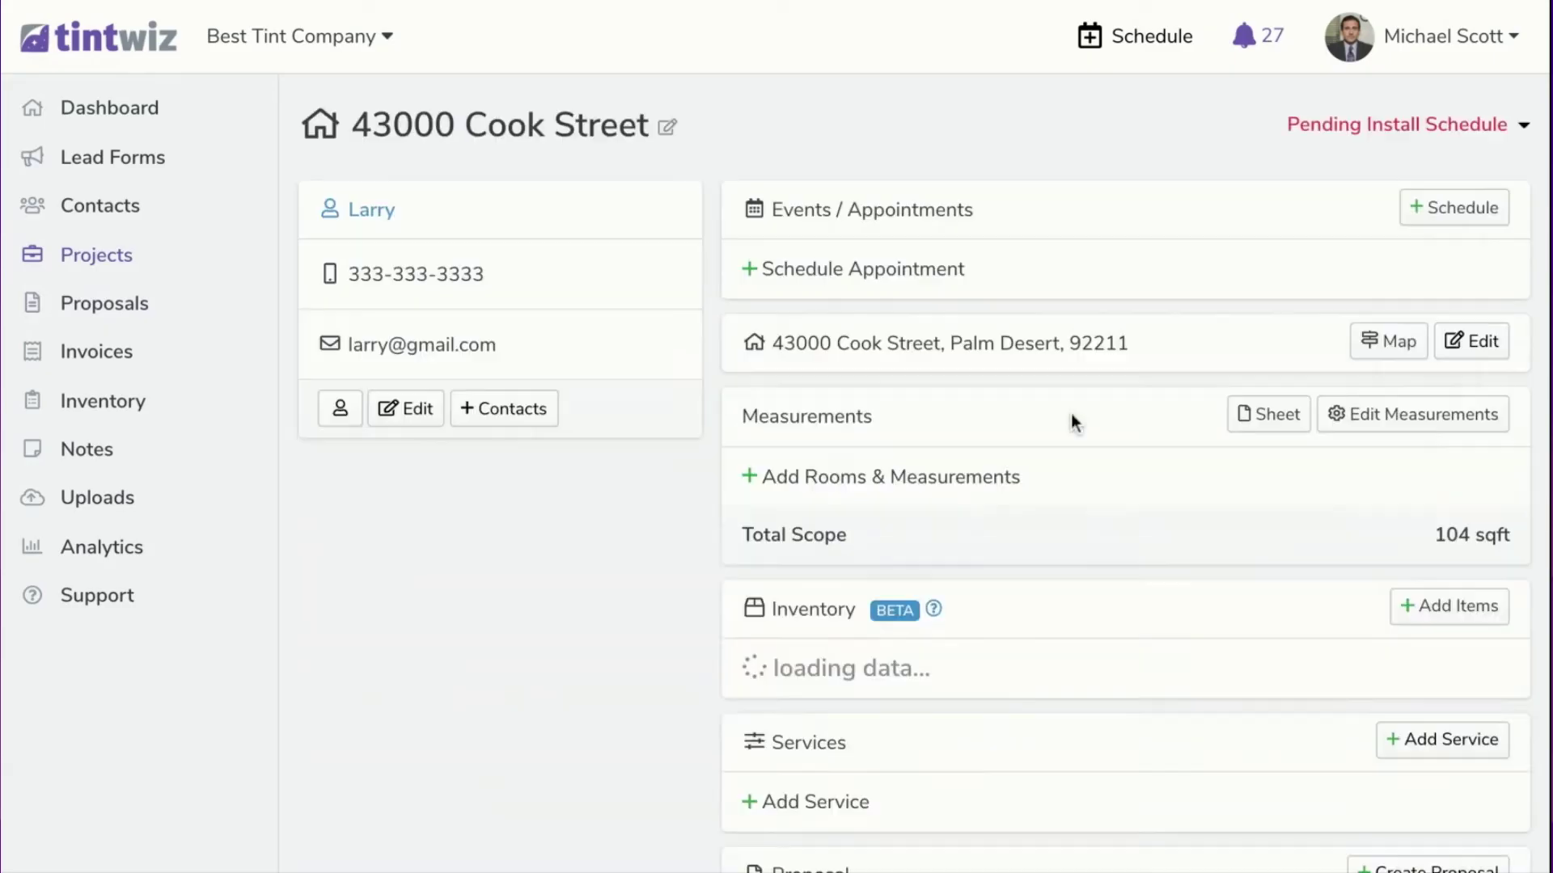
{"action": "scroll", "coordinate": [1073, 420], "scroll_direction": "down", "scroll_amount": 1}
{"action": "scroll", "coordinate": [1071, 414], "scroll_direction": "down", "scroll_amount": 1}
{"action": "scroll", "coordinate": [1072, 413], "scroll_direction": "down", "scroll_amount": 2}
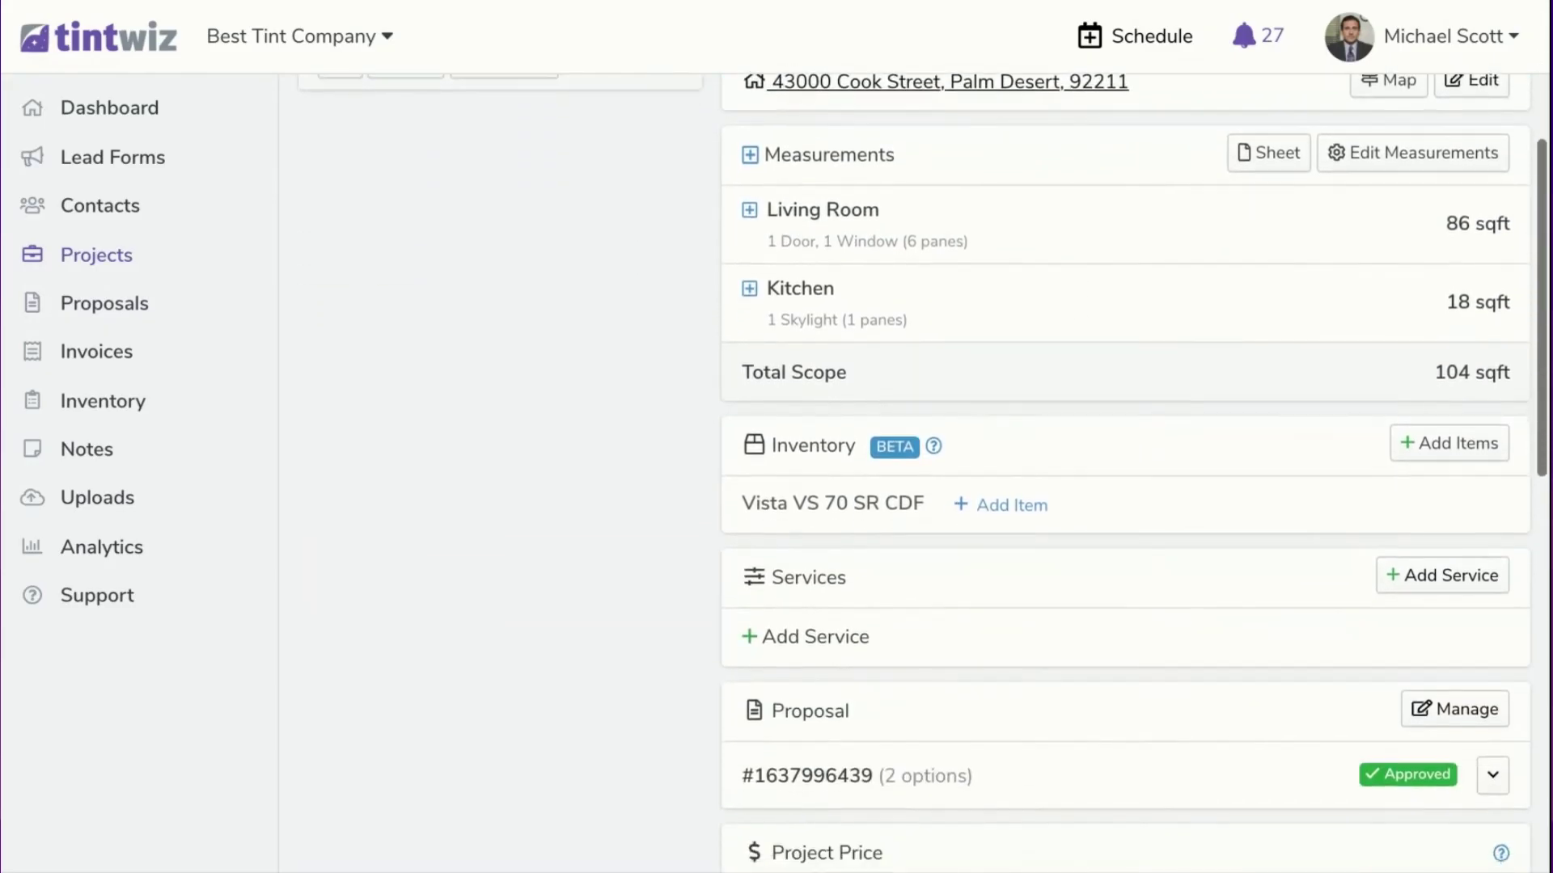
{"action": "scroll", "coordinate": [1072, 414], "scroll_direction": "down", "scroll_amount": 1}
{"action": "scroll", "coordinate": [1126, 461], "scroll_direction": "down", "scroll_amount": 1}
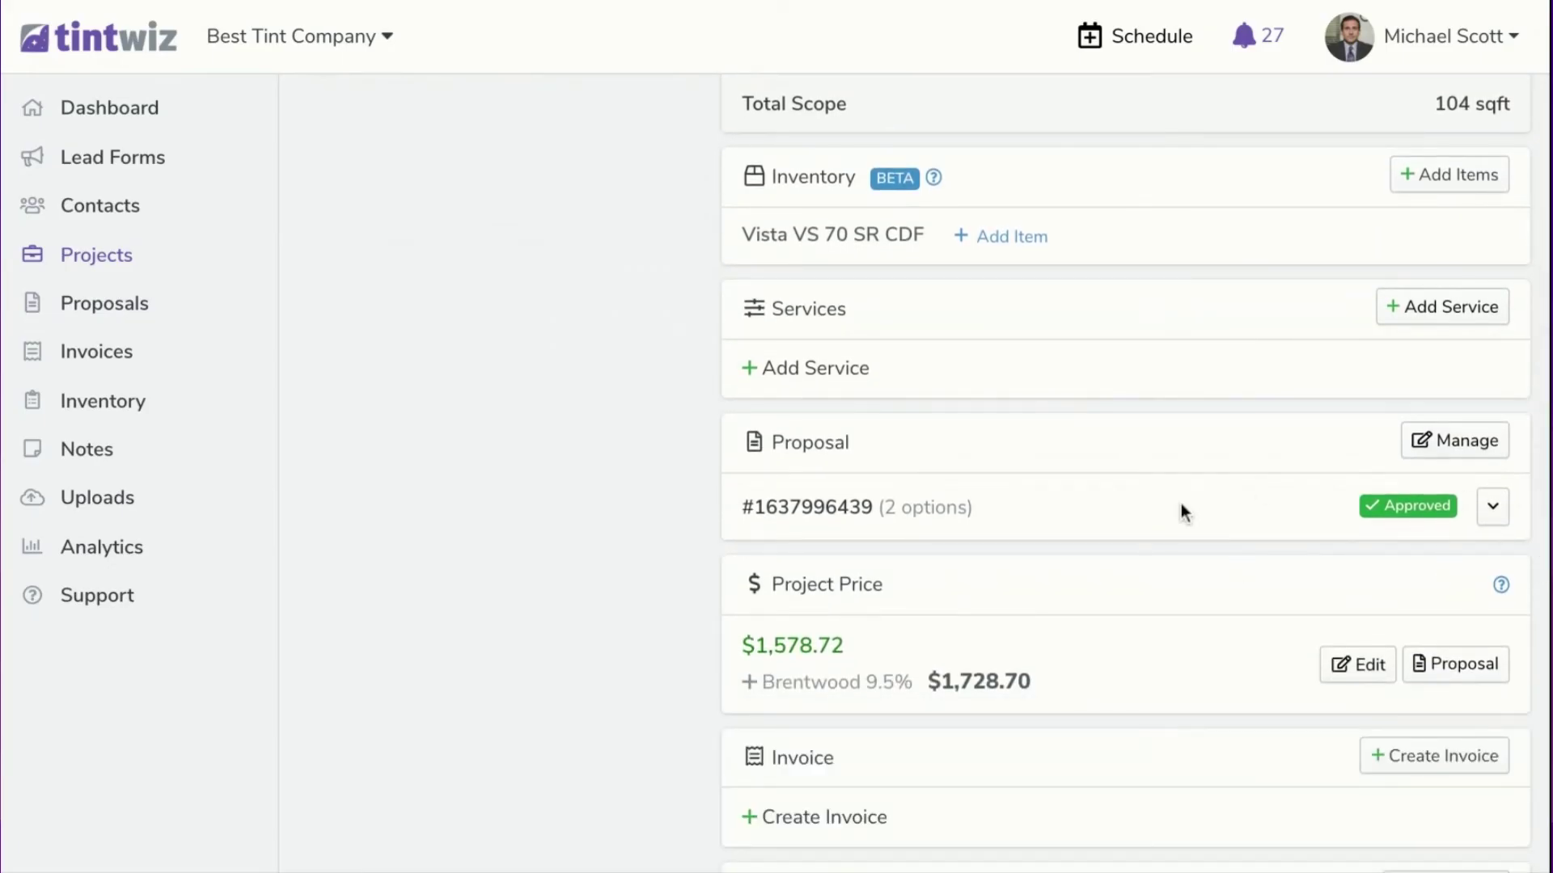
{"action": "scroll", "coordinate": [1182, 513], "scroll_direction": "down", "scroll_amount": 2}
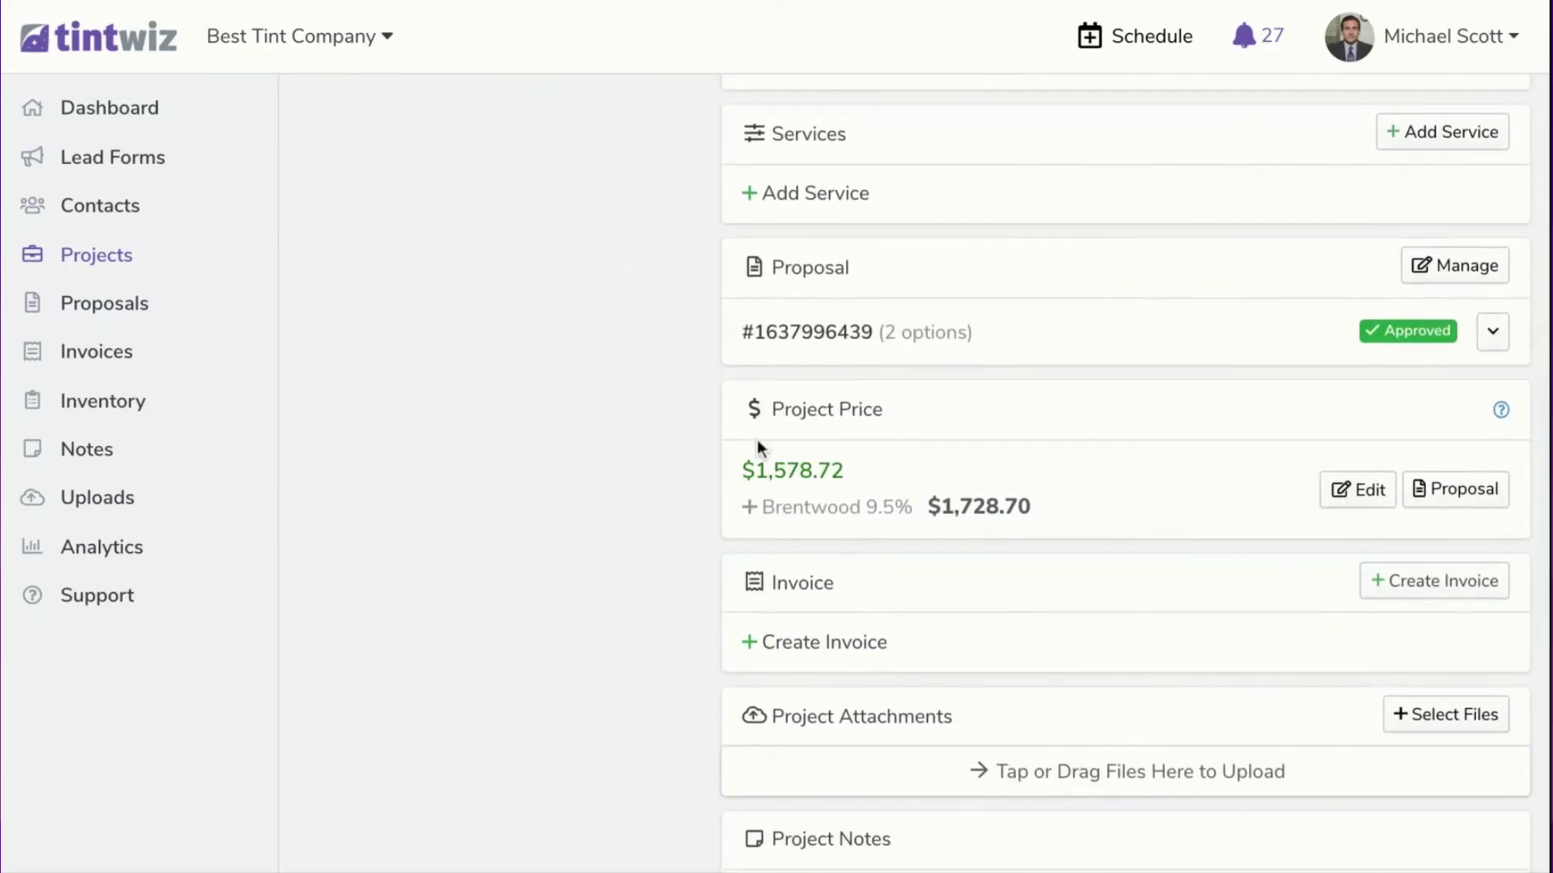
{"action": "scroll", "coordinate": [756, 439], "scroll_direction": "down", "scroll_amount": 1}
{"action": "scroll", "coordinate": [757, 439], "scroll_direction": "up", "scroll_amount": 2}
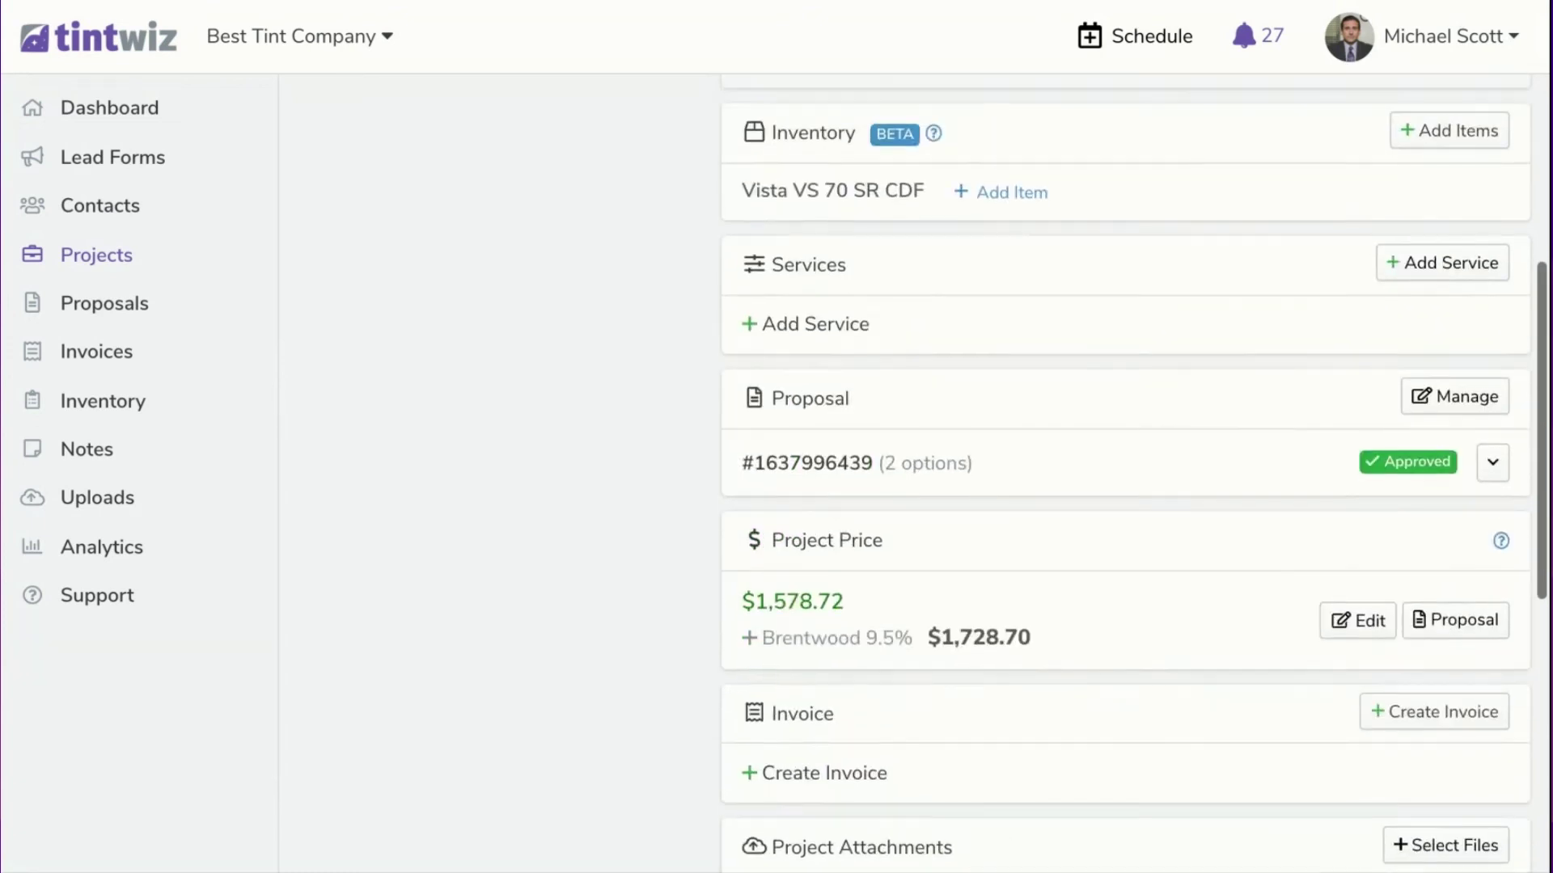
{"action": "scroll", "coordinate": [757, 439], "scroll_direction": "up", "scroll_amount": 3}
Step: Expand the Kitchen measurements and start a new invoice billing Larry $1,728.70
{"action": "left_click", "coordinate": [813, 313]}
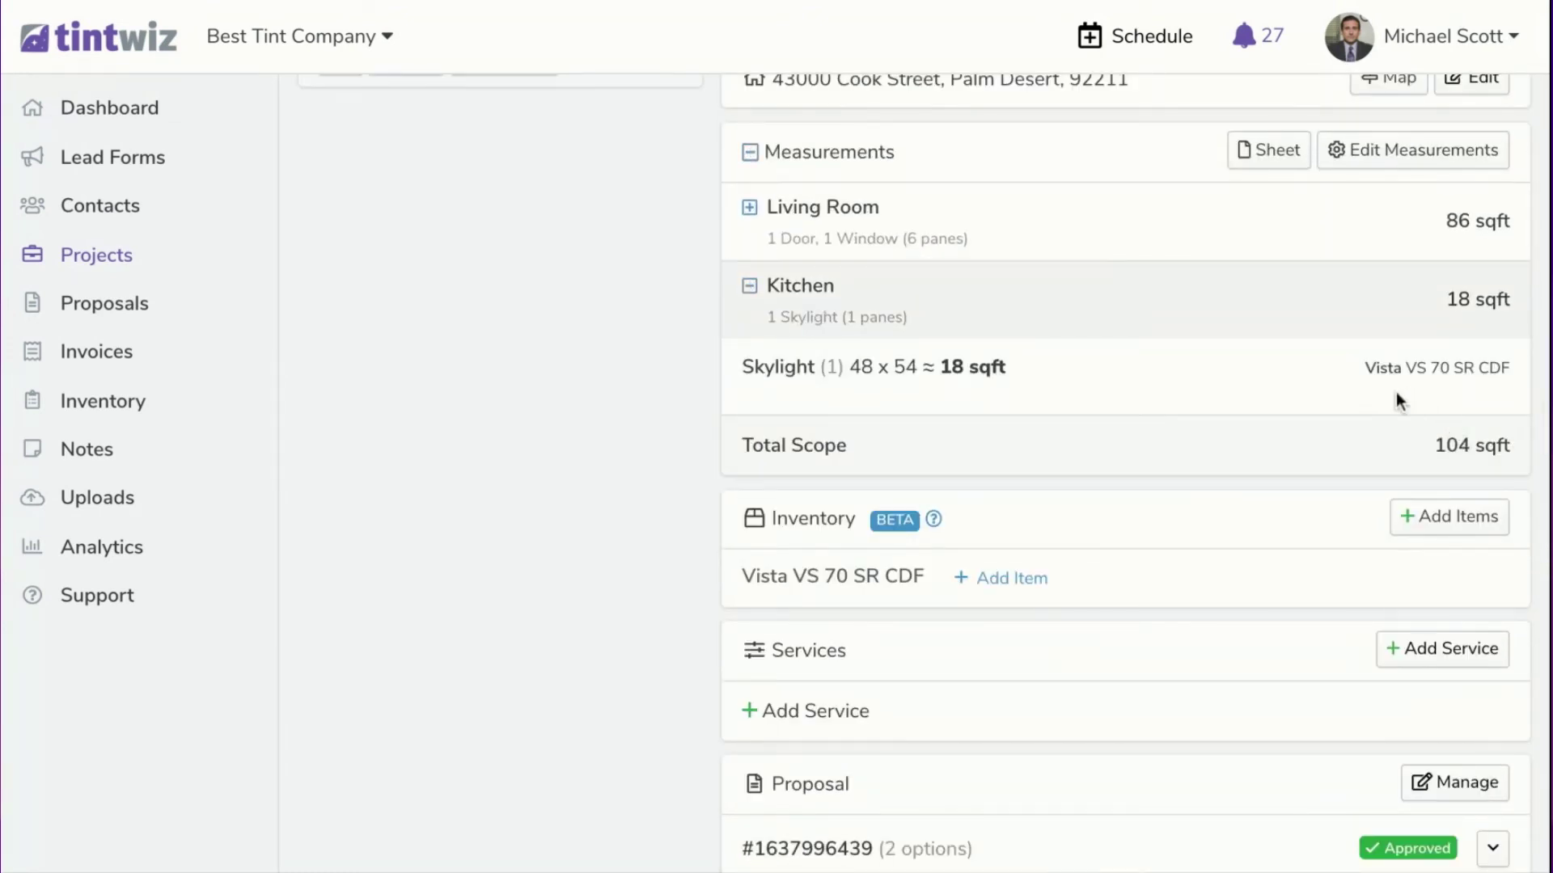
{"action": "scroll", "coordinate": [1396, 392], "scroll_direction": "down", "scroll_amount": 5}
{"action": "scroll", "coordinate": [957, 565], "scroll_direction": "down", "scroll_amount": 1}
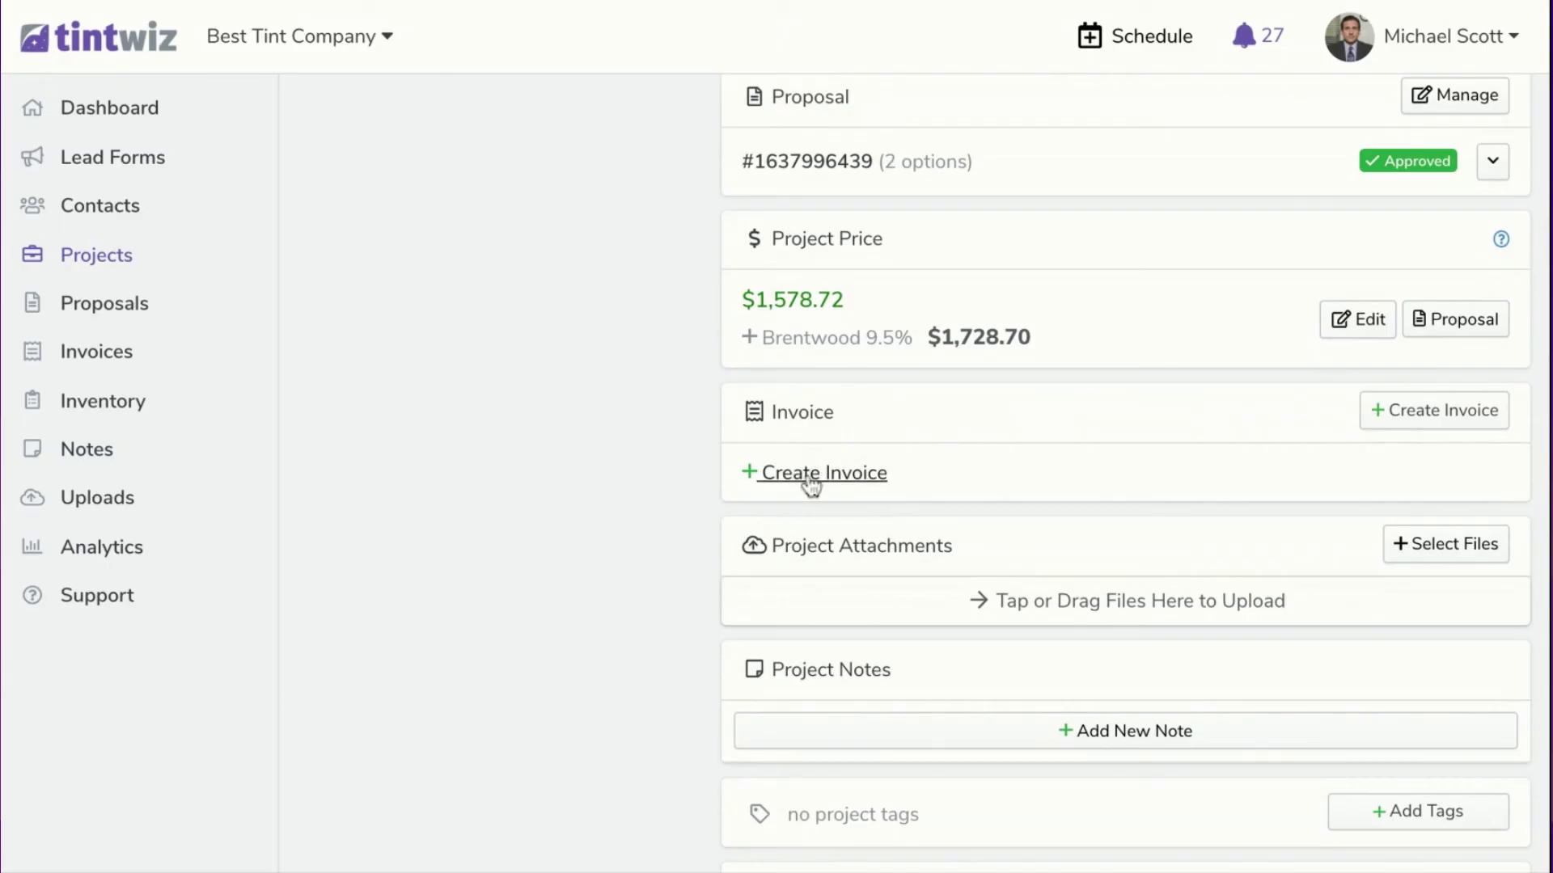
{"action": "left_click", "coordinate": [810, 485]}
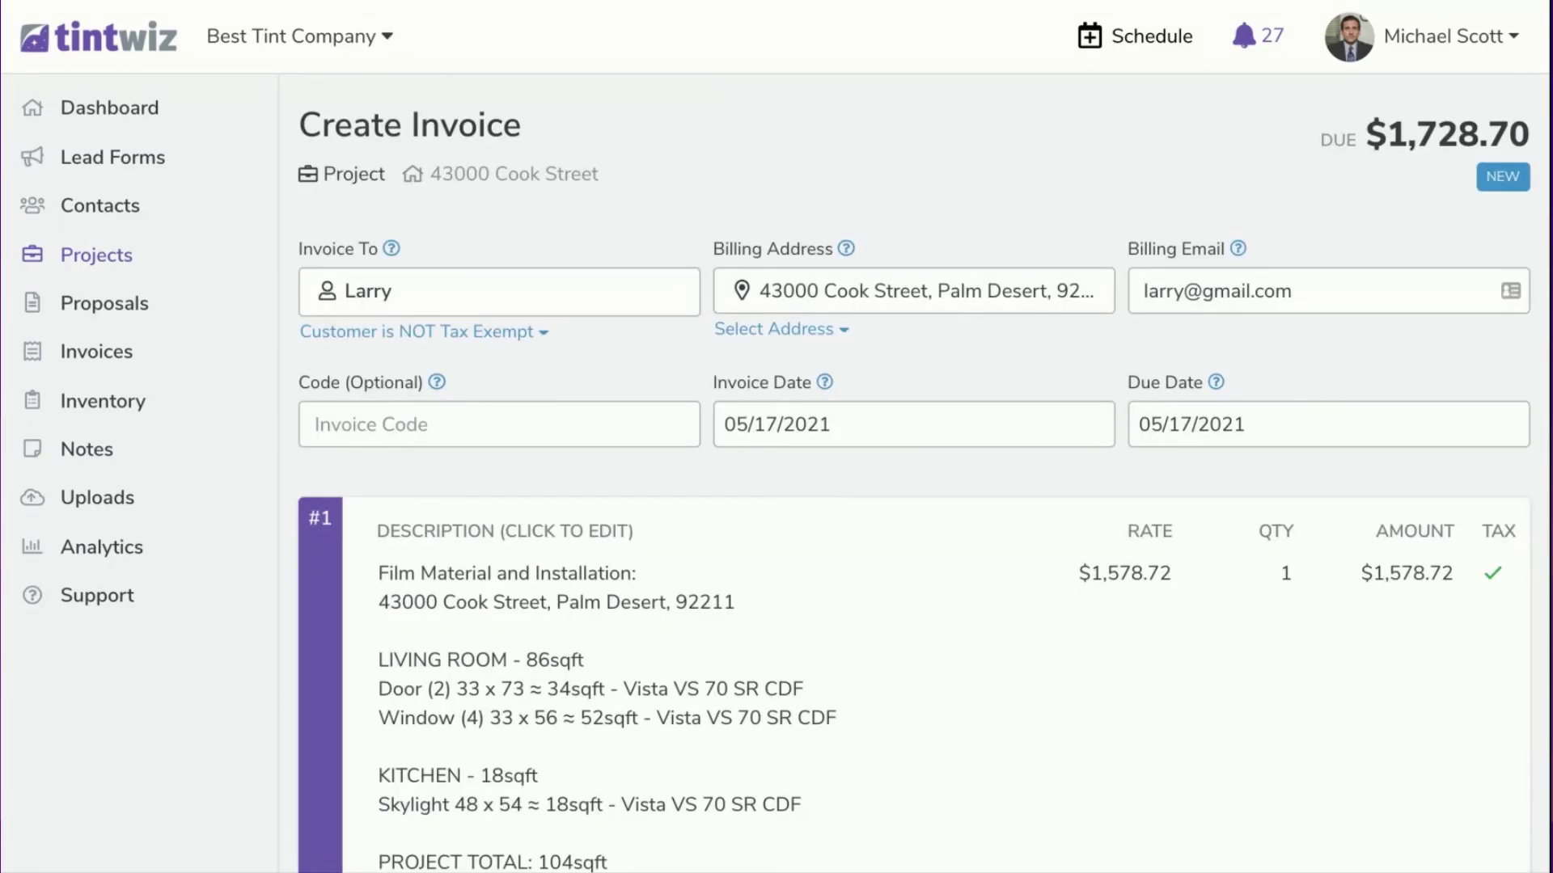
{"action": "scroll", "coordinate": [922, 486], "scroll_direction": "down", "scroll_amount": 2}
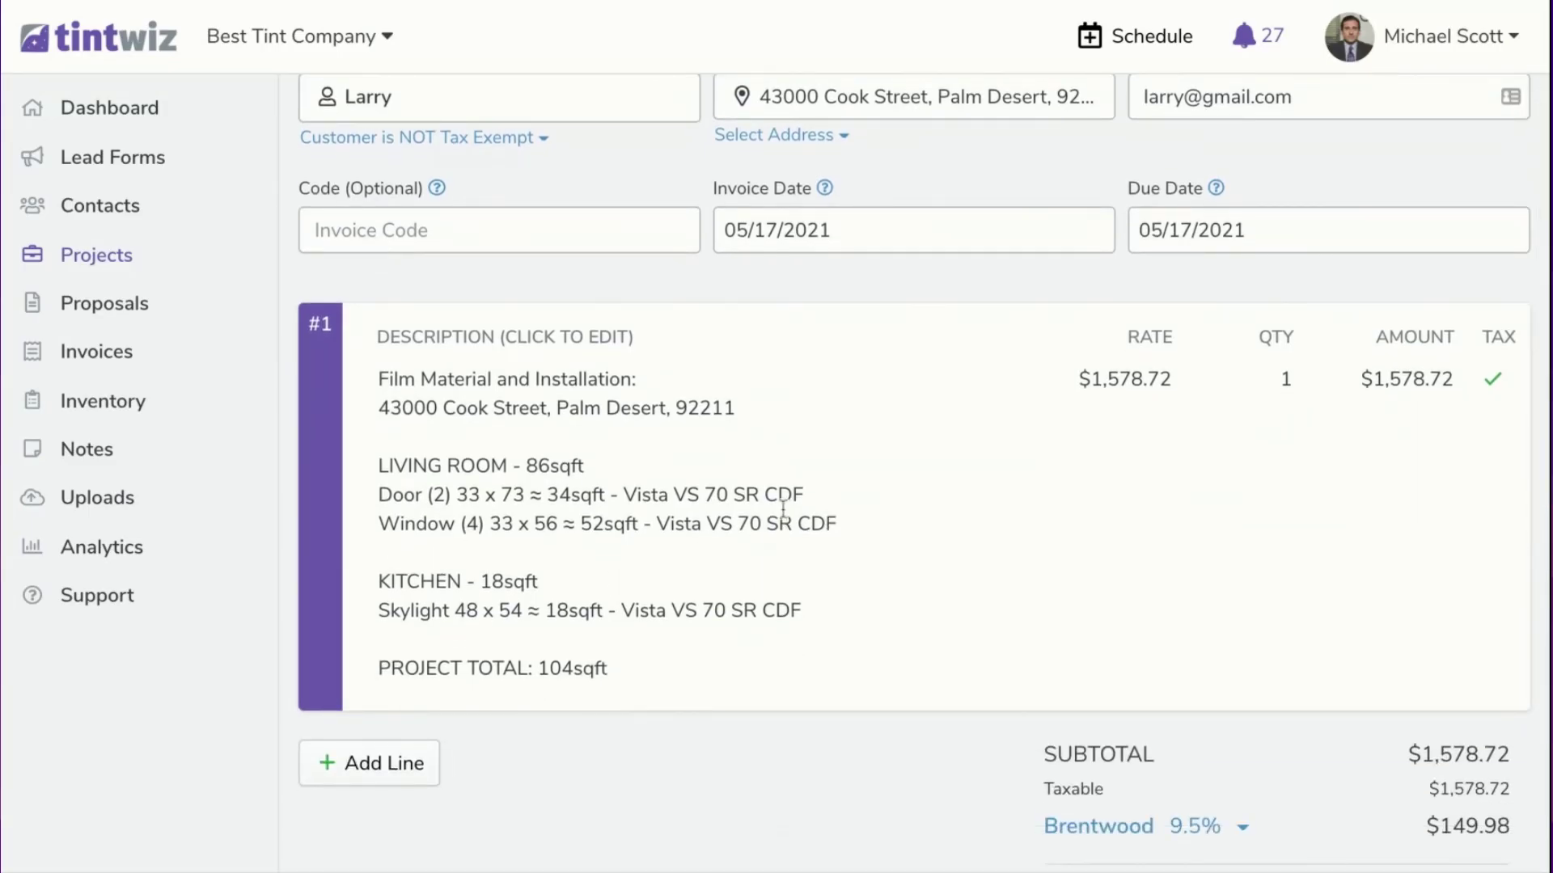
{"action": "scroll", "coordinate": [513, 492], "scroll_direction": "down", "scroll_amount": 1}
{"action": "scroll", "coordinate": [430, 486], "scroll_direction": "down", "scroll_amount": 2}
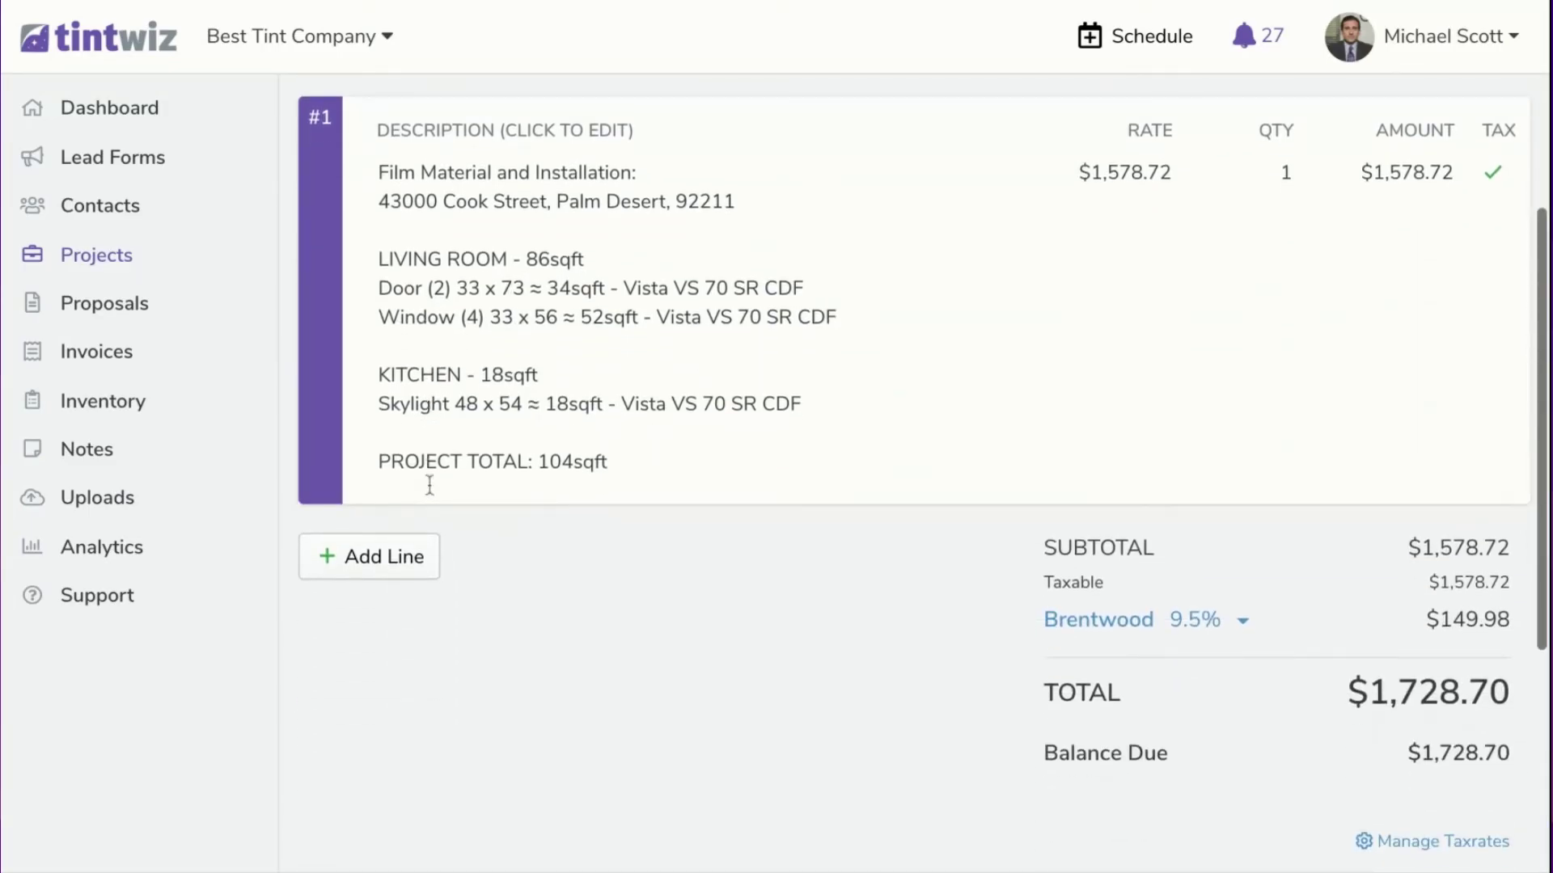
{"action": "scroll", "coordinate": [1209, 653], "scroll_direction": "down", "scroll_amount": 1}
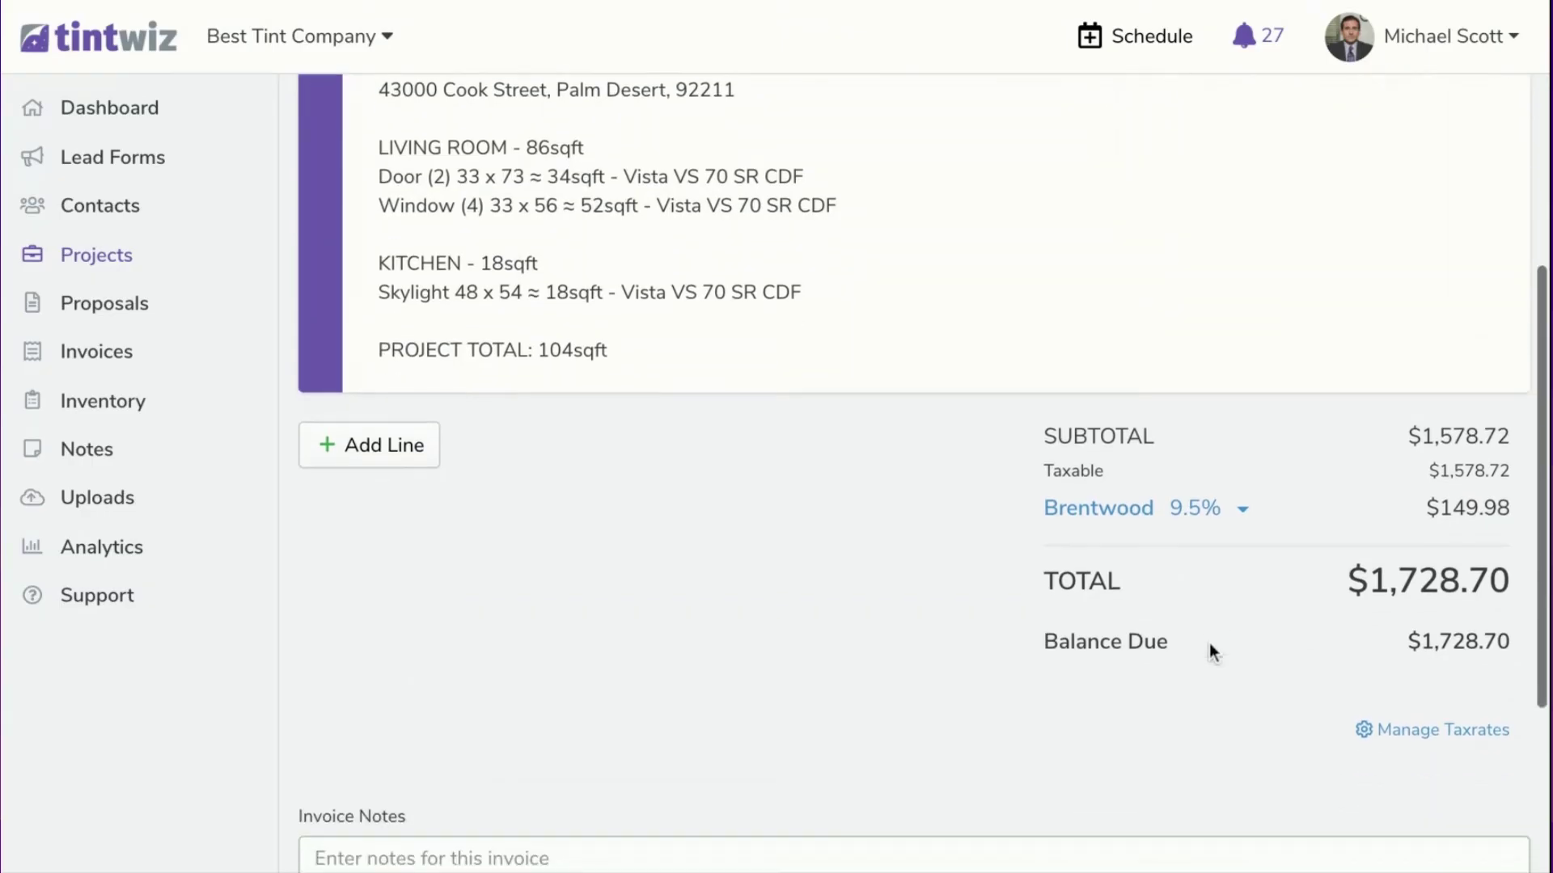
{"action": "left_click", "coordinate": [1229, 520]}
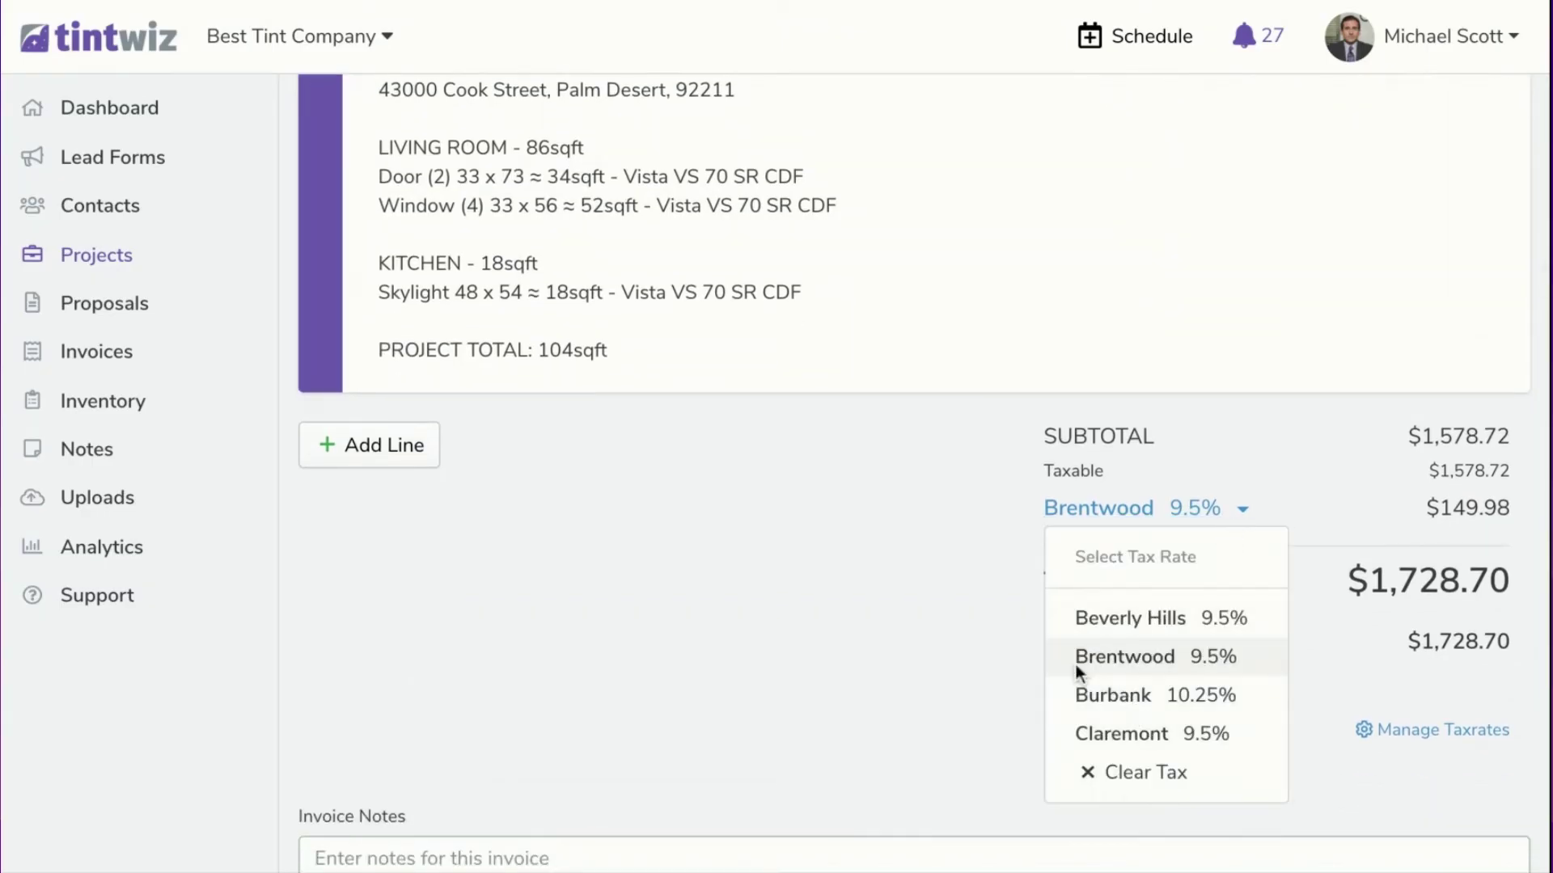
{"action": "left_click", "coordinate": [825, 617]}
{"action": "scroll", "coordinate": [826, 616], "scroll_direction": "down", "scroll_amount": 3}
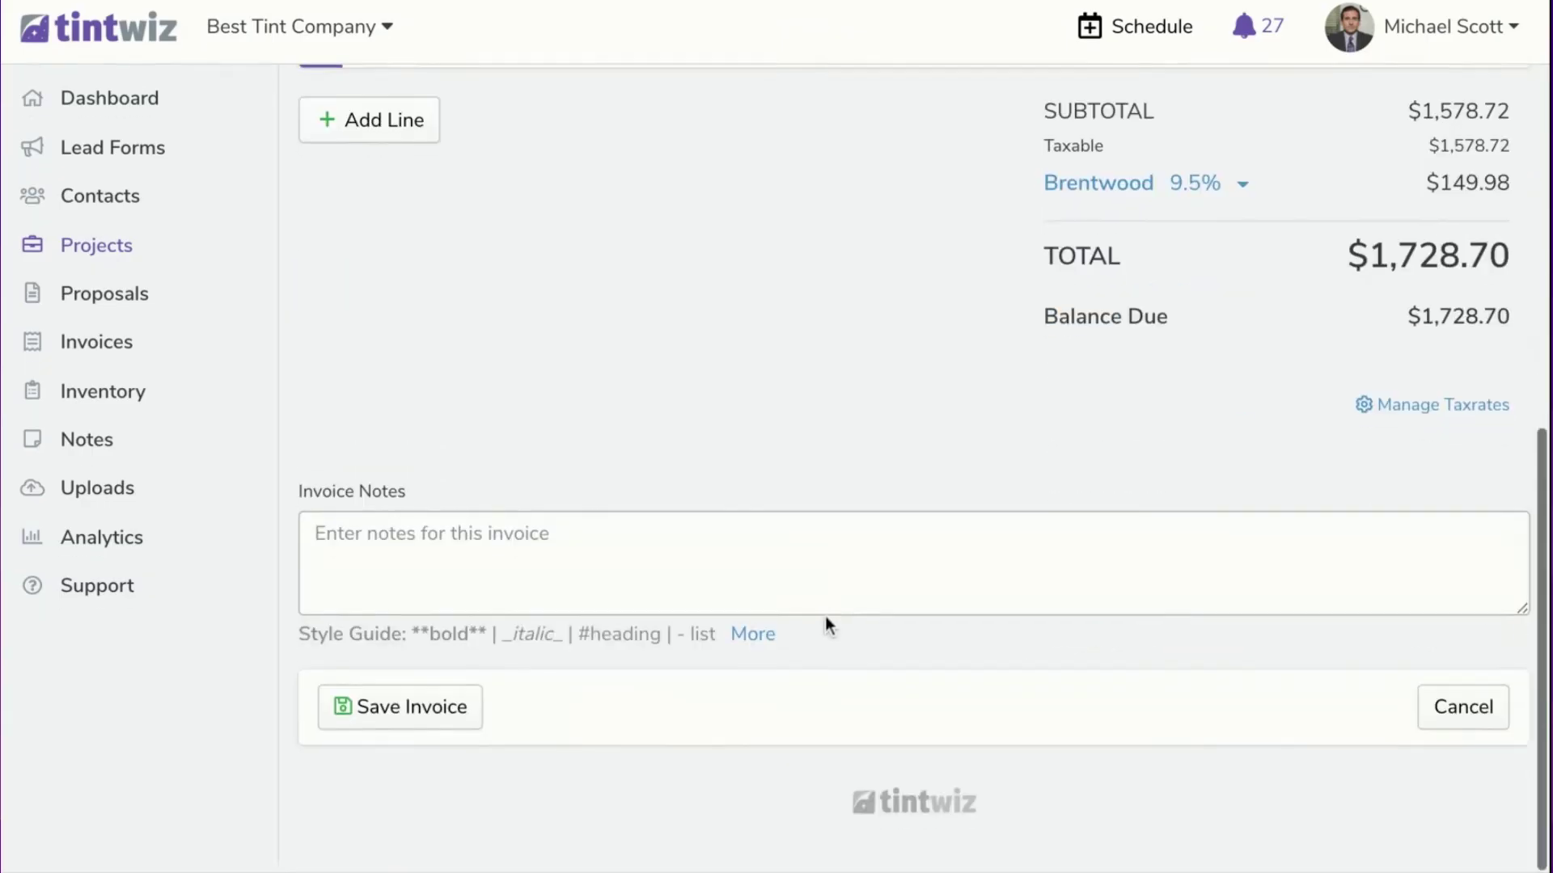
{"action": "left_click", "coordinate": [437, 728]}
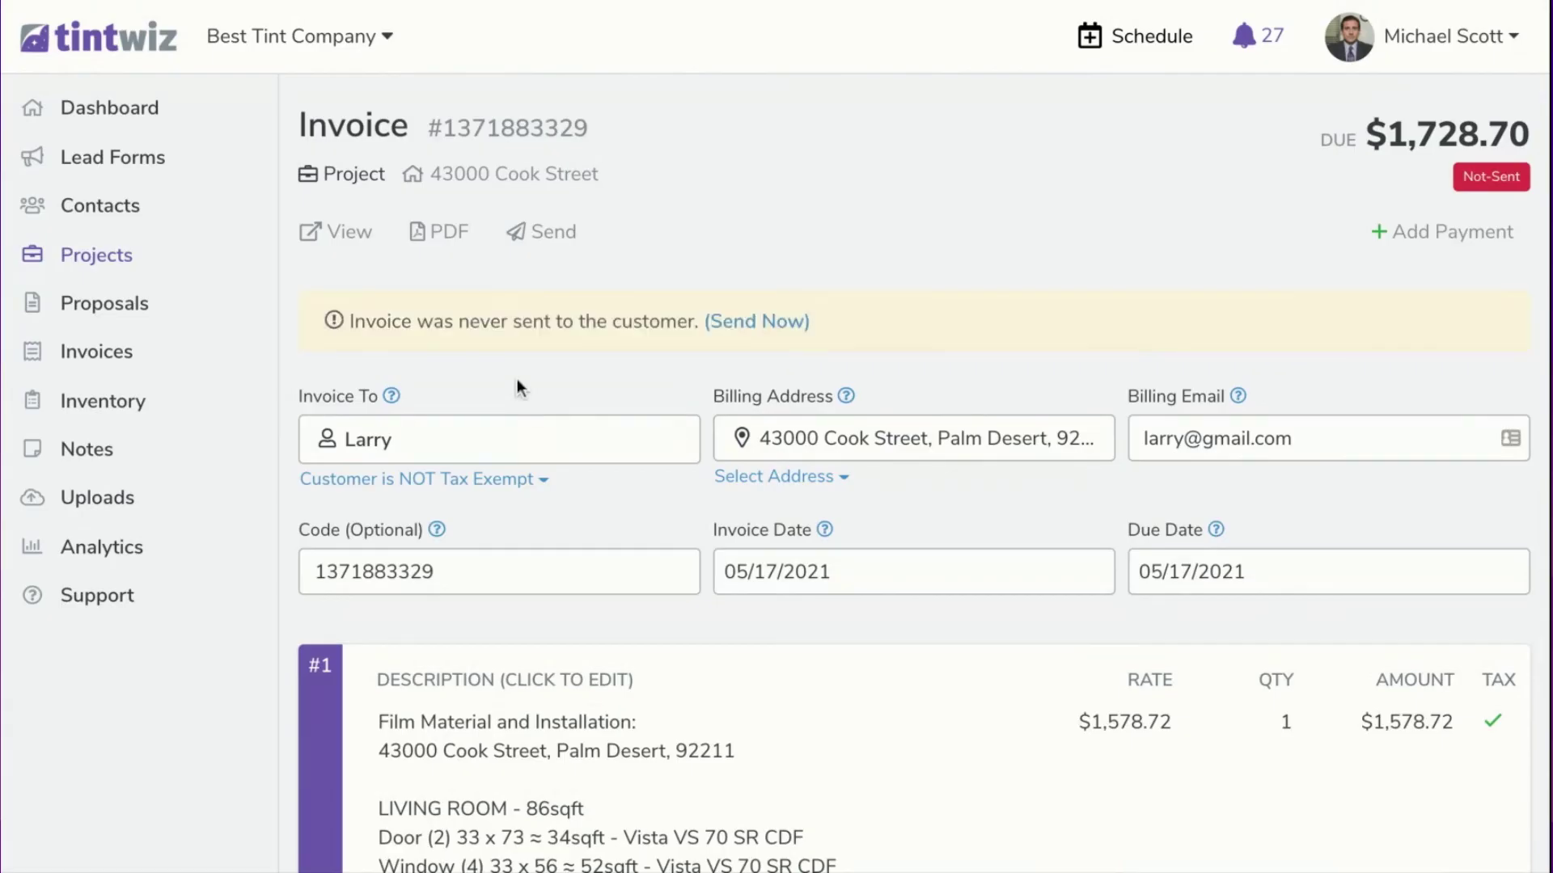
{"action": "left_click", "coordinate": [544, 237]}
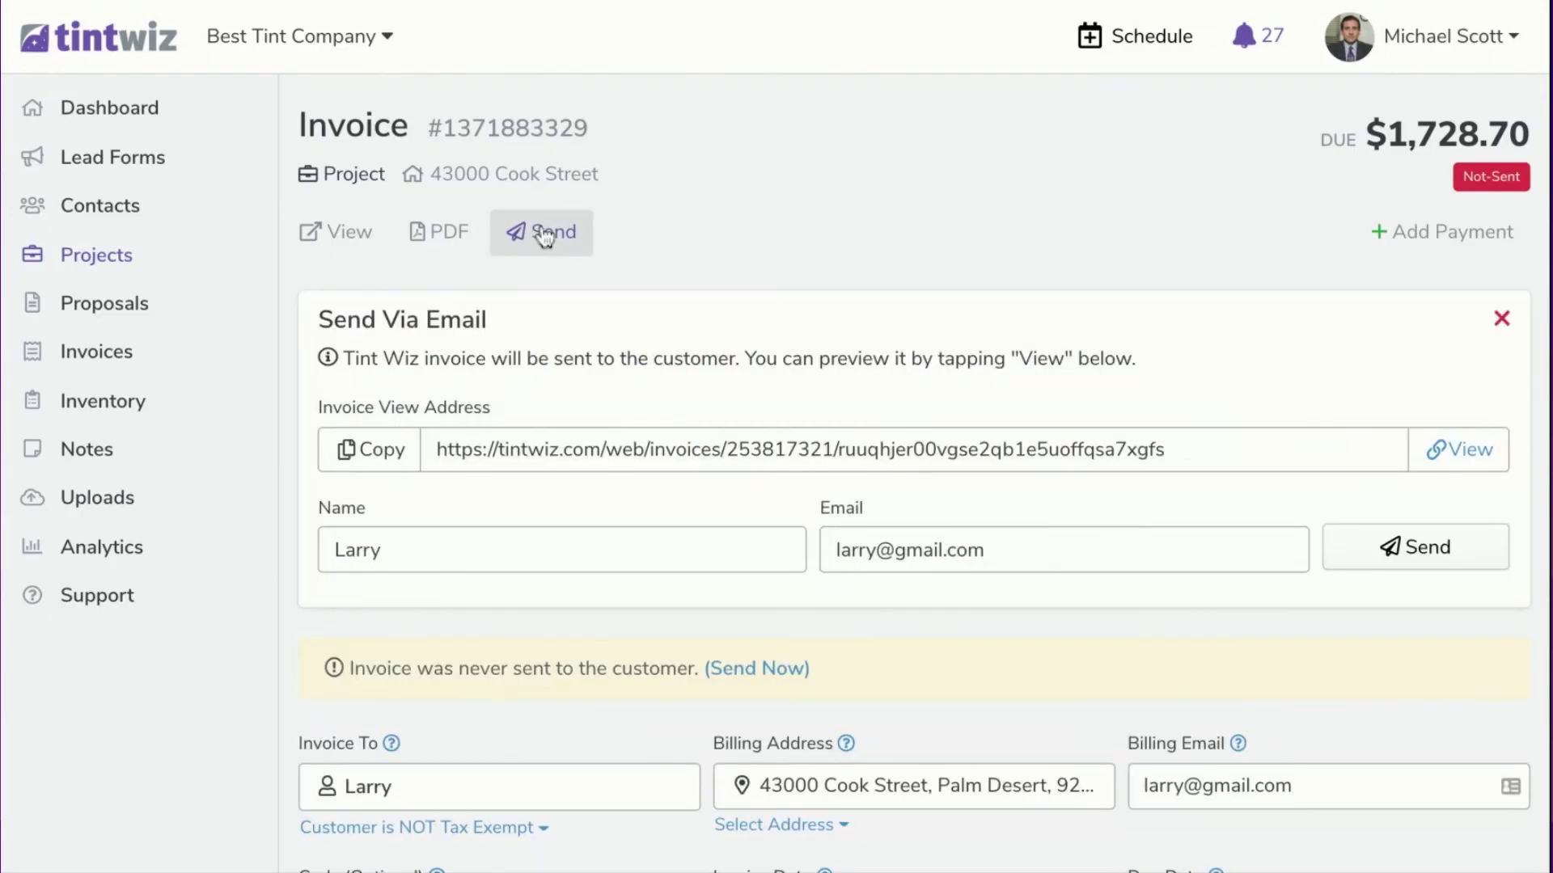
{"action": "scroll", "coordinate": [544, 238], "scroll_direction": "down", "scroll_amount": 2}
{"action": "scroll", "coordinate": [992, 305], "scroll_direction": "up", "scroll_amount": 1}
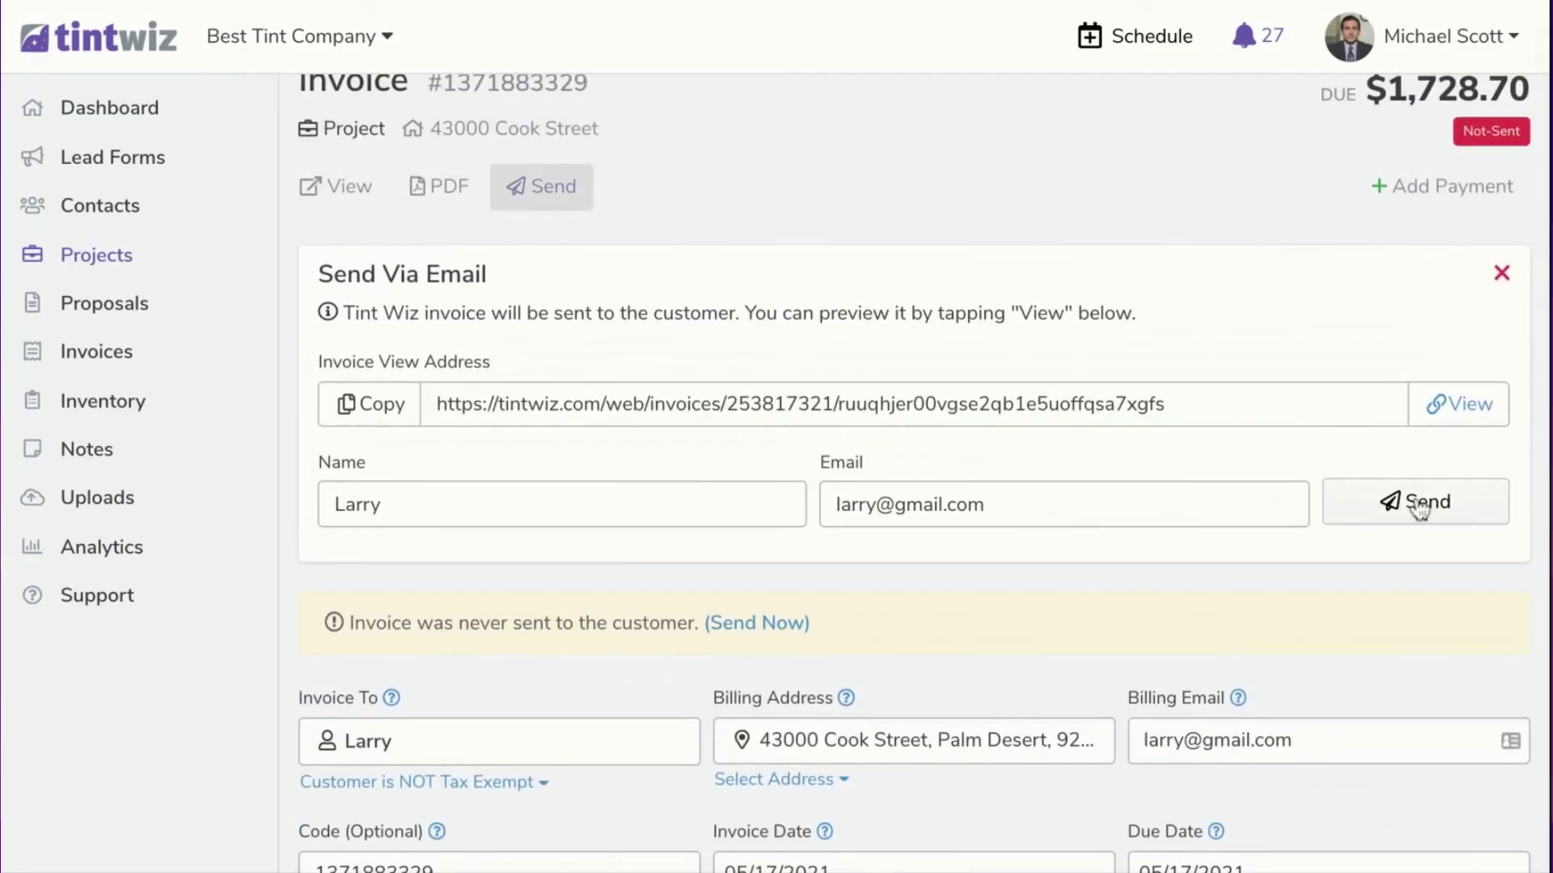
{"action": "left_click", "coordinate": [1419, 503]}
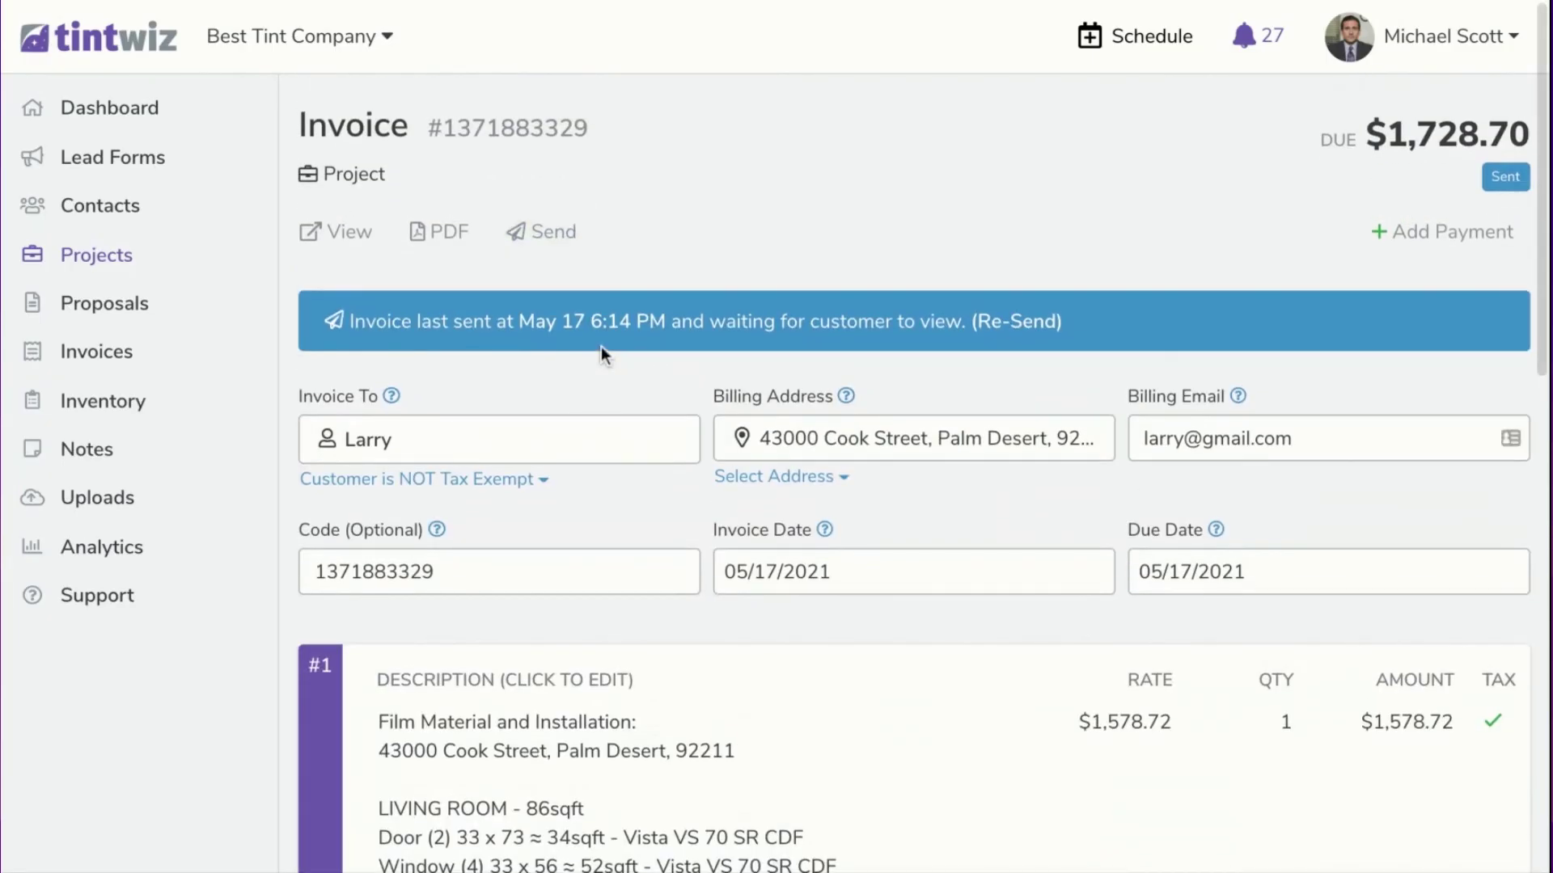
{"action": "left_click", "coordinate": [362, 178]}
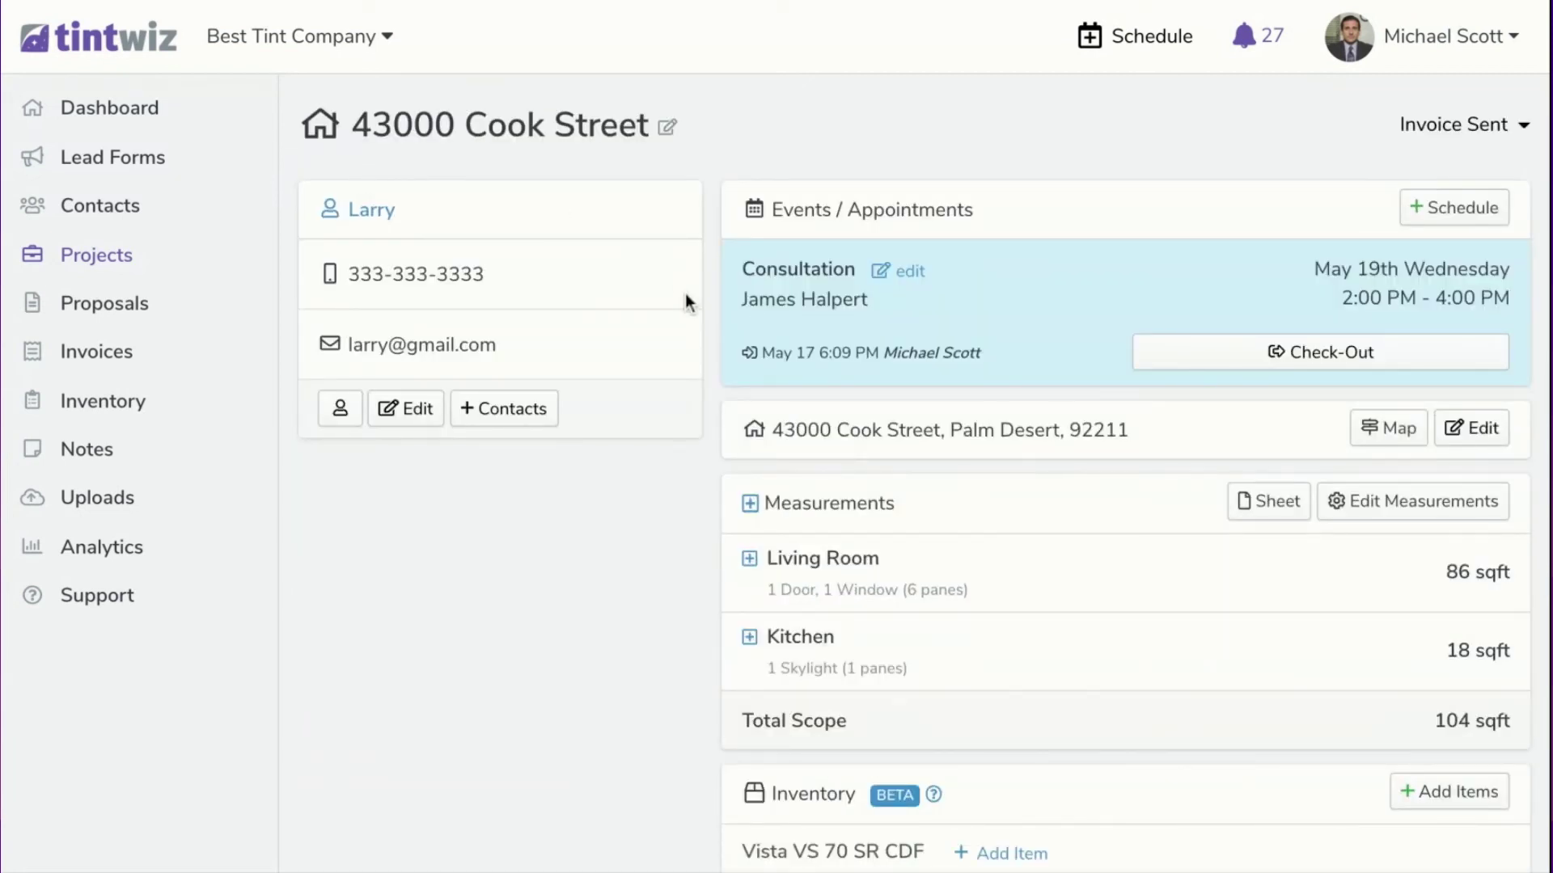
{"action": "scroll", "coordinate": [789, 482], "scroll_direction": "down", "scroll_amount": 2}
{"action": "scroll", "coordinate": [789, 482], "scroll_direction": "down", "scroll_amount": 2}
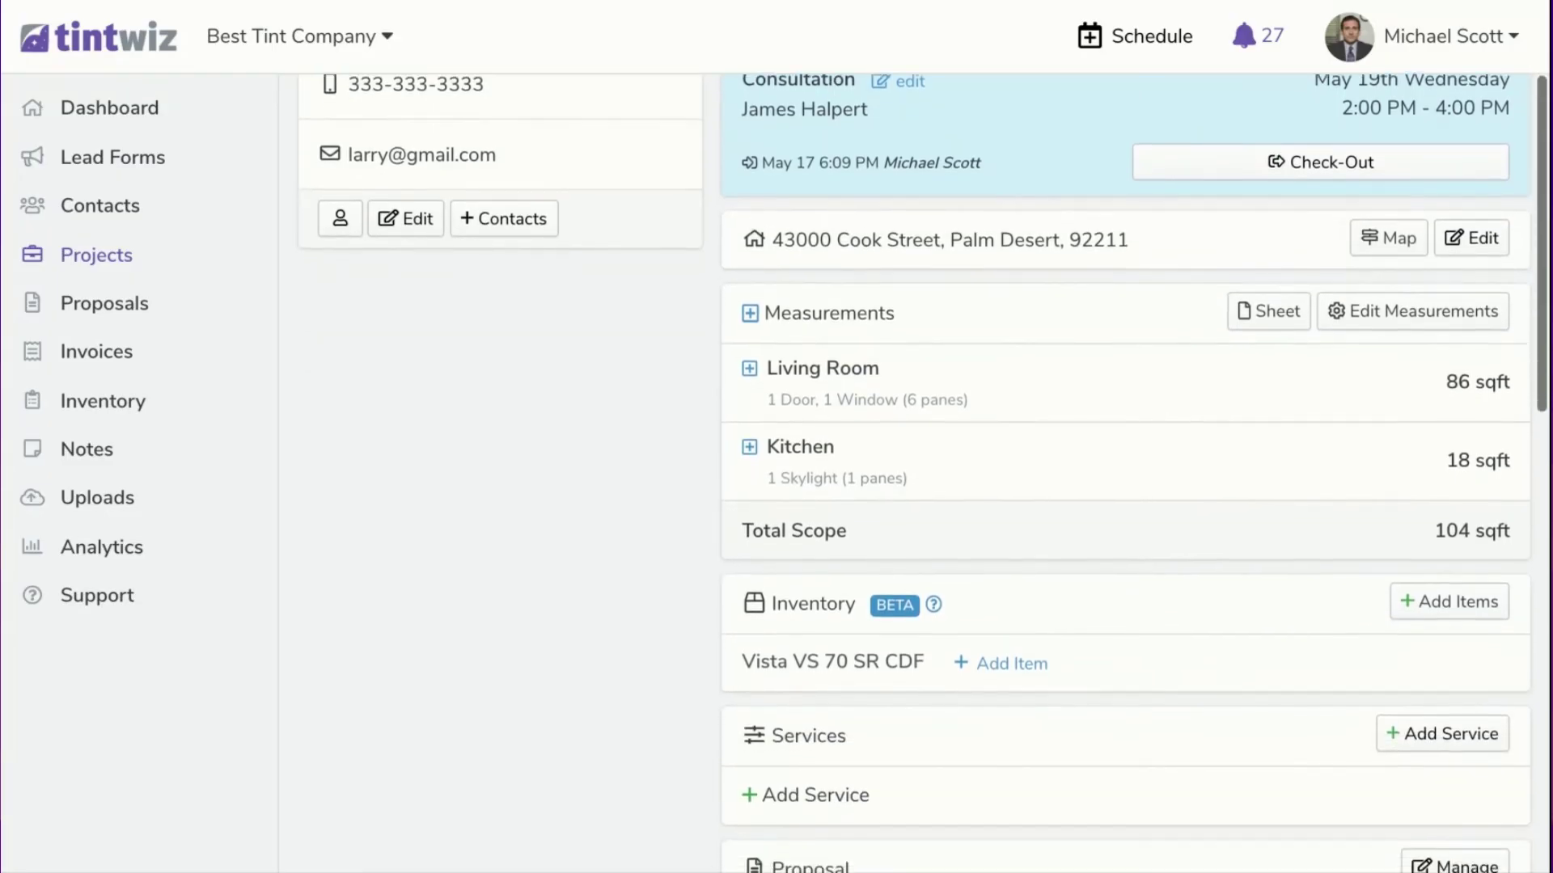
{"action": "scroll", "coordinate": [791, 482], "scroll_direction": "down", "scroll_amount": 2}
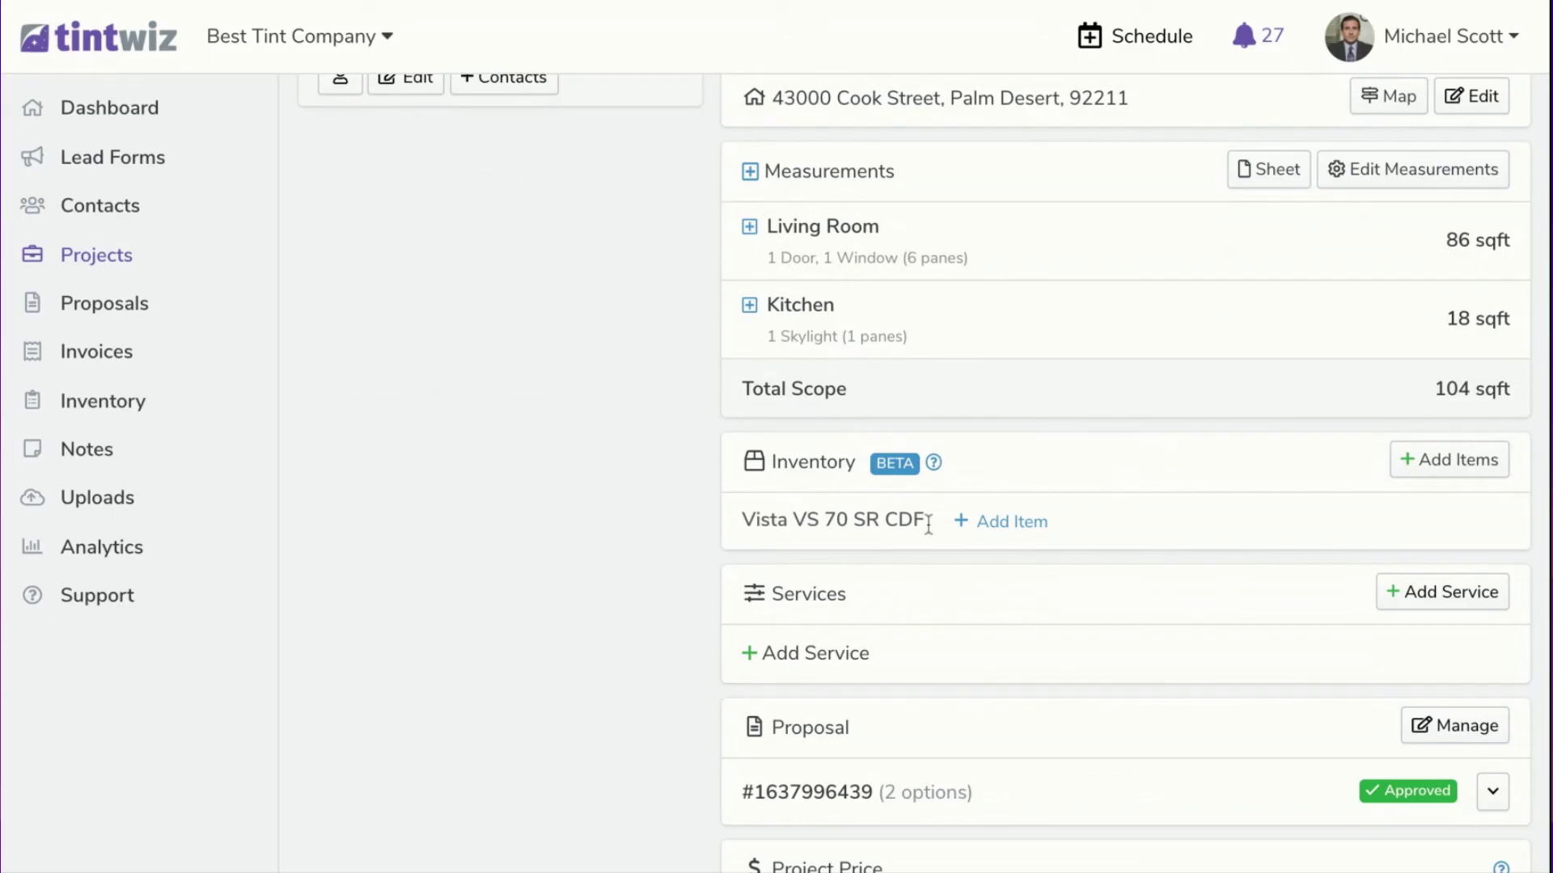
{"action": "scroll", "coordinate": [746, 388], "scroll_direction": "down", "scroll_amount": 3}
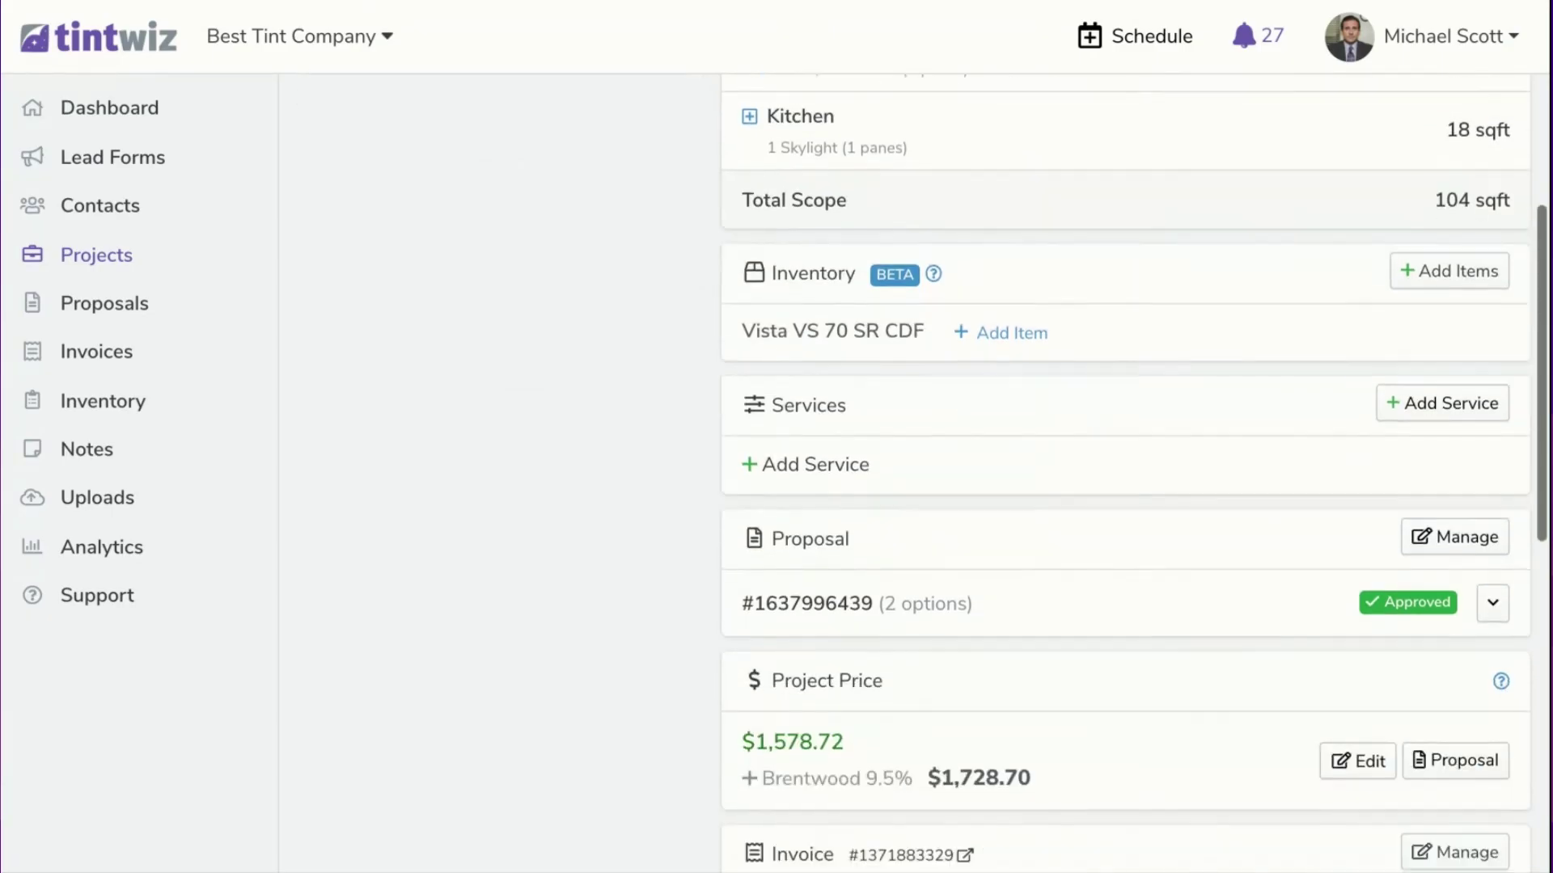
{"action": "scroll", "coordinate": [790, 476], "scroll_direction": "down", "scroll_amount": 2}
{"action": "scroll", "coordinate": [790, 474], "scroll_direction": "down", "scroll_amount": 3}
{"action": "scroll", "coordinate": [790, 481], "scroll_direction": "down", "scroll_amount": 2}
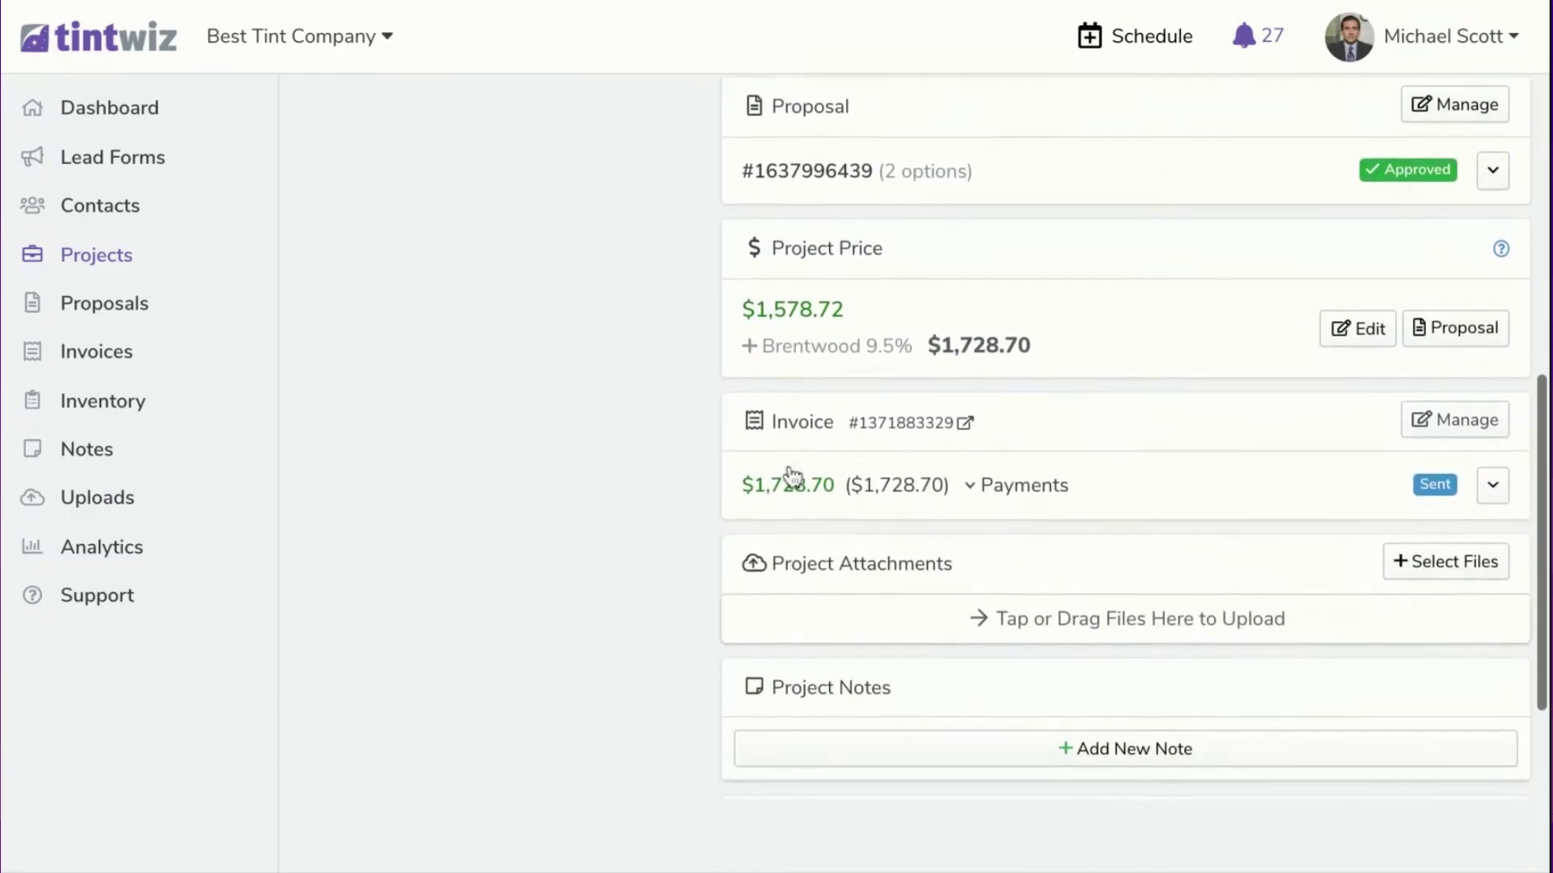
{"action": "scroll", "coordinate": [913, 641], "scroll_direction": "down", "scroll_amount": 2}
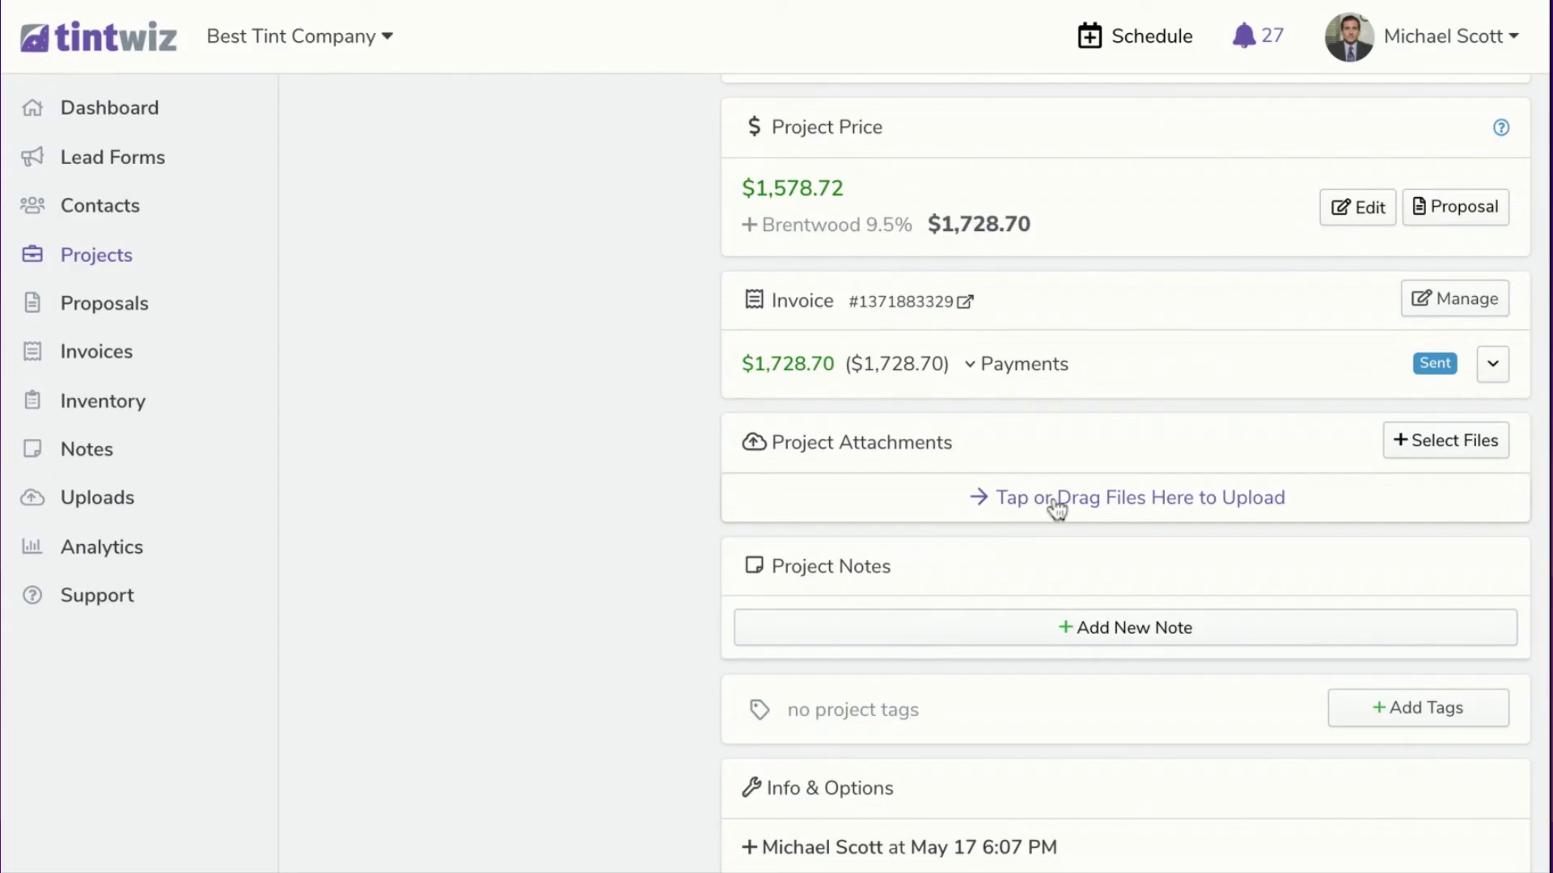
{"action": "scroll", "coordinate": [1056, 510], "scroll_direction": "down", "scroll_amount": 3}
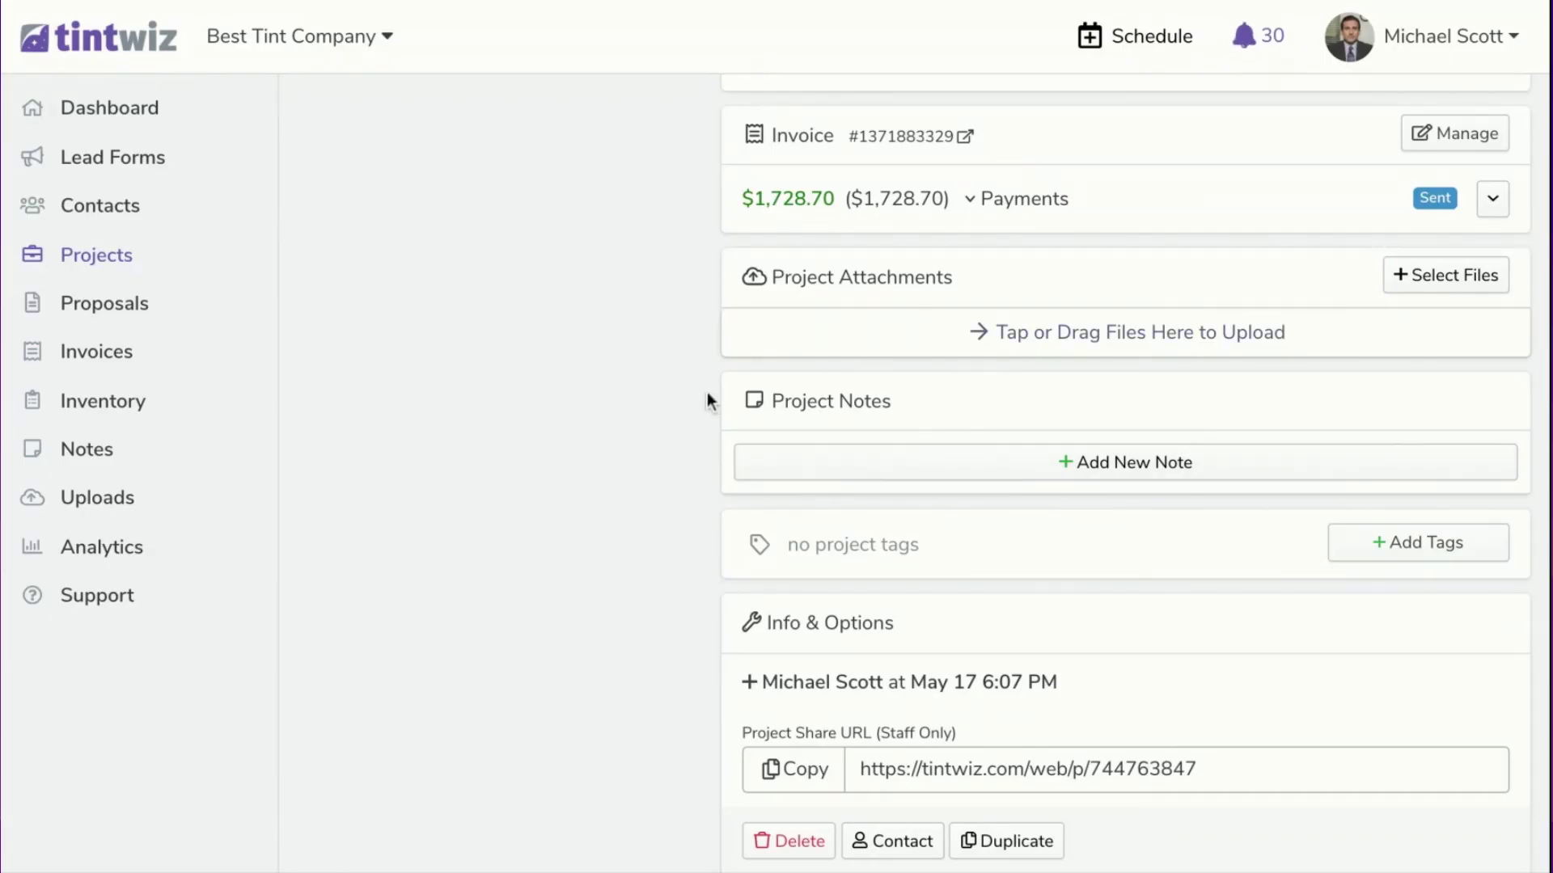
{"action": "scroll", "coordinate": [707, 400], "scroll_direction": "down", "scroll_amount": 2}
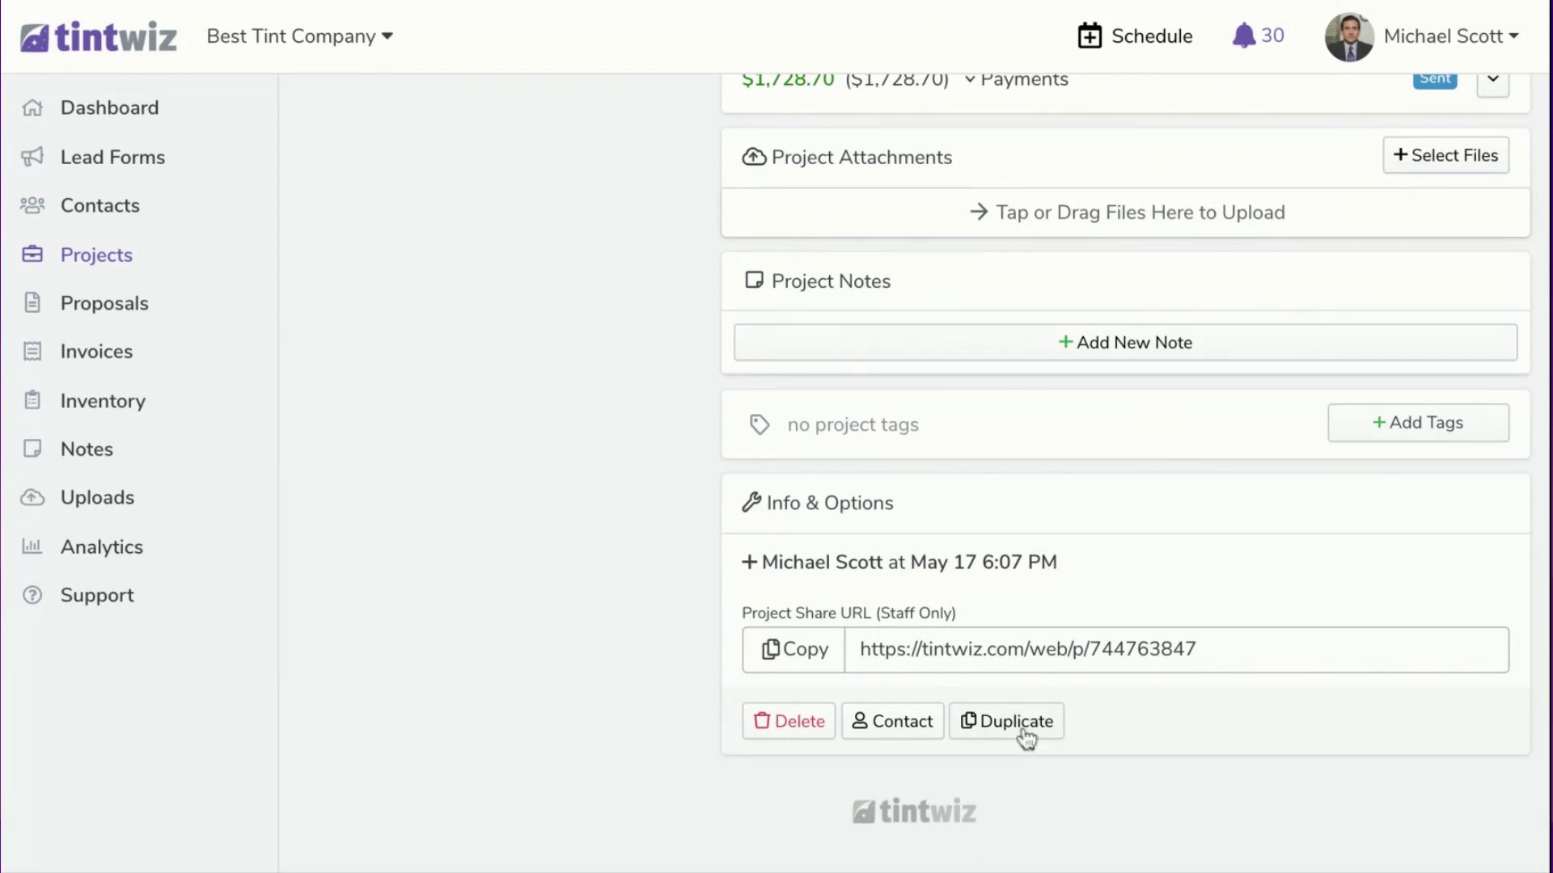
{"action": "left_click", "coordinate": [1016, 724]}
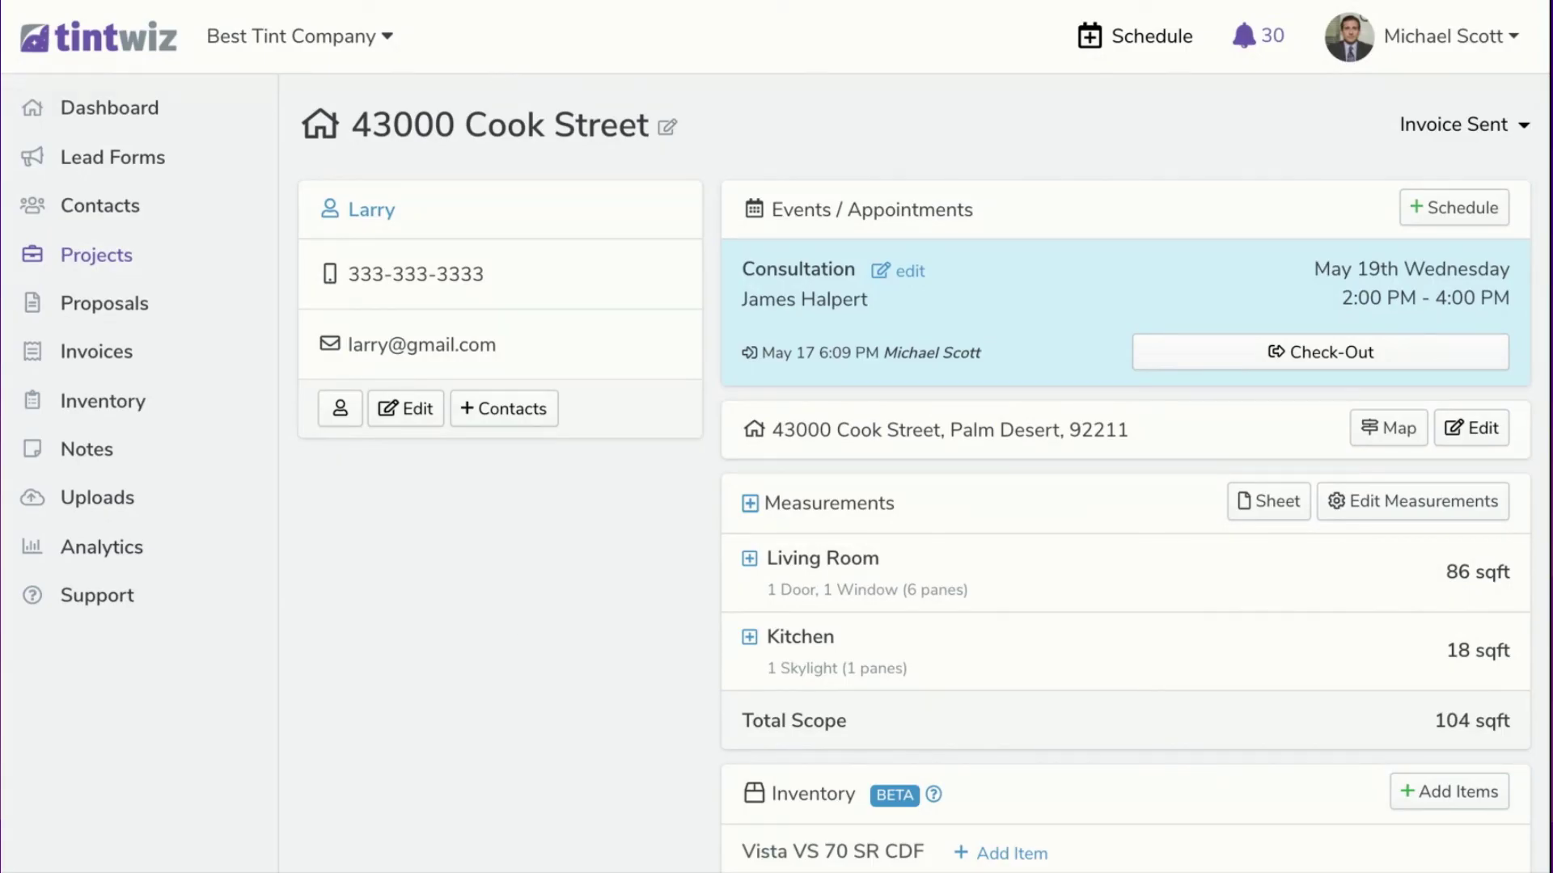
Step: Go to the Support page listing Live Chat, Help Center, 1-on-1 Training and Community
{"action": "left_click", "coordinate": [133, 596]}
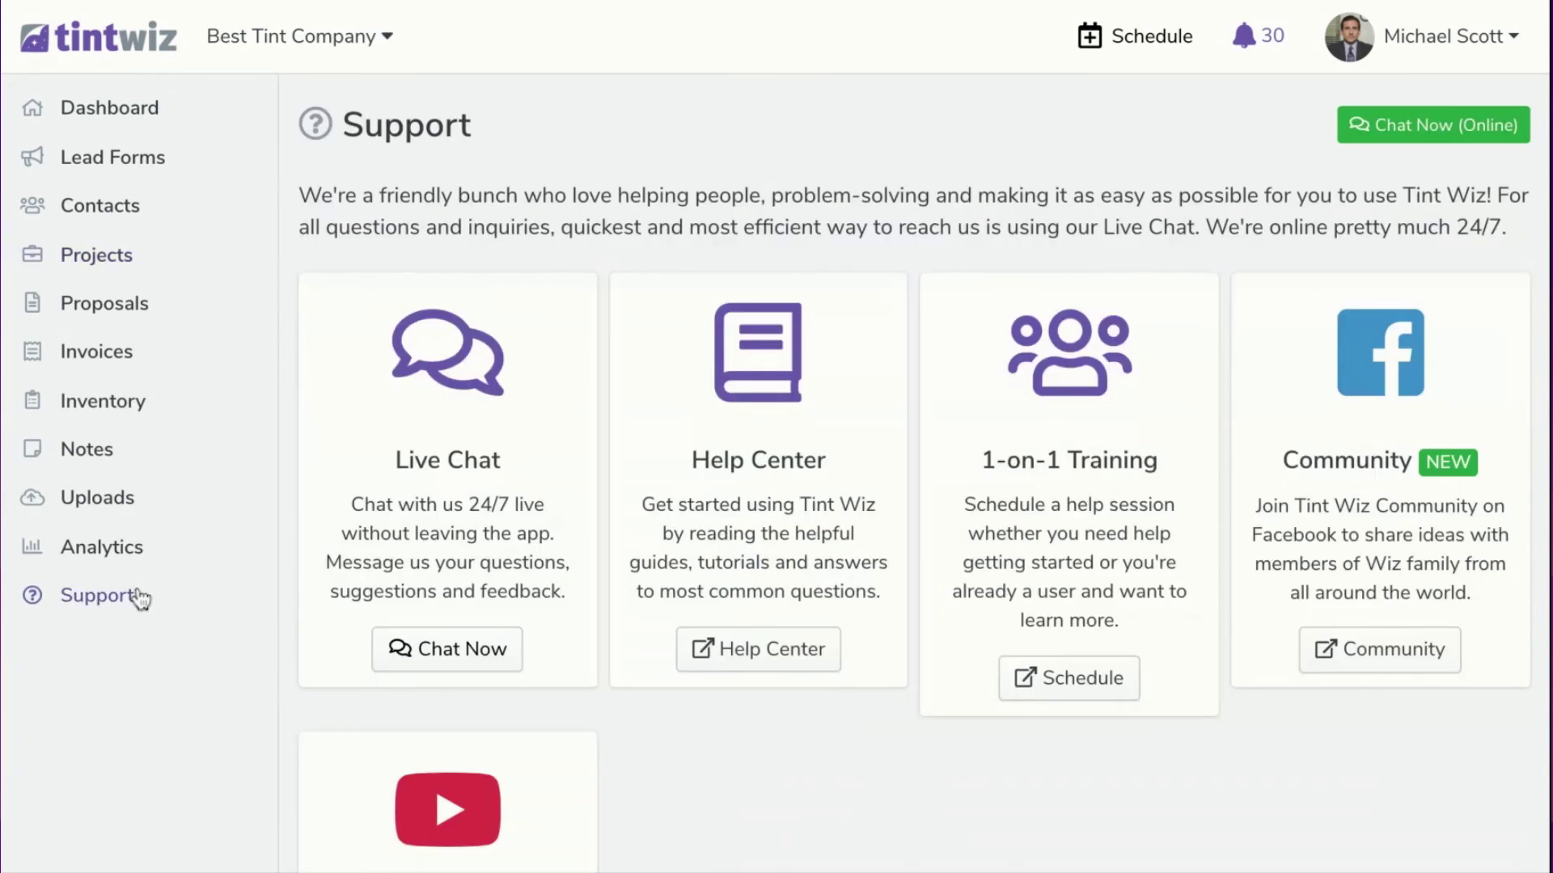